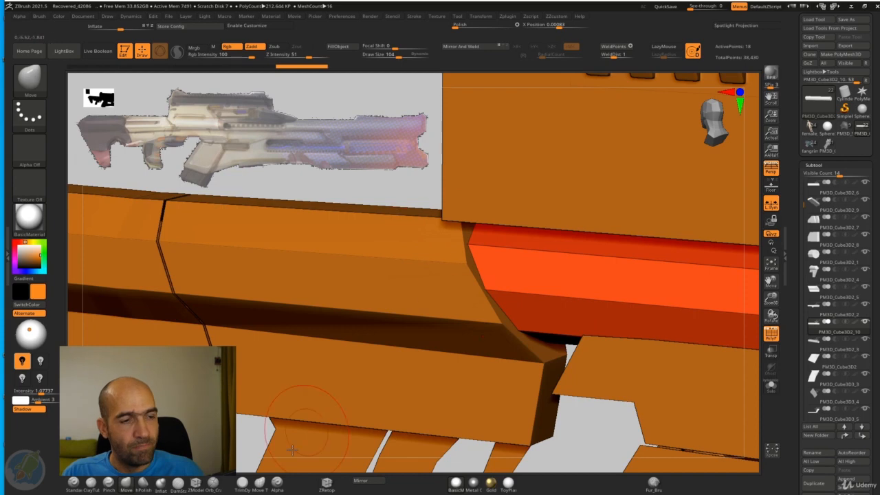
Step: Switch to the ZModeler brush and isolate the octagonal barrel tube behind the sight block
{"action": "left_click", "coordinate": [196, 484]}
{"action": "left_click_drag", "start_coordinate": [417, 207], "coordinate": [530, 145], "text": "alt"}
{"action": "left_click_drag", "start_coordinate": [609, 161], "coordinate": [530, 210], "text": "alt"}
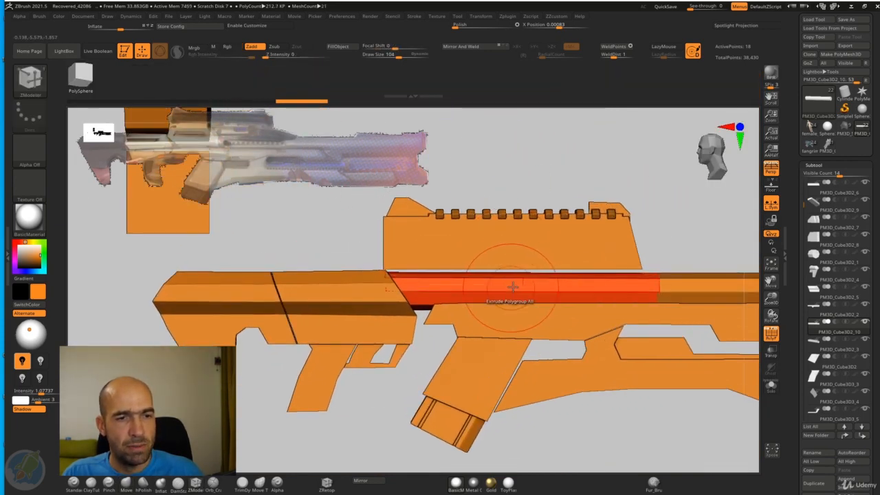
{"action": "left_click_drag", "start_coordinate": [632, 186], "coordinate": [650, 224]}
{"action": "left_click", "coordinate": [770, 393]}
{"action": "left_click_drag", "start_coordinate": [627, 416], "coordinate": [590, 422]}
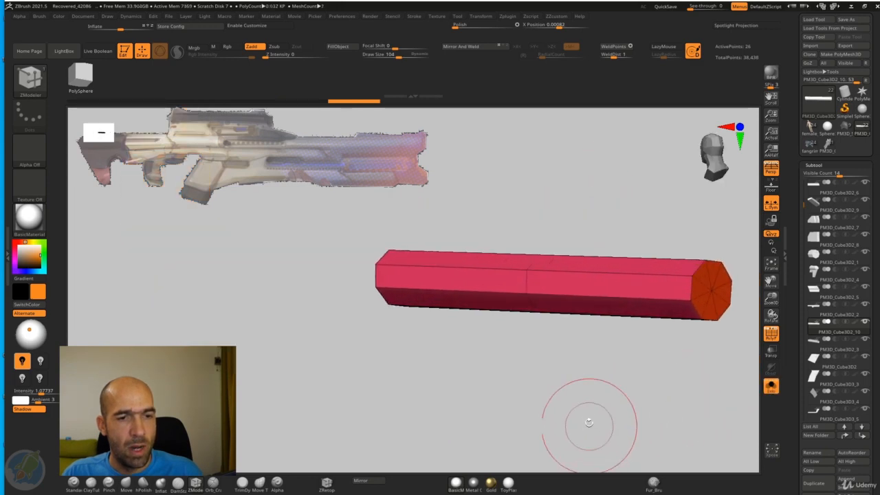
{"action": "key", "text": "ctrl+z"}
{"action": "key", "text": "ctrl+z"}
Step: Set the ZModeler edge Insert target to Single EdgeLoop and insert two closely spaced edge loops around the tube's middle
{"action": "left_click_drag", "start_coordinate": [542, 393], "coordinate": [542, 354], "text": "alt"}
{"action": "key", "text": "space"}
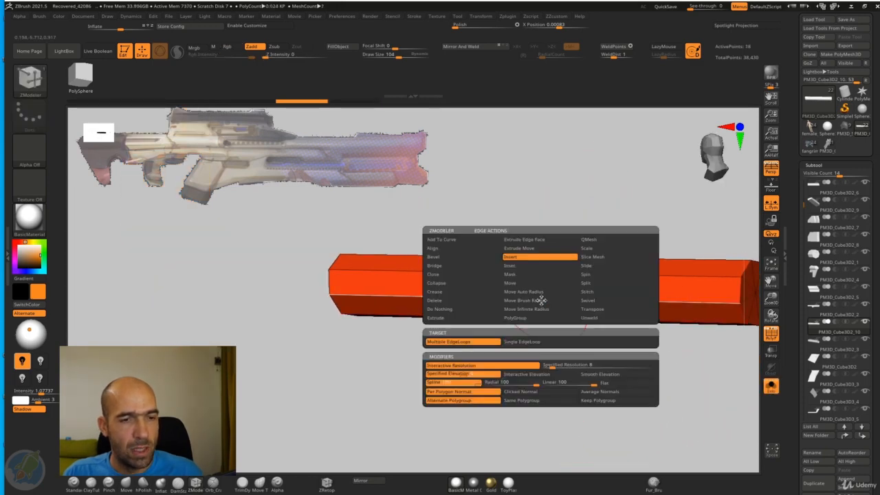
{"action": "left_click", "coordinate": [517, 346]}
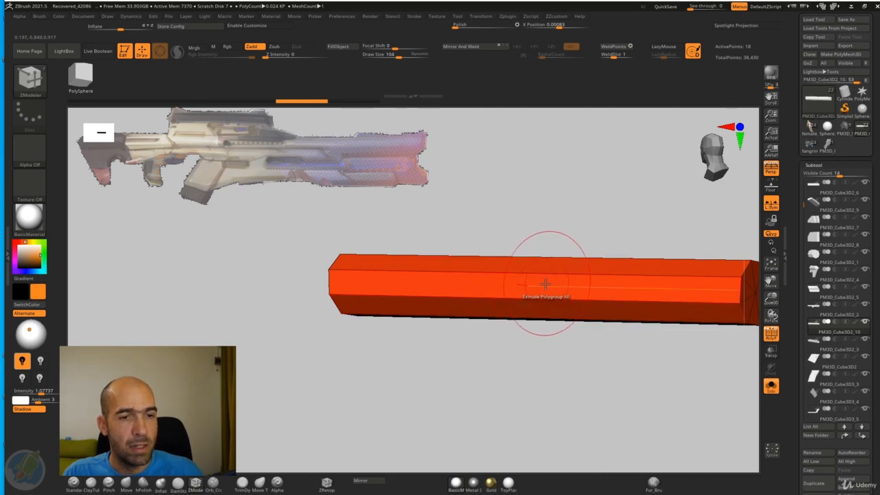
{"action": "mouse_move", "coordinate": [507, 363]}
{"action": "left_mouse_down"}
{"action": "mouse_move", "coordinate": [519, 385]}
{"action": "mouse_move", "coordinate": [505, 368]}
{"action": "mouse_move", "coordinate": [506, 377]}
{"action": "left_mouse_up"}
{"action": "left_click_drag", "start_coordinate": [528, 212], "coordinate": [569, 246], "text": "alt"}
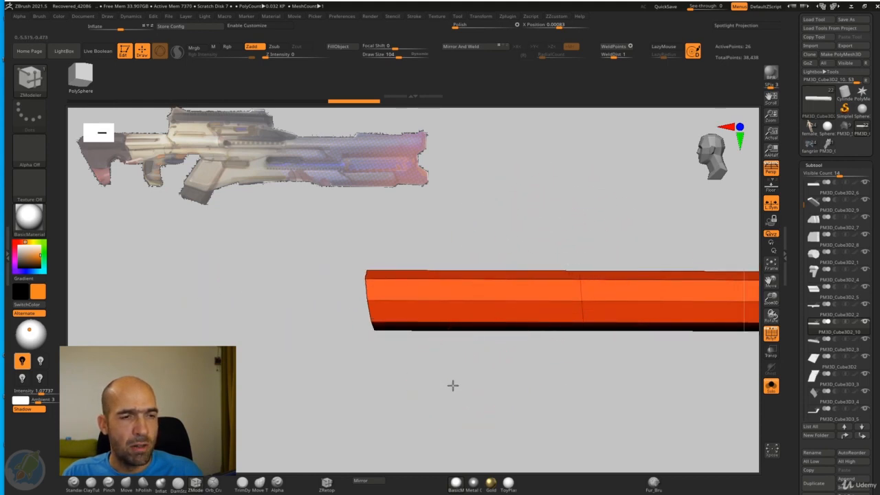
{"action": "left_click_drag", "start_coordinate": [452, 385], "coordinate": [508, 321]}
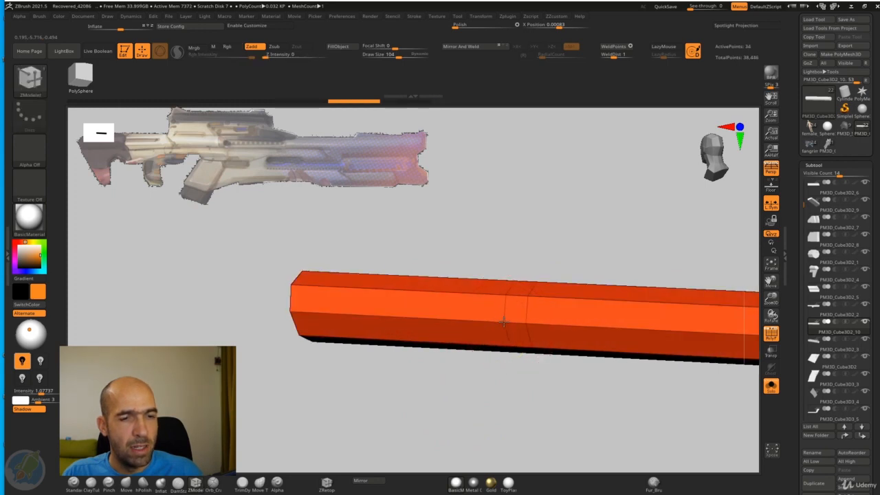
Step: Mask the tube's front half, leaving the rear section and the narrow loop band's edge editable, and show all the rifle parts again
{"action": "mouse_move", "coordinate": [507, 228]}
{"action": "left_mouse_down", "text": "shift"}
{"action": "mouse_move", "coordinate": [520, 220]}
{"action": "mouse_move", "coordinate": [514, 264]}
{"action": "mouse_move", "coordinate": [458, 373]}
{"action": "mouse_move", "coordinate": [332, 391]}
{"action": "mouse_move", "coordinate": [298, 386]}
{"action": "mouse_move", "coordinate": [298, 394]}
{"action": "left_mouse_up", "text": "shift"}
{"action": "left_click", "coordinate": [392, 418], "text": "ctrl"}
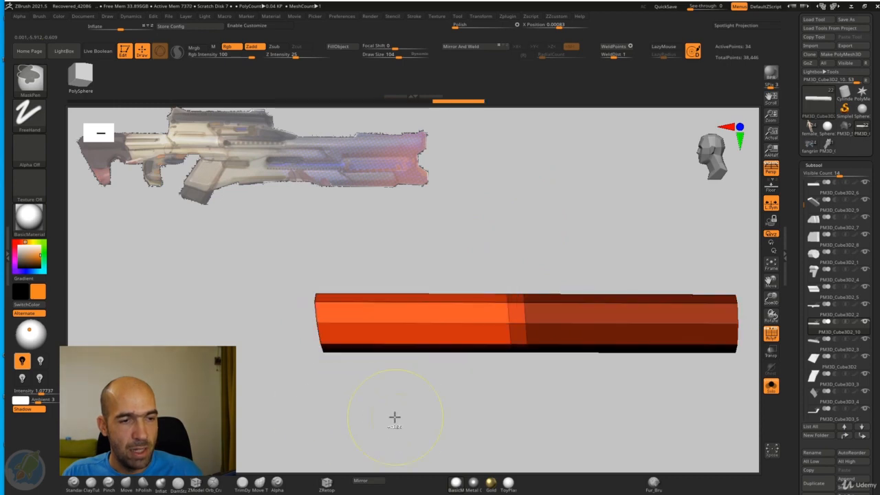
{"action": "left_click_drag", "start_coordinate": [463, 422], "coordinate": [567, 405]}
{"action": "left_click", "coordinate": [772, 387]}
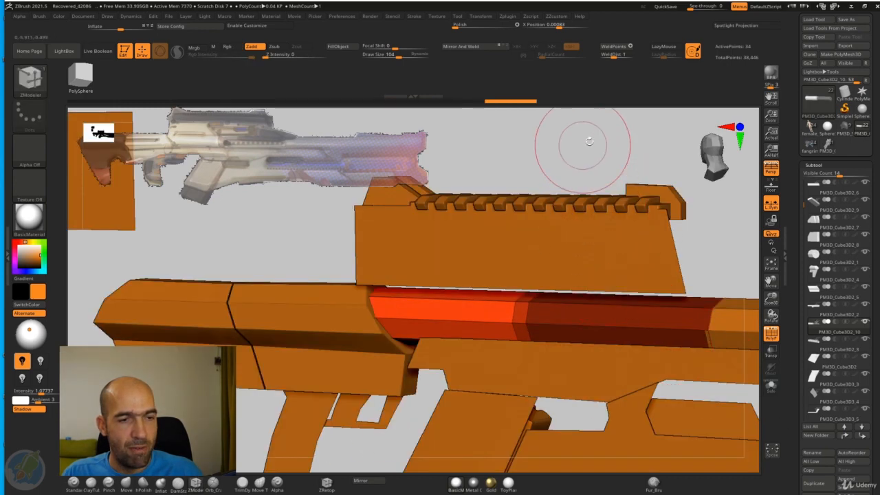
Step: Center the gizmo on the unmasked rear section and scale it up so it is thicker than the rest of the tube
{"action": "left_click_drag", "start_coordinate": [575, 151], "coordinate": [420, 253]}
{"action": "key", "text": "w"}
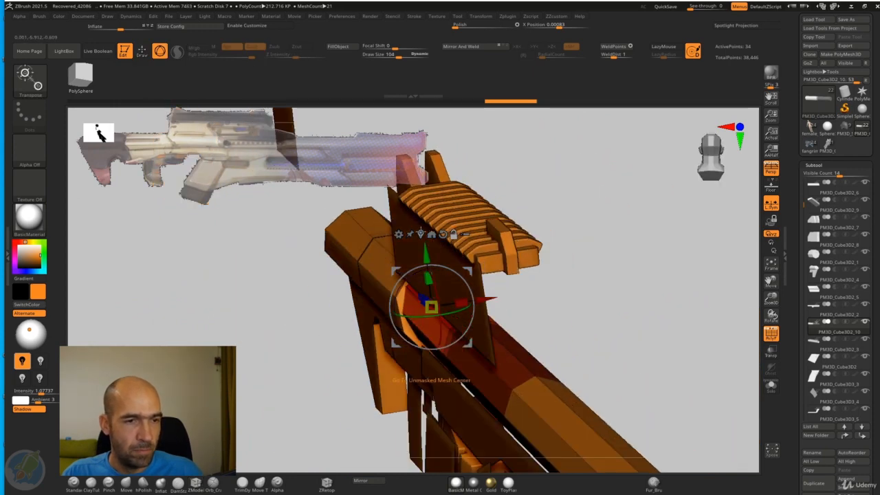
{"action": "left_click", "coordinate": [421, 233]}
{"action": "left_click_drag", "start_coordinate": [516, 218], "coordinate": [591, 273]}
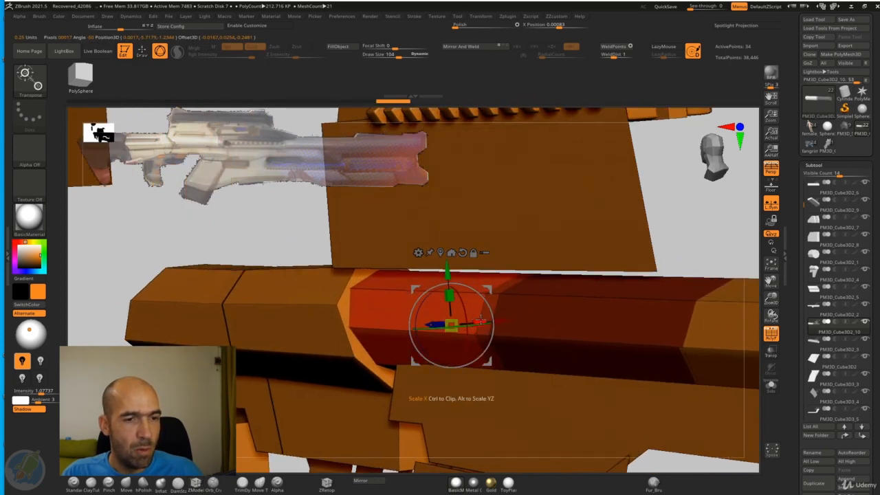
{"action": "left_click_drag", "start_coordinate": [503, 312], "coordinate": [473, 297]}
{"action": "left_click_drag", "start_coordinate": [634, 244], "coordinate": [646, 288], "text": "shift"}
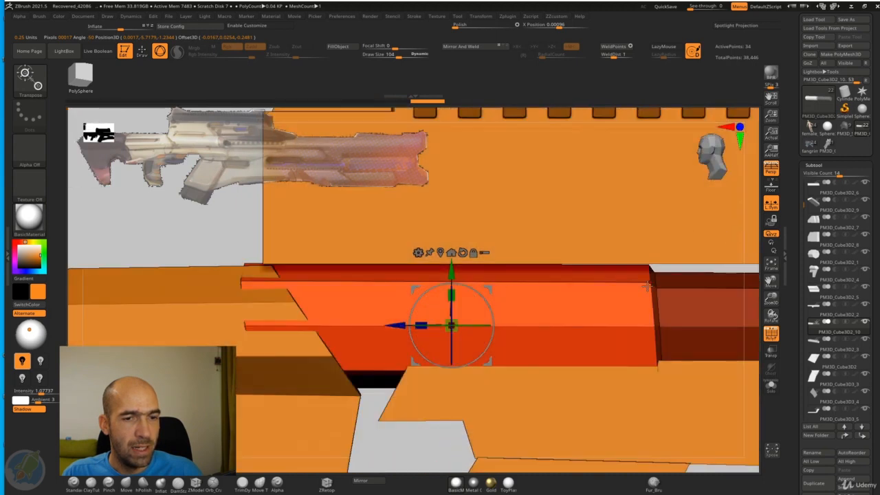
{"action": "left_click_drag", "start_coordinate": [255, 225], "coordinate": [253, 166], "text": "alt"}
{"action": "key", "text": "q"}
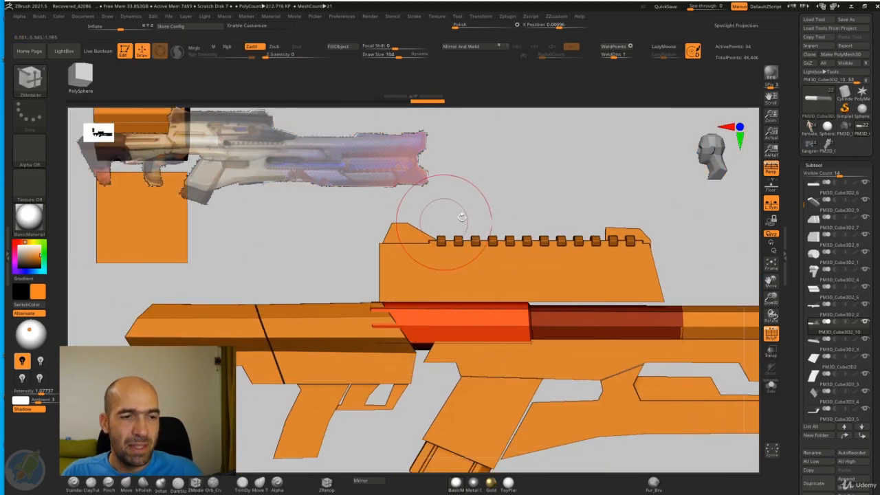
Step: Reshape the thickened section's rear edge with the Move brush and X symmetry so it follows the stock's slanted edge
{"action": "mouse_move", "coordinate": [617, 191]}
{"action": "left_mouse_down", "text": "alt"}
{"action": "mouse_move", "coordinate": [554, 179]}
{"action": "mouse_move", "coordinate": [563, 165]}
{"action": "mouse_move", "coordinate": [551, 188]}
{"action": "left_mouse_up", "text": "alt"}
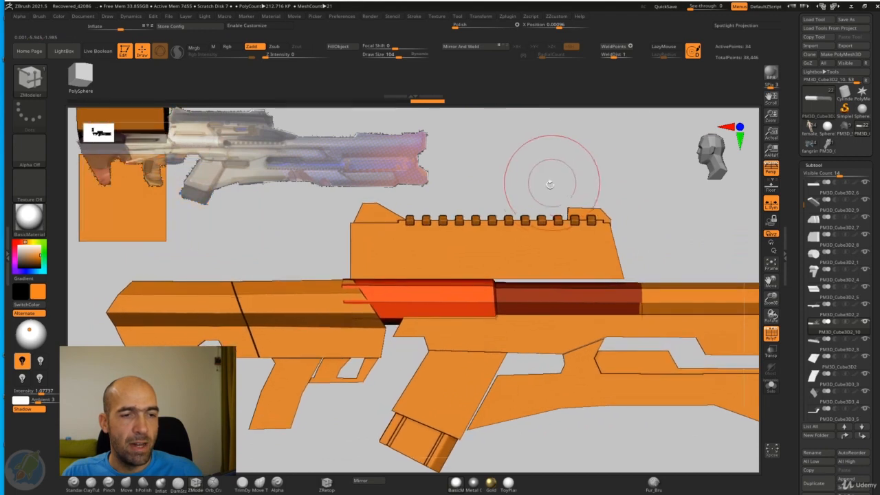
{"action": "key", "text": "b"}
{"action": "key", "text": "m"}
{"action": "key", "text": "v"}
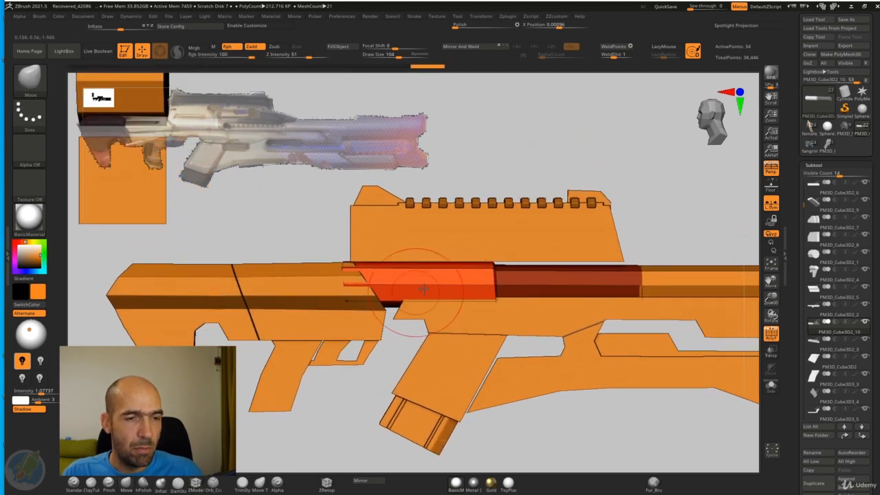
{"action": "mouse_move", "coordinate": [644, 208]}
{"action": "left_mouse_down"}
{"action": "mouse_move", "coordinate": [613, 231]}
{"action": "mouse_move", "coordinate": [630, 227]}
{"action": "left_mouse_up"}
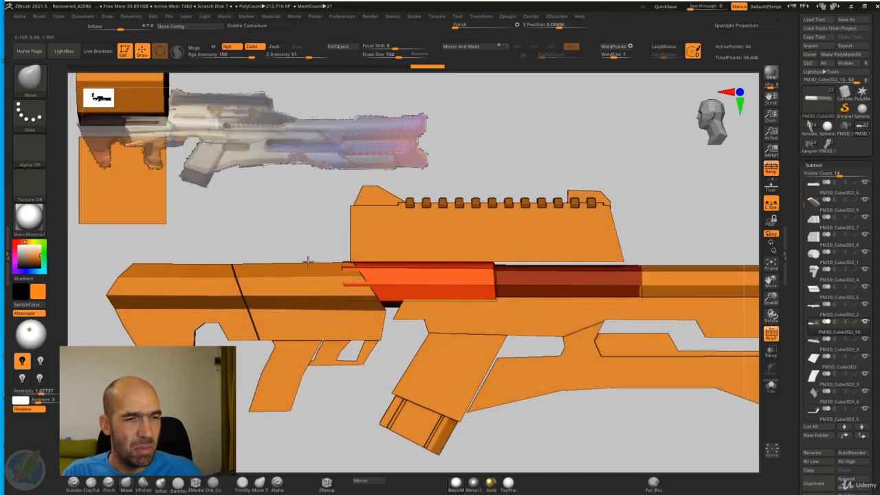
{"action": "left_click_drag", "start_coordinate": [324, 253], "coordinate": [398, 288], "text": "alt"}
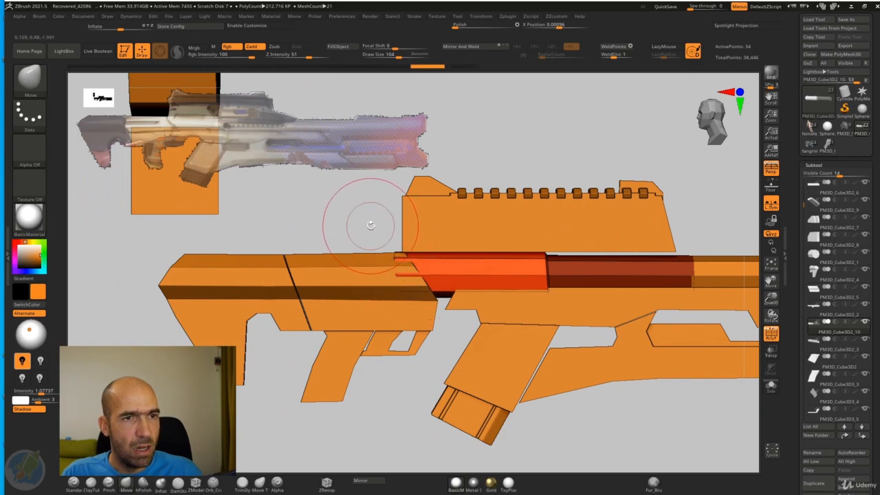
{"action": "mouse_move", "coordinate": [348, 224]}
{"action": "left_mouse_down"}
{"action": "mouse_move", "coordinate": [482, 251]}
{"action": "mouse_move", "coordinate": [398, 269]}
{"action": "left_mouse_up"}
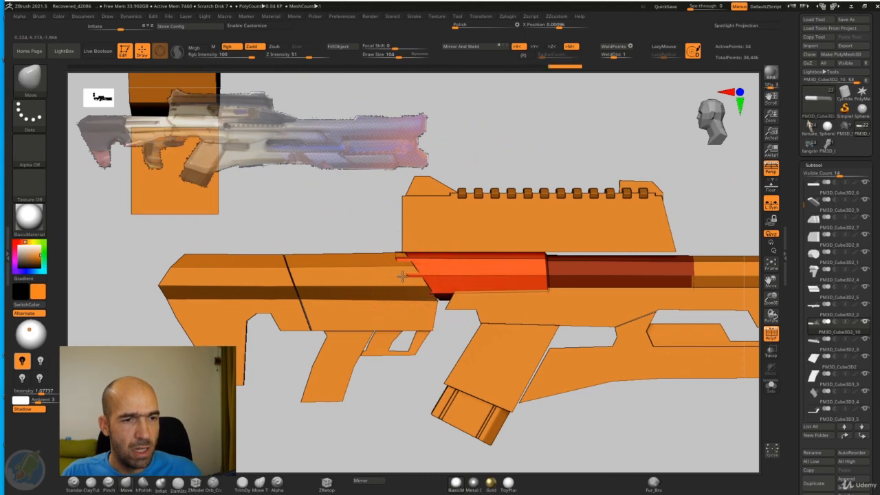
{"action": "mouse_move", "coordinate": [409, 274]}
{"action": "left_mouse_down", "text": "alt"}
{"action": "mouse_move", "coordinate": [420, 254]}
{"action": "mouse_move", "coordinate": [417, 278]}
{"action": "left_mouse_up", "text": "alt"}
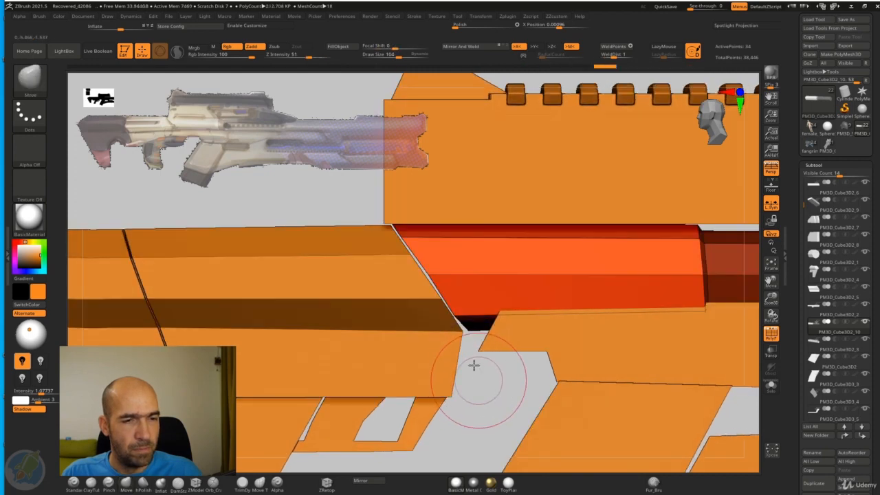
{"action": "left_click_drag", "start_coordinate": [471, 363], "coordinate": [471, 332], "text": "alt"}
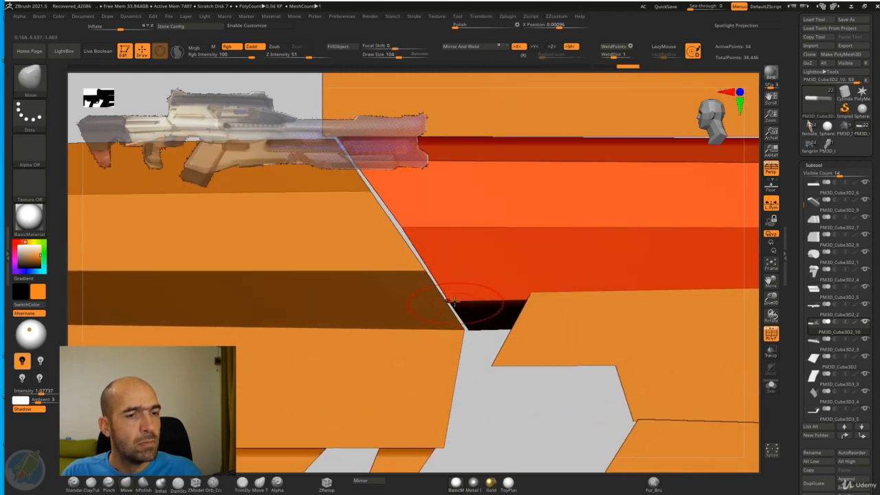
{"action": "mouse_move", "coordinate": [471, 393]}
{"action": "left_mouse_down", "text": "alt"}
{"action": "mouse_move", "coordinate": [455, 381]}
{"action": "mouse_move", "coordinate": [486, 403]}
{"action": "mouse_move", "coordinate": [448, 414]}
{"action": "mouse_move", "coordinate": [281, 373]}
{"action": "mouse_move", "coordinate": [309, 338]}
{"action": "mouse_move", "coordinate": [388, 385]}
{"action": "left_mouse_up", "text": "alt"}
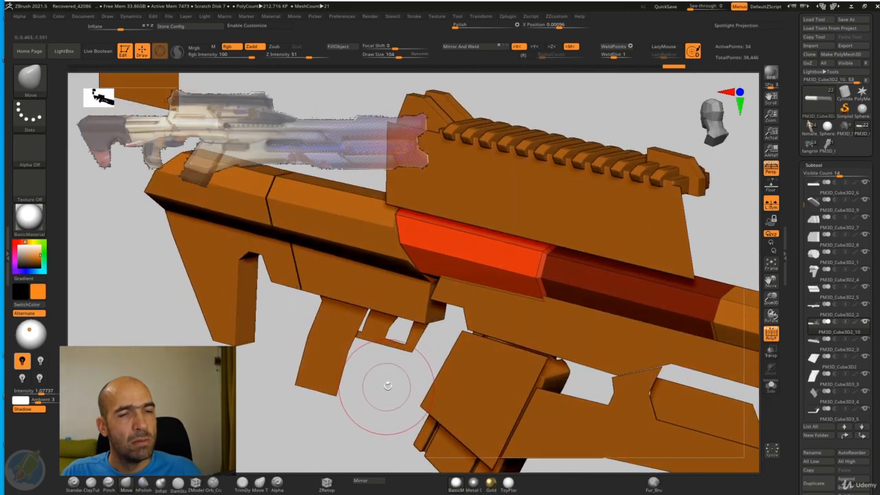
Step: Duplicate the small block at the front end of the sight rail and move the copy onto the barrel near the muzzle
{"action": "left_click_drag", "start_coordinate": [718, 234], "coordinate": [725, 228]}
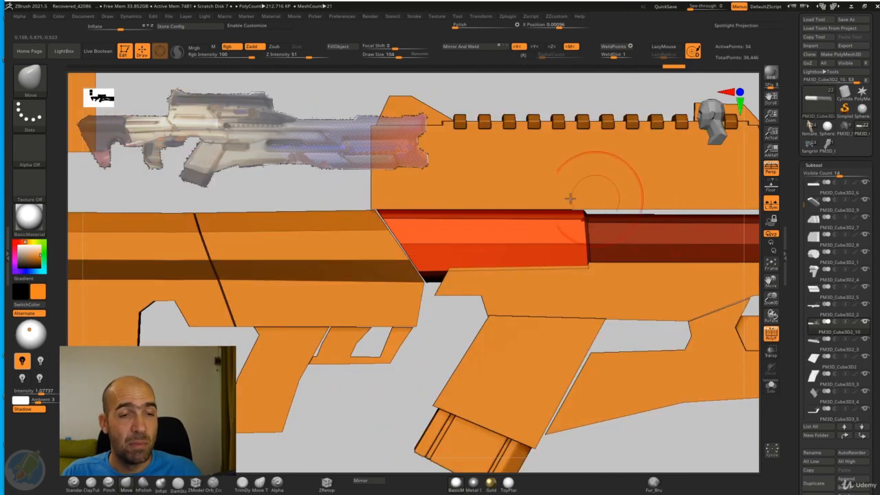
{"action": "left_click_drag", "start_coordinate": [351, 181], "coordinate": [346, 238]}
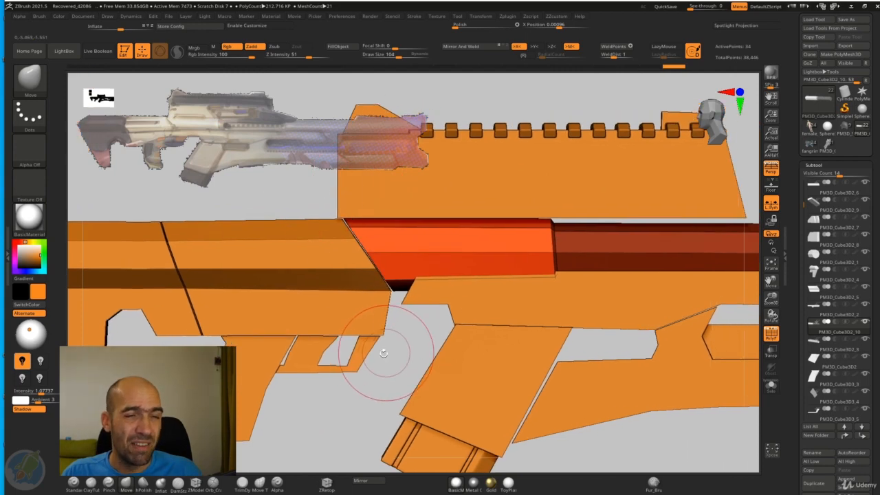
{"action": "left_click_drag", "start_coordinate": [390, 368], "coordinate": [318, 411], "text": "alt"}
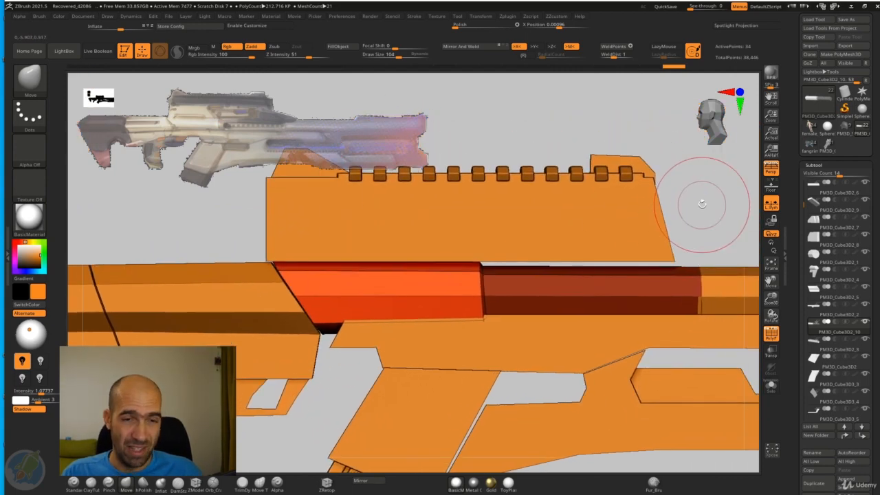
{"action": "mouse_move", "coordinate": [703, 204]}
{"action": "left_mouse_down", "text": "alt"}
{"action": "mouse_move", "coordinate": [684, 198]}
{"action": "mouse_move", "coordinate": [576, 226]}
{"action": "mouse_move", "coordinate": [599, 206]}
{"action": "mouse_move", "coordinate": [489, 187]}
{"action": "mouse_move", "coordinate": [482, 175]}
{"action": "mouse_move", "coordinate": [546, 183]}
{"action": "mouse_move", "coordinate": [570, 175]}
{"action": "mouse_move", "coordinate": [543, 214]}
{"action": "mouse_move", "coordinate": [513, 226]}
{"action": "mouse_move", "coordinate": [444, 209]}
{"action": "mouse_move", "coordinate": [456, 228]}
{"action": "left_mouse_up", "text": "alt"}
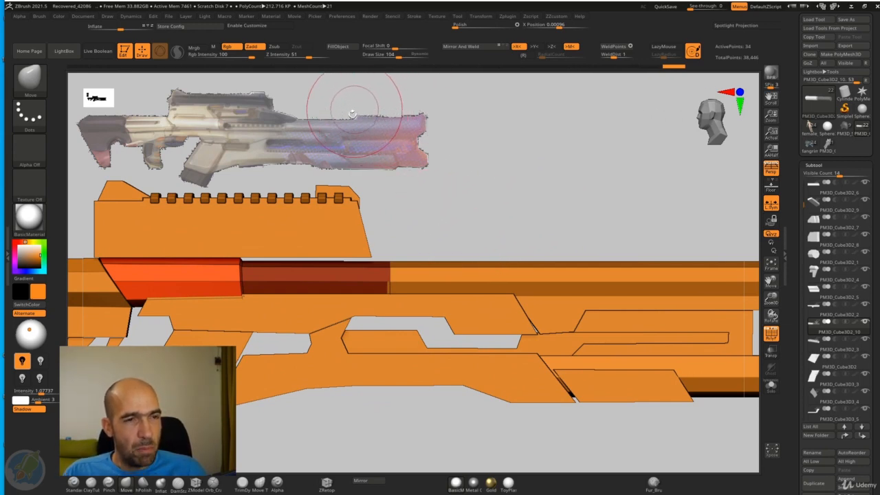
{"action": "left_click_drag", "start_coordinate": [485, 173], "coordinate": [412, 262], "text": "alt"}
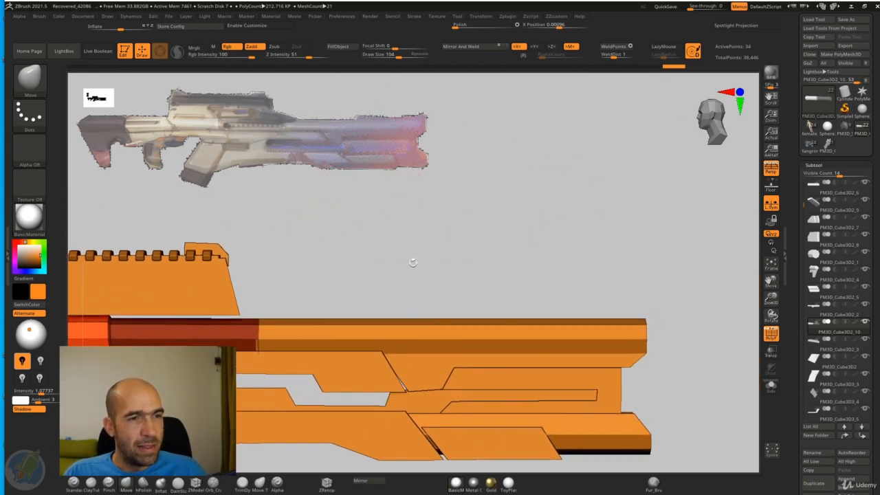
{"action": "left_click_drag", "start_coordinate": [604, 297], "coordinate": [548, 288], "text": "alt"}
{"action": "left_click", "coordinate": [313, 253], "text": "alt"}
{"action": "left_click_drag", "start_coordinate": [462, 273], "coordinate": [453, 265], "text": "alt"}
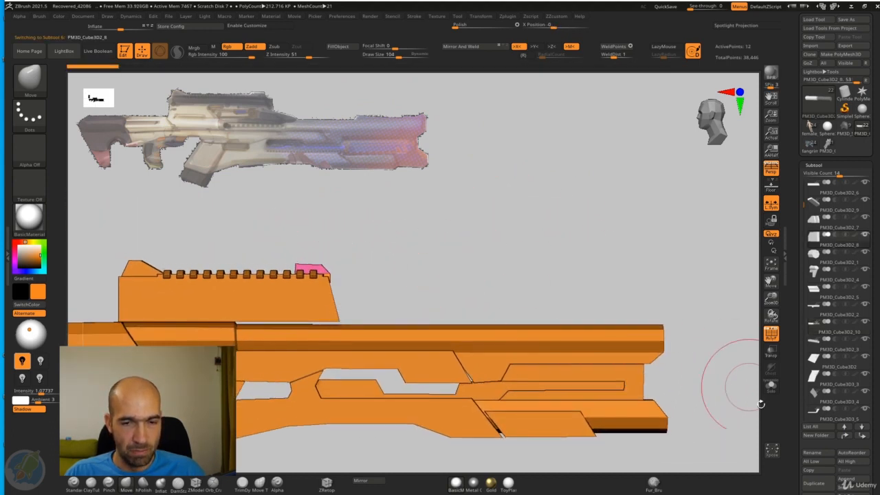
{"action": "left_click", "coordinate": [811, 483]}
{"action": "key", "text": "w"}
{"action": "mouse_move", "coordinate": [371, 239]}
{"action": "left_mouse_down"}
{"action": "mouse_move", "coordinate": [616, 278]}
{"action": "mouse_move", "coordinate": [589, 288]}
{"action": "mouse_move", "coordinate": [598, 267]}
{"action": "mouse_move", "coordinate": [576, 271]}
{"action": "left_mouse_up"}
{"action": "key", "text": "q"}
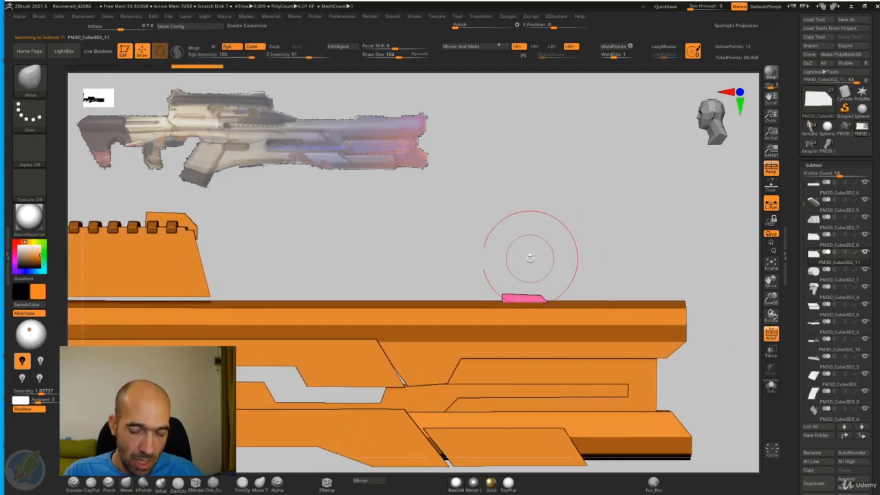
Step: Fit the copied block's width to the top of the barrel and stretch it lengthwise into a low plate
{"action": "key", "text": "w"}
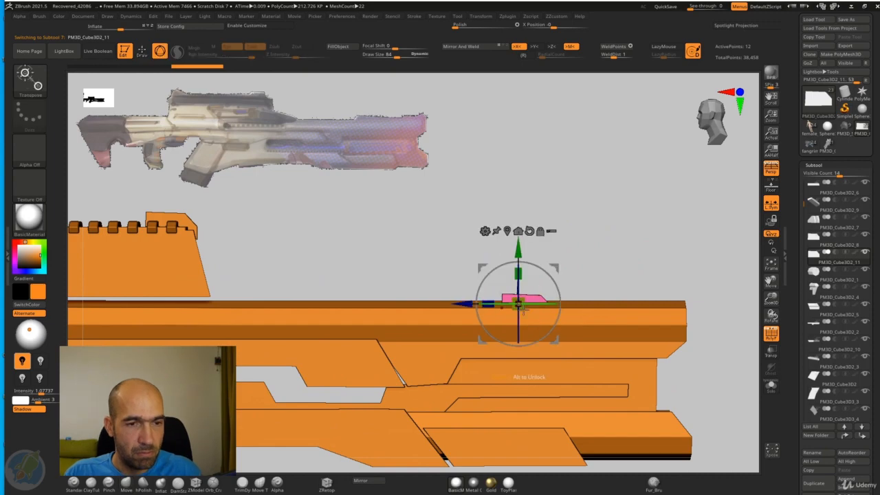
{"action": "left_click_drag", "start_coordinate": [591, 298], "coordinate": [491, 311]}
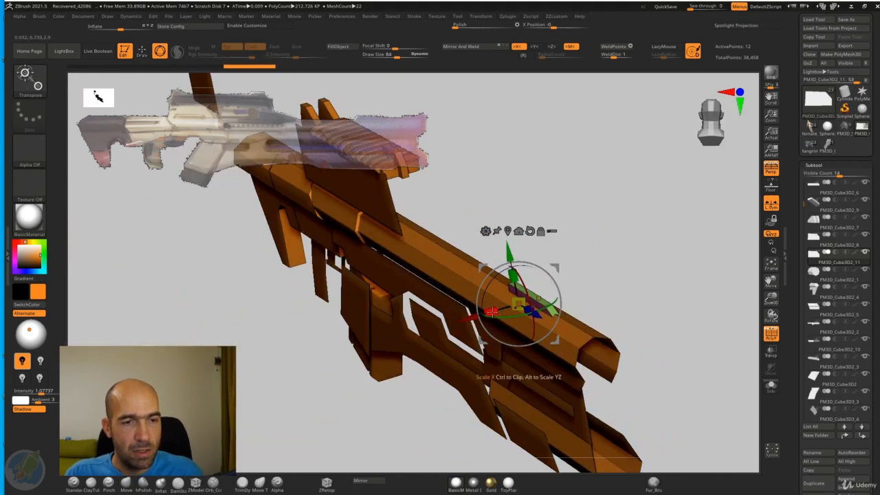
{"action": "mouse_move", "coordinate": [626, 269]}
{"action": "left_mouse_down", "text": "shift"}
{"action": "mouse_move", "coordinate": [628, 258]}
{"action": "mouse_move", "coordinate": [611, 266]}
{"action": "left_mouse_up", "text": "shift"}
{"action": "key", "text": "q"}
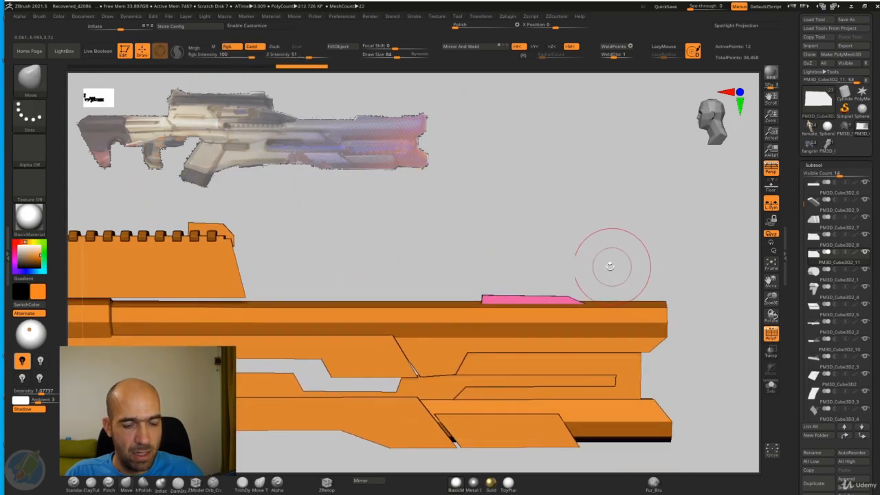
Step: Rework the copied block into a low wedge that slopes down toward the muzzle
{"action": "left_click", "coordinate": [772, 385]}
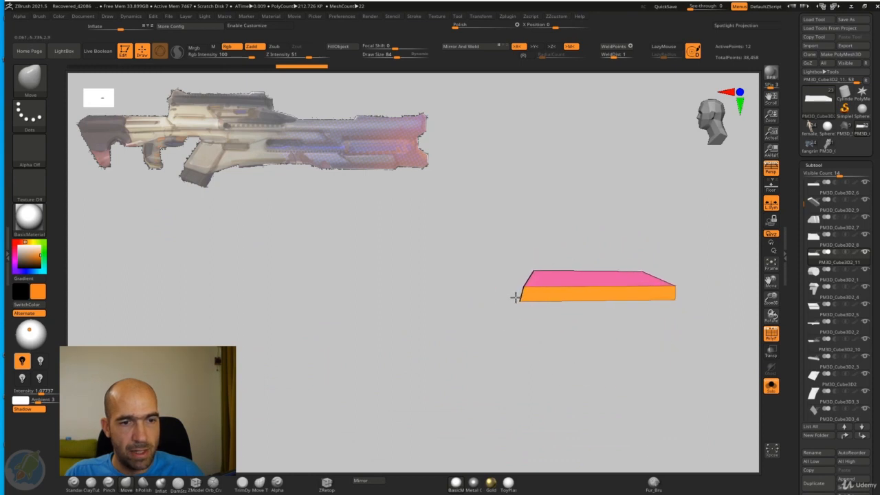
{"action": "left_click", "coordinate": [772, 385]}
{"action": "mouse_move", "coordinate": [619, 262]}
{"action": "left_mouse_down", "text": "alt"}
{"action": "mouse_move", "coordinate": [603, 246]}
{"action": "mouse_move", "coordinate": [564, 248]}
{"action": "mouse_move", "coordinate": [540, 208]}
{"action": "mouse_move", "coordinate": [485, 189]}
{"action": "mouse_move", "coordinate": [504, 209]}
{"action": "mouse_move", "coordinate": [498, 223]}
{"action": "mouse_move", "coordinate": [475, 204]}
{"action": "mouse_move", "coordinate": [507, 193]}
{"action": "mouse_move", "coordinate": [513, 237]}
{"action": "mouse_move", "coordinate": [498, 258]}
{"action": "left_mouse_up", "text": "alt"}
{"action": "key", "text": "w"}
{"action": "key", "text": "q"}
Step: Turn off the polyframe display and compare the whole rifle's side silhouette with the reference image
{"action": "key", "text": "f"}
{"action": "mouse_move", "coordinate": [515, 220]}
{"action": "left_mouse_down"}
{"action": "mouse_move", "coordinate": [542, 277]}
{"action": "mouse_move", "coordinate": [571, 287]}
{"action": "mouse_move", "coordinate": [543, 243]}
{"action": "mouse_move", "coordinate": [574, 286]}
{"action": "left_mouse_up"}
{"action": "left_click", "coordinate": [769, 336]}
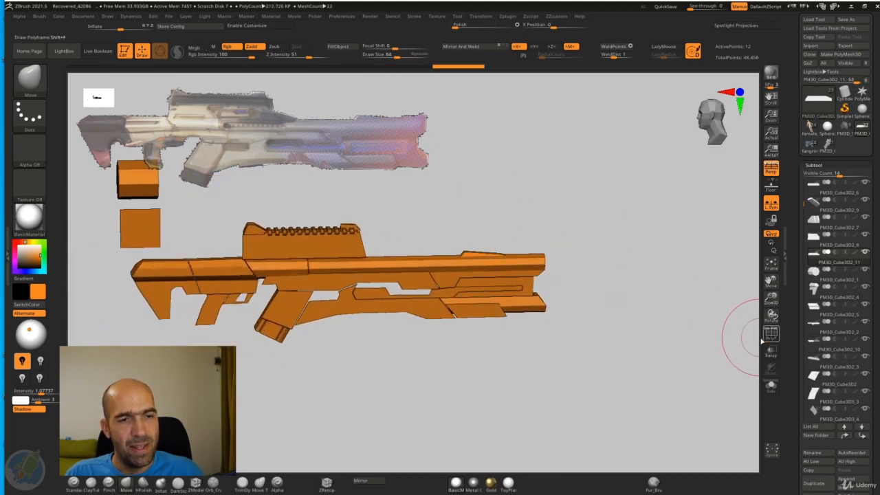
{"action": "left_click_drag", "start_coordinate": [654, 334], "coordinate": [584, 282]}
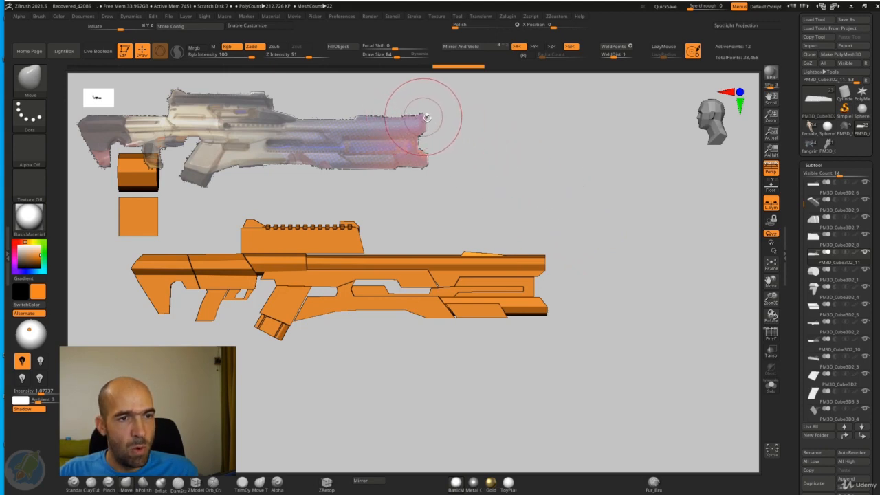
Step: Isolate the wedge on top of the barrel, straighten its front profile, and stretch its tapered tip forward to the muzzle
{"action": "right_click_drag", "start_coordinate": [543, 173], "coordinate": [570, 230], "text": "ctrl"}
{"action": "key", "text": "w"}
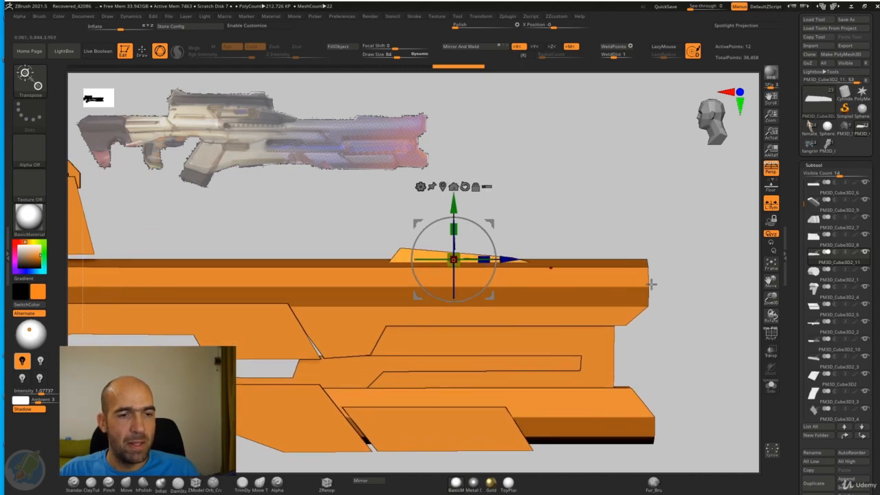
{"action": "key", "text": "q"}
{"action": "left_click", "coordinate": [771, 387]}
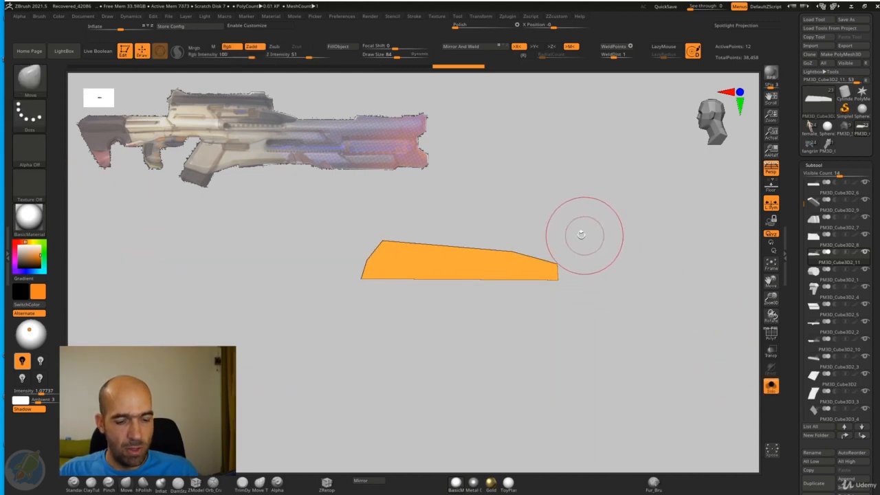
{"action": "left_click", "coordinate": [771, 333]}
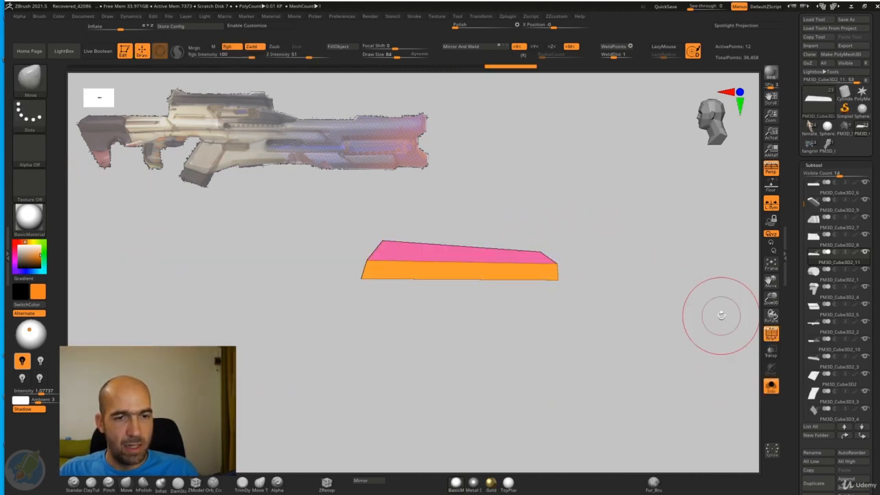
{"action": "right_click_drag", "start_coordinate": [605, 270], "coordinate": [577, 264], "text": "ctrl"}
{"action": "left_click_drag", "start_coordinate": [570, 256], "coordinate": [588, 276]}
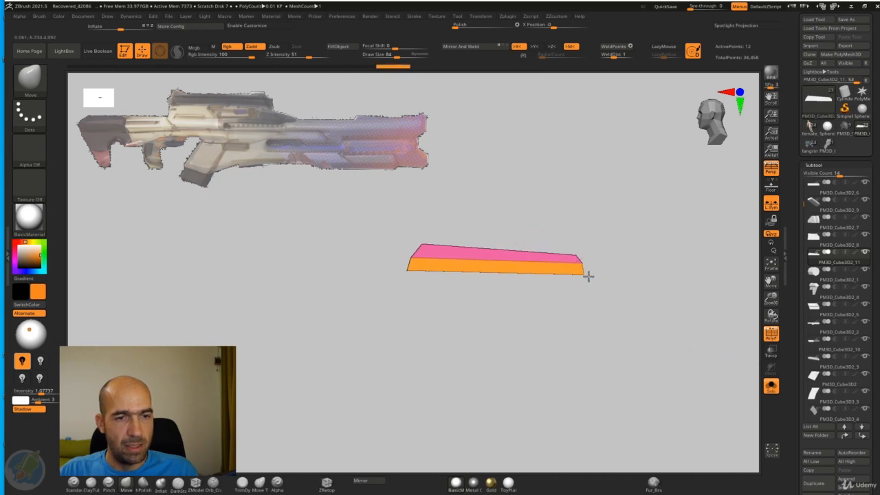
{"action": "left_click", "coordinate": [773, 388]}
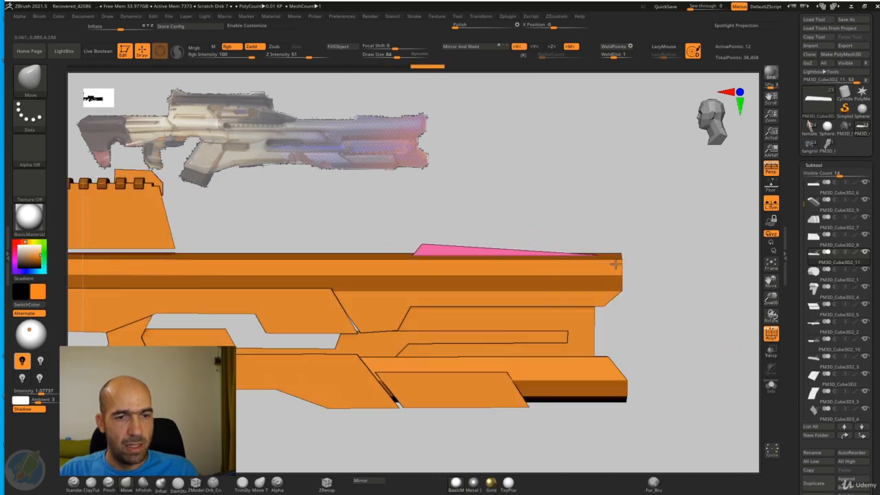
{"action": "right_click_drag", "start_coordinate": [656, 264], "coordinate": [690, 296], "text": "ctrl"}
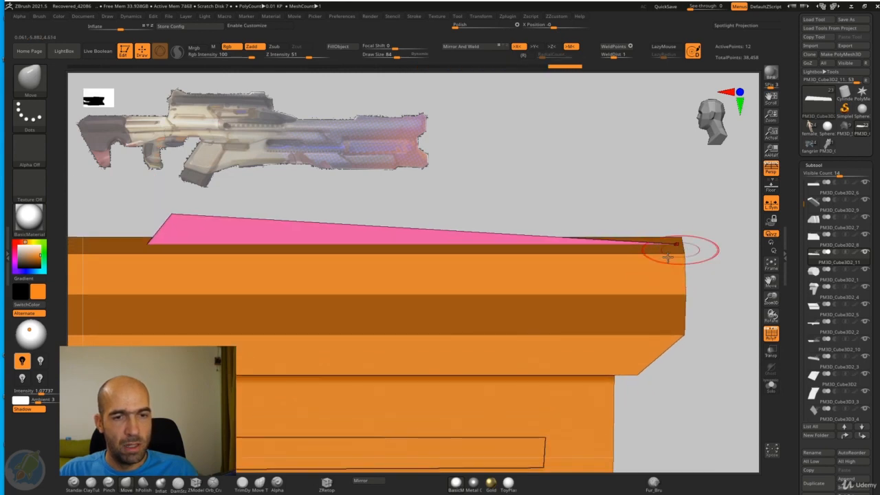
Step: Insert an edge loop across the wedge near its muzzle end with the ZModeler brush
{"action": "key", "text": "b"}
{"action": "key", "text": "z"}
{"action": "key", "text": "m"}
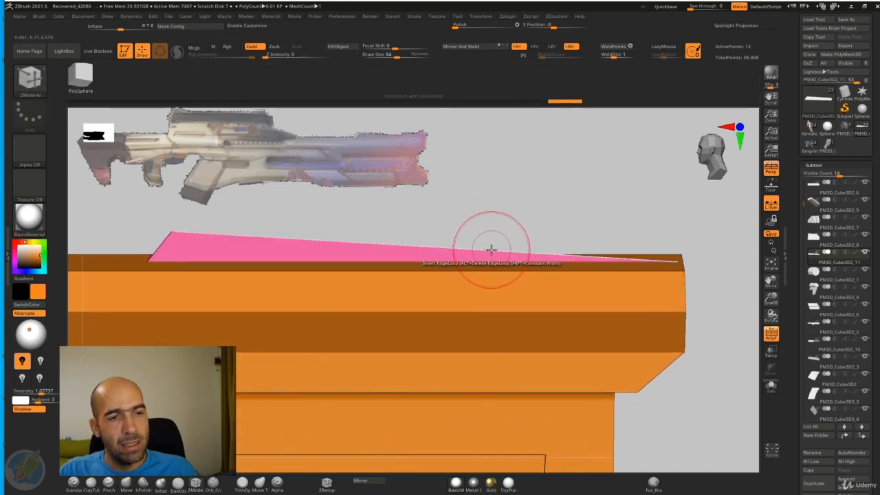
{"action": "right_click_drag", "start_coordinate": [604, 211], "coordinate": [602, 246]}
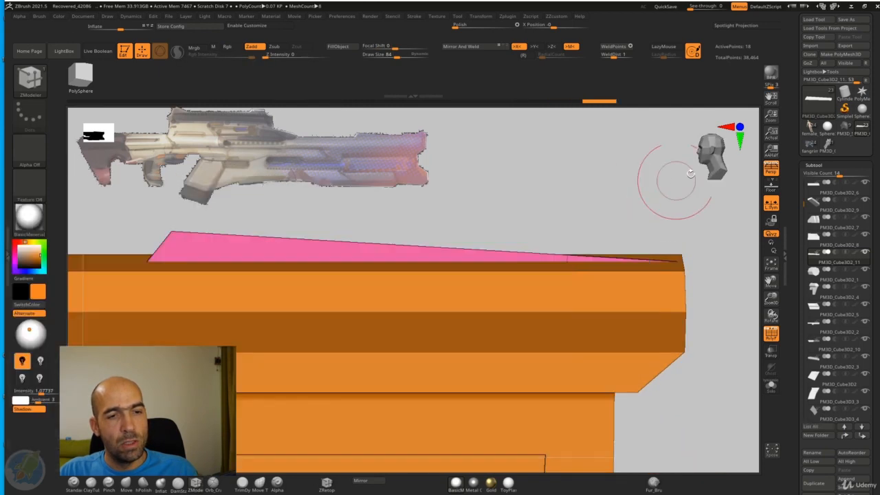
Step: Extrude the single polygon on top of the wedge's front end upward into a raised block and switch off perspective
{"action": "right_click_drag", "start_coordinate": [678, 176], "coordinate": [613, 252]}
{"action": "key", "text": "space"}
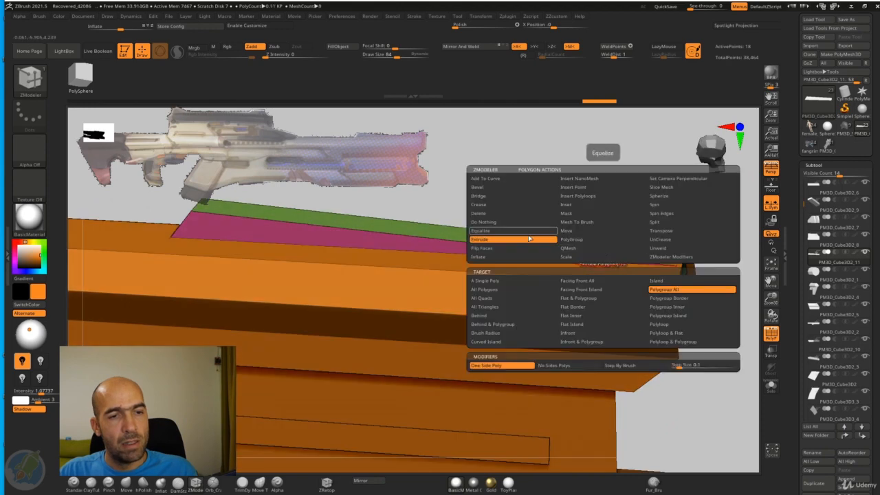
{"action": "left_click", "coordinate": [494, 282]}
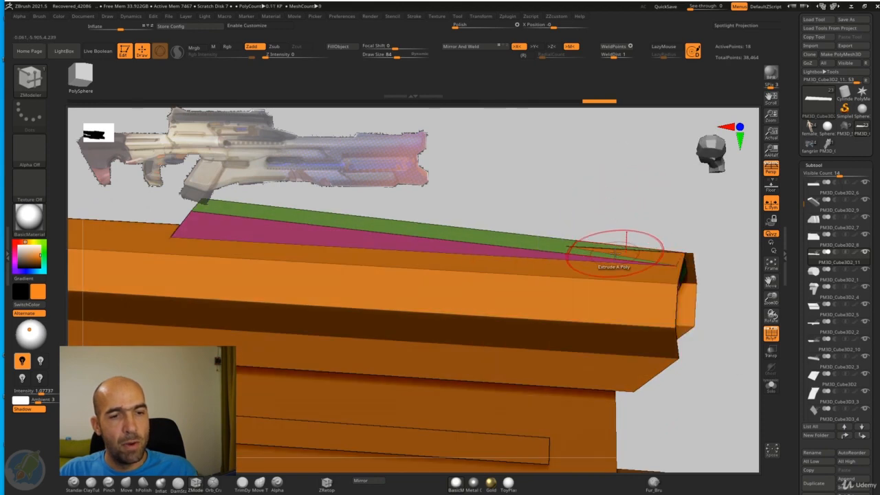
{"action": "left_click_drag", "start_coordinate": [599, 255], "coordinate": [612, 229]}
{"action": "mouse_move", "coordinate": [612, 229]}
{"action": "right_mouse_down", "text": "shift"}
{"action": "mouse_move", "coordinate": [648, 176]}
{"action": "mouse_move", "coordinate": [585, 198]}
{"action": "mouse_move", "coordinate": [585, 216]}
{"action": "mouse_move", "coordinate": [621, 200]}
{"action": "right_mouse_up", "text": "shift"}
{"action": "left_click", "coordinate": [770, 169]}
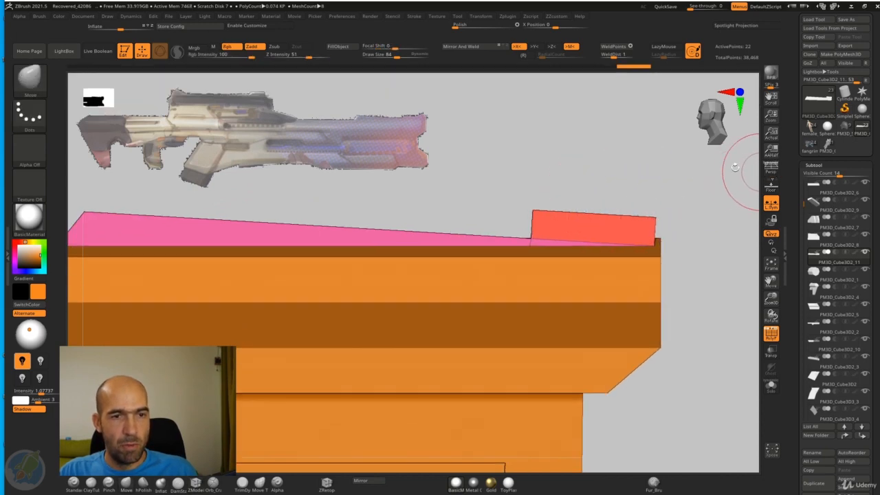
Step: Lower and level the raised block's top and line its front face up with the muzzle end
{"action": "right_click_drag", "start_coordinate": [569, 169], "coordinate": [536, 167], "text": "alt"}
{"action": "left_click_drag", "start_coordinate": [500, 217], "coordinate": [507, 230]}
{"action": "right_click_drag", "start_coordinate": [649, 220], "coordinate": [595, 201], "text": "alt"}
{"action": "left_click_drag", "start_coordinate": [554, 210], "coordinate": [552, 204]}
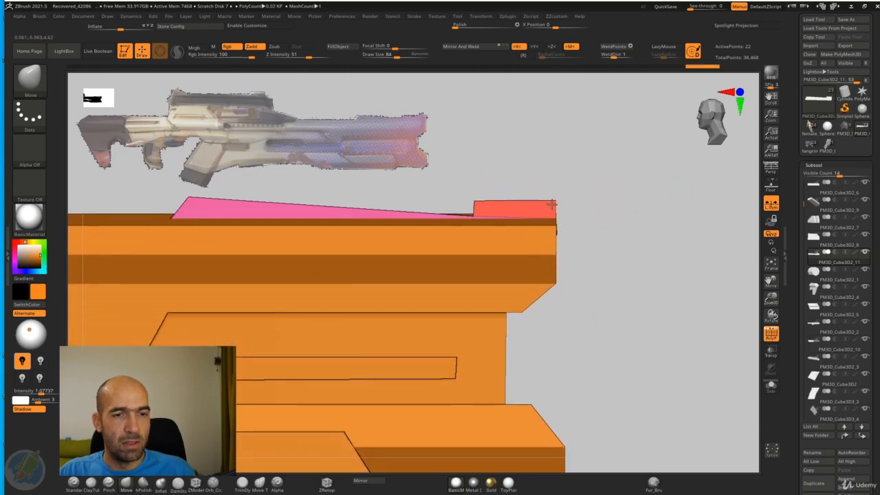
Step: Check the block from the front and below, and reshape the wedge's underside inside the barrel using transparency and ghost display
{"action": "mouse_move", "coordinate": [604, 216]}
{"action": "right_mouse_down"}
{"action": "mouse_move", "coordinate": [566, 226]}
{"action": "mouse_move", "coordinate": [599, 211]}
{"action": "mouse_move", "coordinate": [613, 216]}
{"action": "mouse_move", "coordinate": [602, 220]}
{"action": "mouse_move", "coordinate": [584, 207]}
{"action": "mouse_move", "coordinate": [618, 219]}
{"action": "mouse_move", "coordinate": [559, 252]}
{"action": "right_mouse_up"}
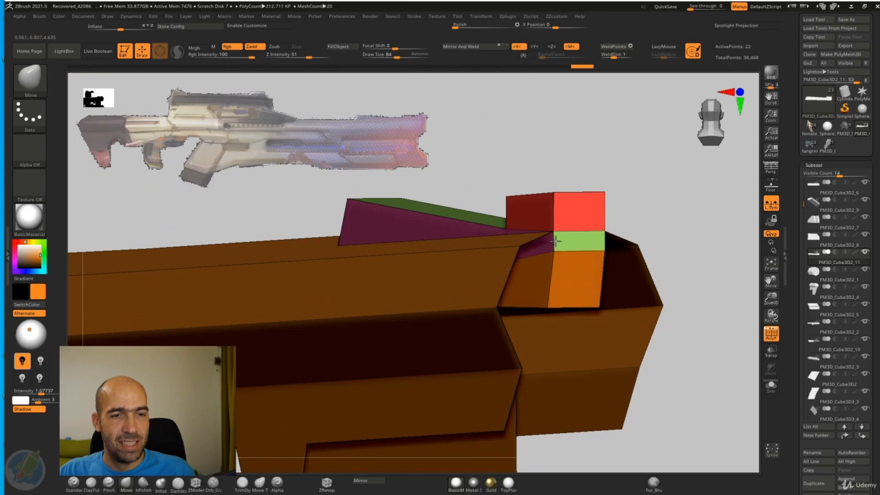
{"action": "right_click_drag", "start_coordinate": [631, 278], "coordinate": [680, 157]}
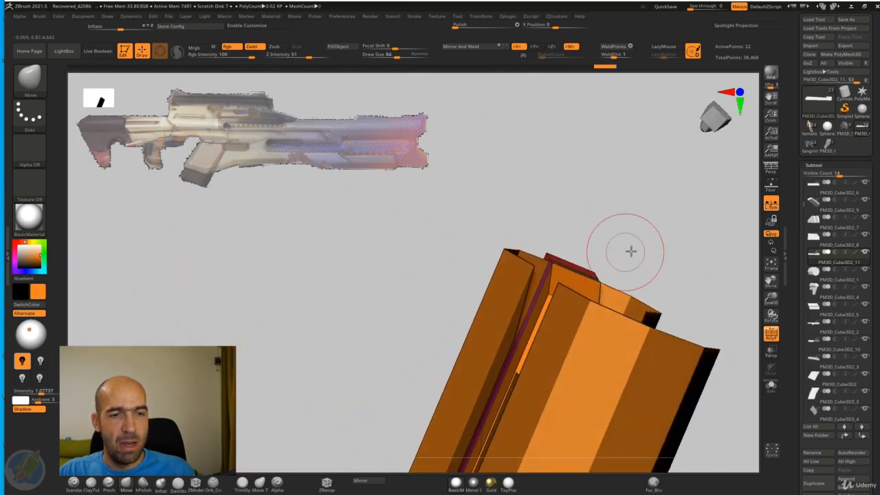
{"action": "right_click_drag", "start_coordinate": [631, 251], "coordinate": [552, 314]}
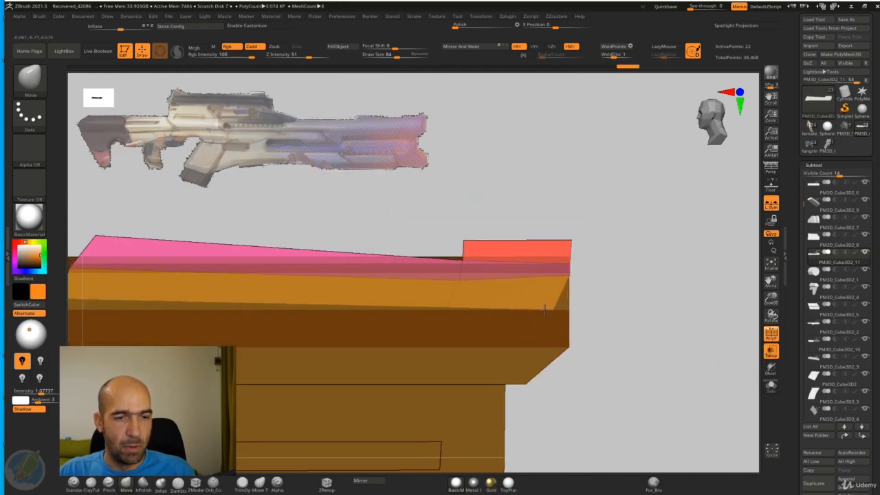
{"action": "left_click_drag", "start_coordinate": [701, 318], "coordinate": [762, 318], "text": "alt"}
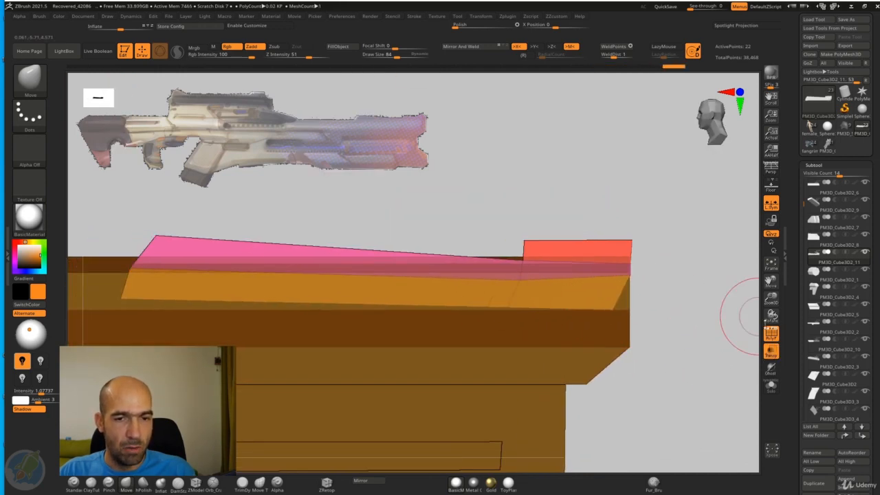
{"action": "left_click", "coordinate": [771, 370]}
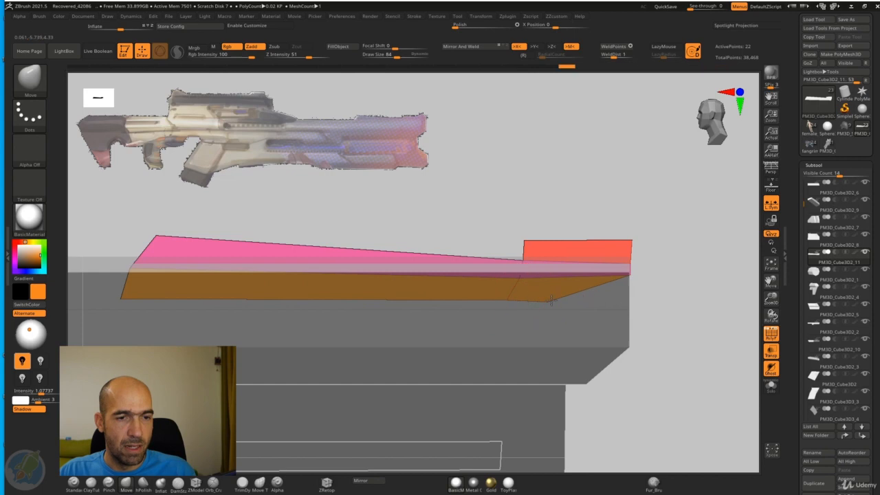
{"action": "left_click_drag", "start_coordinate": [687, 300], "coordinate": [686, 357]}
{"action": "left_click", "coordinate": [777, 341]}
{"action": "left_click", "coordinate": [668, 340], "text": "alt"}
{"action": "left_click", "coordinate": [772, 352]}
{"action": "left_click", "coordinate": [770, 333]}
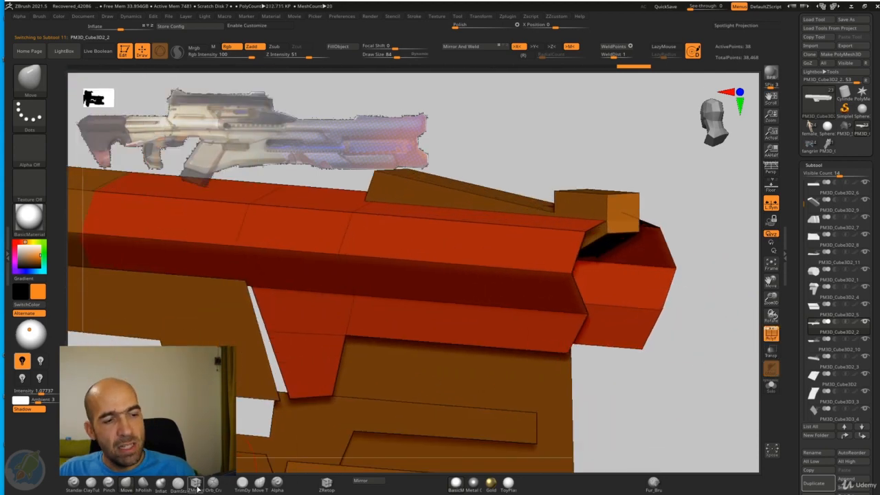
Step: Give the hollow front barrel section wall thickness by extruding all of its polygons with ZModeler
{"action": "left_click", "coordinate": [196, 485]}
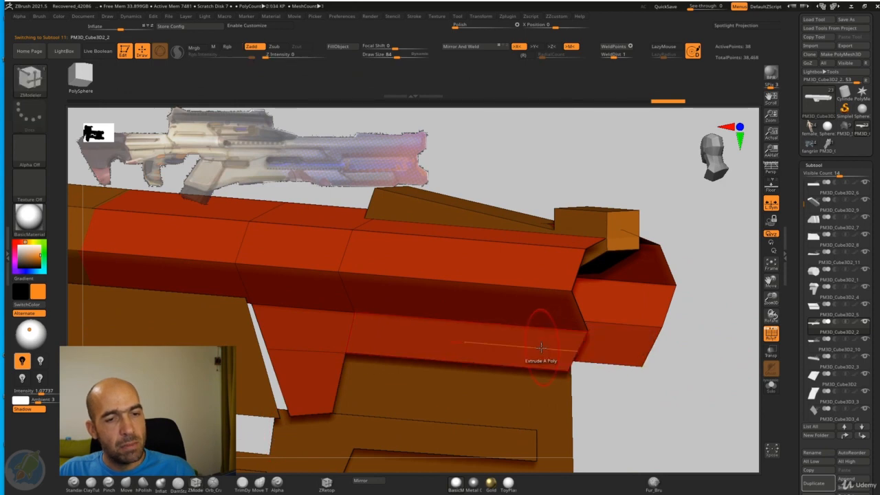
{"action": "key", "text": "space"}
{"action": "left_click", "coordinate": [432, 291]}
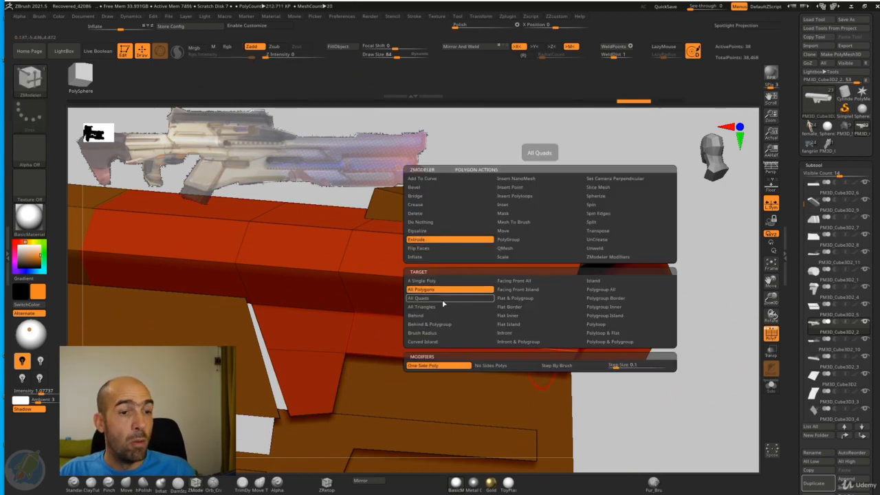
{"action": "left_click_drag", "start_coordinate": [512, 347], "coordinate": [526, 349]}
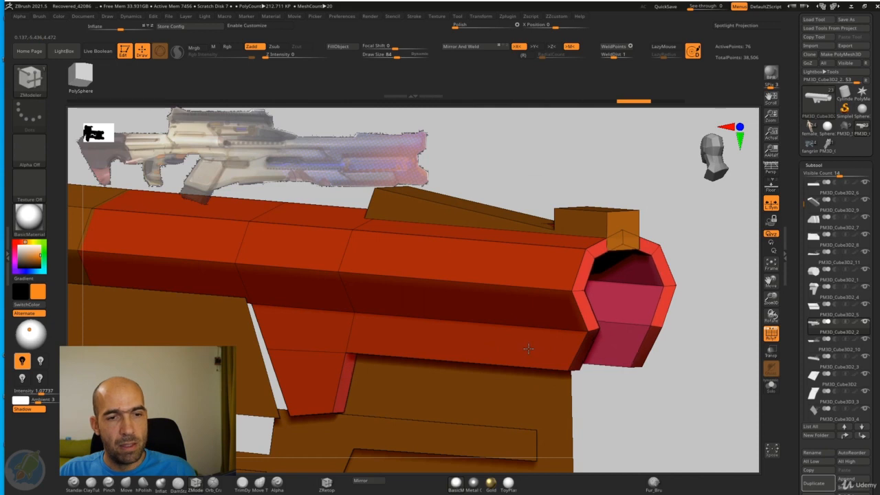
{"action": "left_click_drag", "start_coordinate": [679, 382], "coordinate": [688, 324], "text": "alt"}
{"action": "key", "text": "ctrl+z"}
{"action": "left_click_drag", "start_coordinate": [536, 321], "coordinate": [557, 317]}
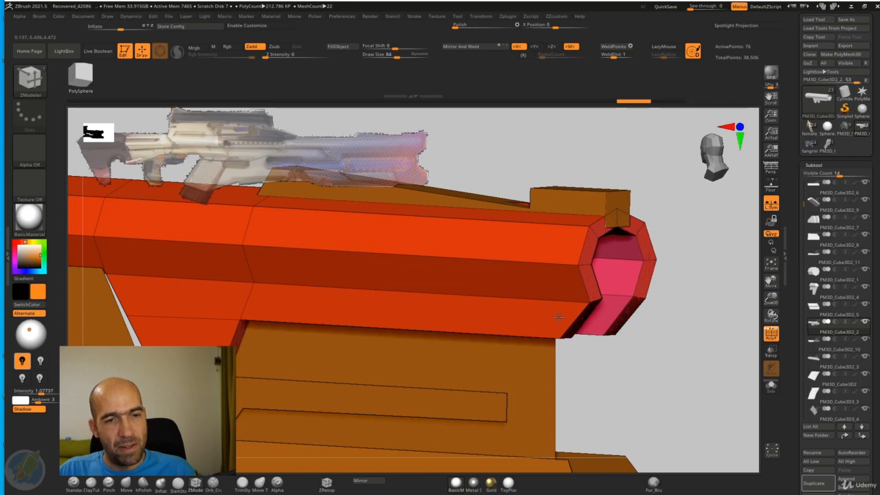
Step: Preview the barrel with dynamic subdivision and creased edges, using SmoothSubdiv 4 and crease level 2, and check it without polyframe
{"action": "left_click_drag", "start_coordinate": [685, 313], "coordinate": [663, 325], "text": "alt"}
{"action": "key", "text": "d"}
{"action": "key", "text": "ctrl+q"}
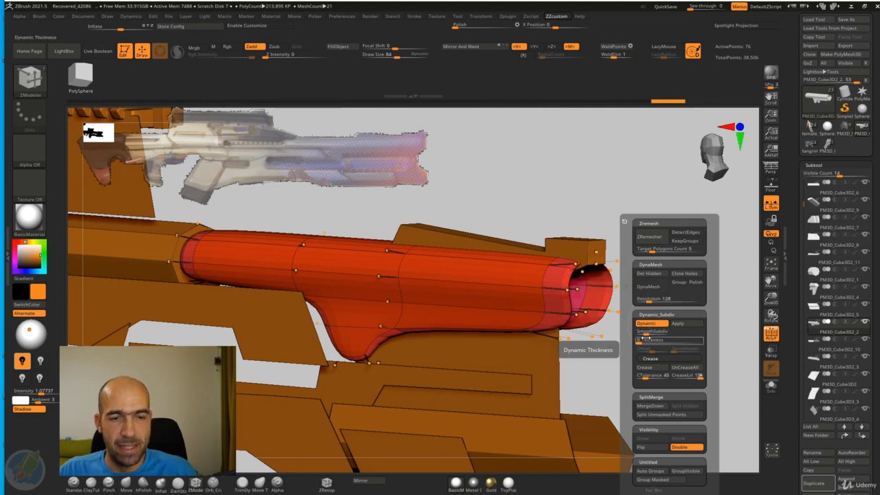
{"action": "left_click", "coordinate": [662, 370]}
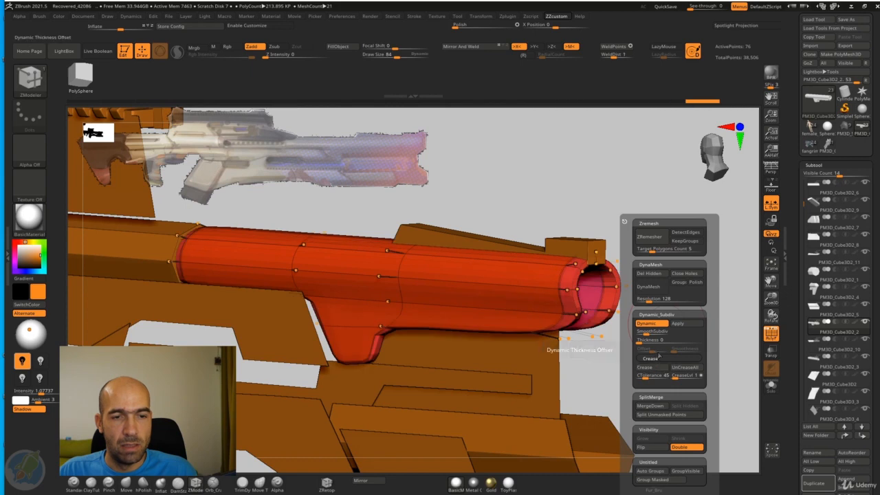
{"action": "left_click_drag", "start_coordinate": [646, 333], "coordinate": [656, 333]}
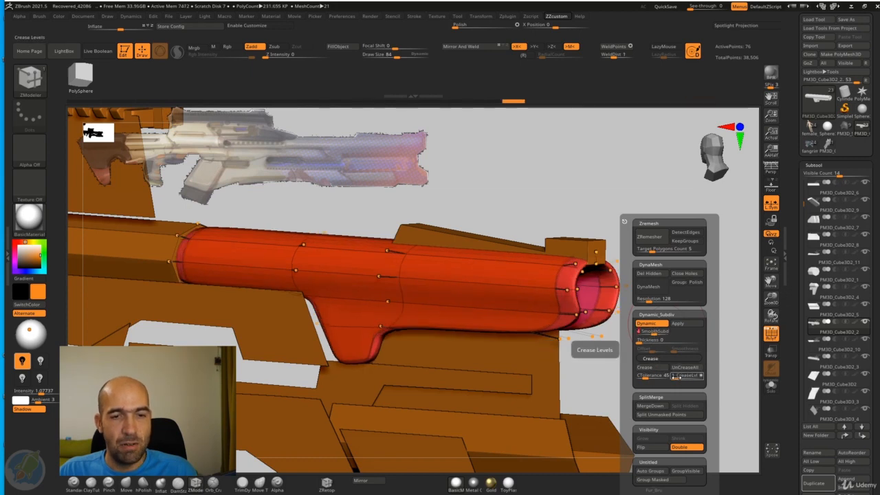
{"action": "left_click_drag", "start_coordinate": [677, 378], "coordinate": [670, 383]}
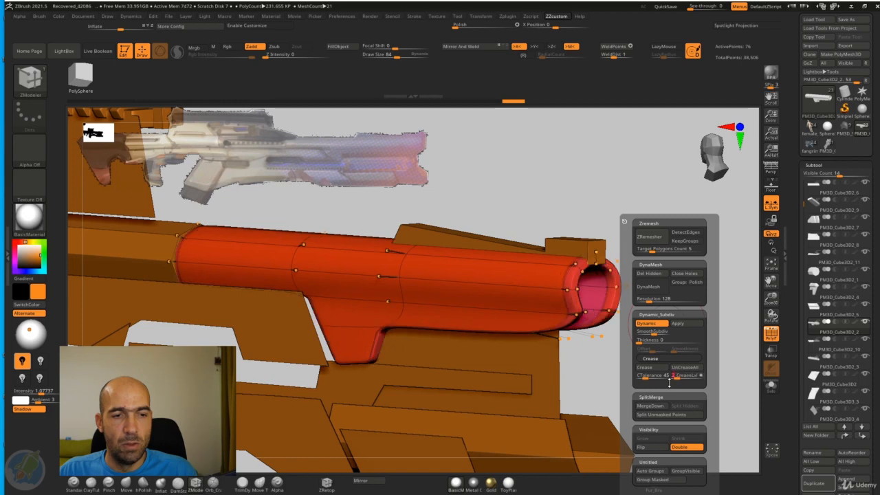
{"action": "left_click_drag", "start_coordinate": [611, 377], "coordinate": [633, 372]}
{"action": "left_click", "coordinate": [768, 336]}
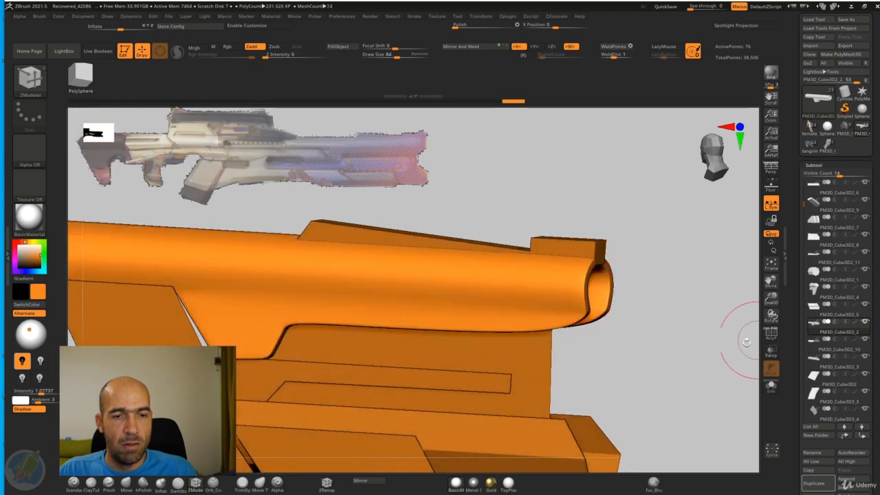
{"action": "mouse_move", "coordinate": [690, 350]}
{"action": "left_mouse_down", "text": "alt"}
{"action": "mouse_move", "coordinate": [642, 335]}
{"action": "mouse_move", "coordinate": [655, 326]}
{"action": "mouse_move", "coordinate": [668, 354]}
{"action": "left_mouse_up", "text": "alt"}
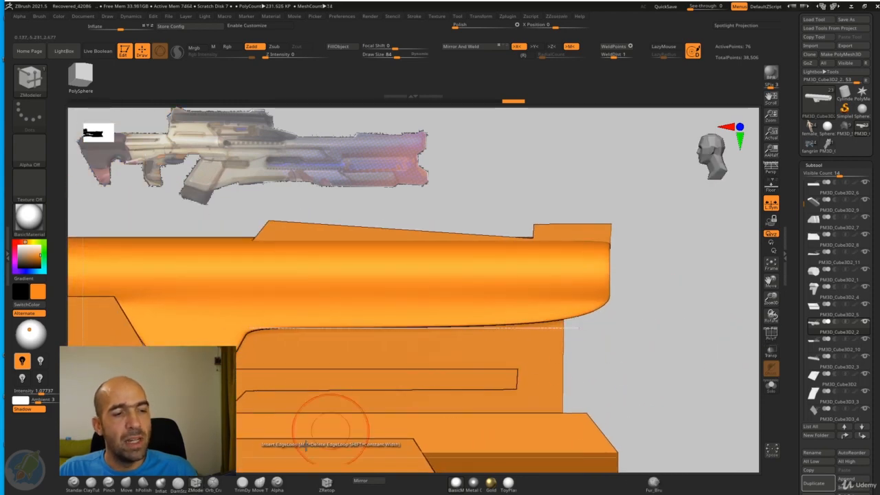
Step: Show the polyframe and insert a supporting edge loop around the barrel close to the muzzle end
{"action": "left_click", "coordinate": [198, 486]}
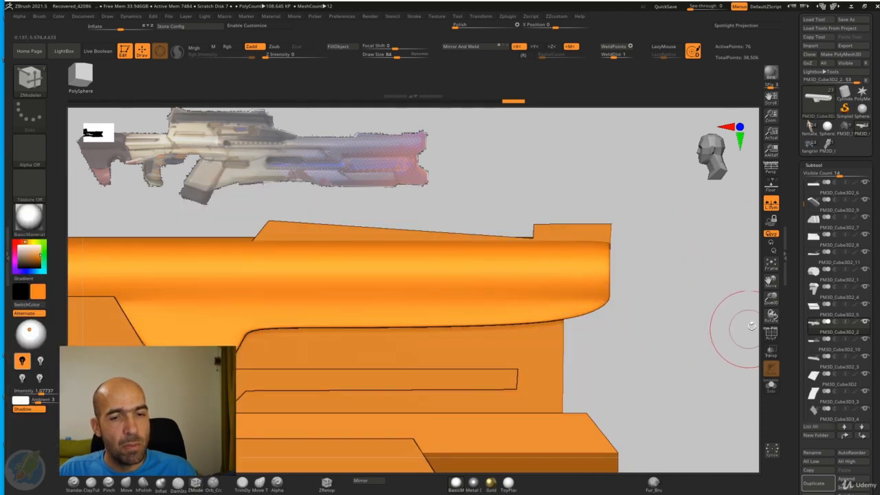
{"action": "left_click", "coordinate": [769, 335]}
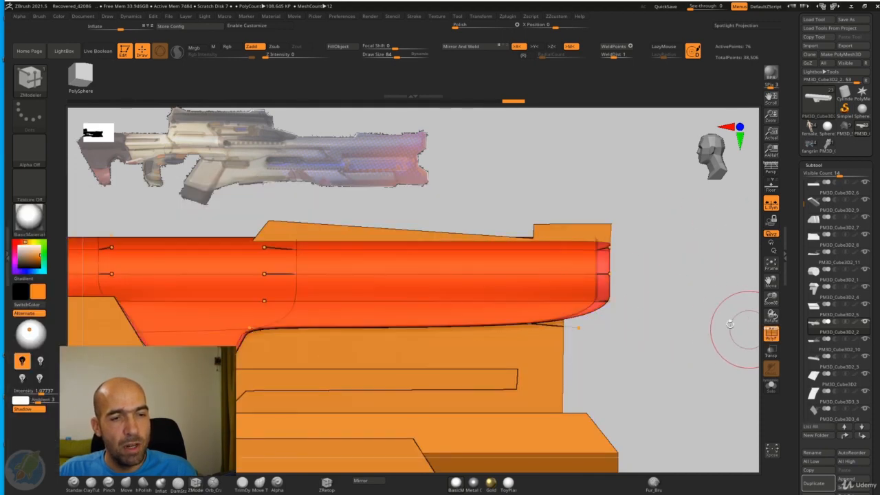
{"action": "left_click", "coordinate": [502, 274]}
{"action": "left_click_drag", "start_coordinate": [501, 274], "coordinate": [631, 281]}
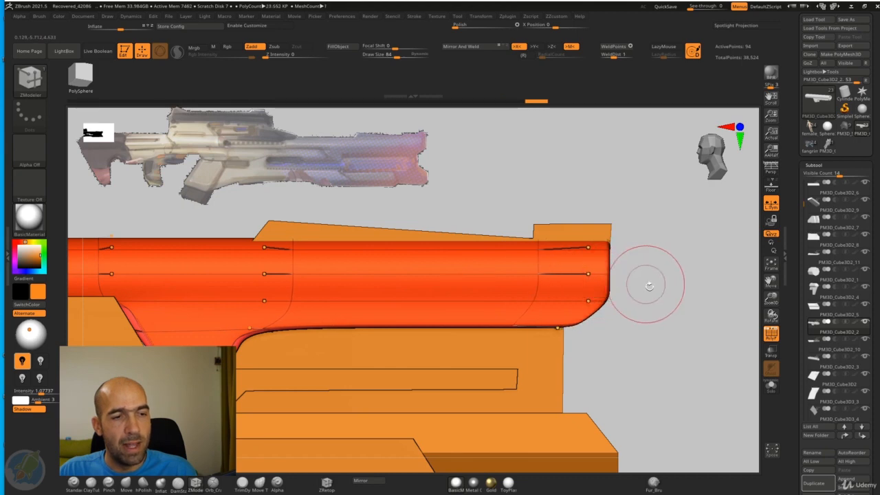
Step: Insert supporting edge loops on both sides of and through the bracket that drops below the barrel
{"action": "left_click_drag", "start_coordinate": [649, 285], "coordinate": [734, 294], "text": "alt"}
{"action": "left_click_drag", "start_coordinate": [430, 310], "coordinate": [363, 318]}
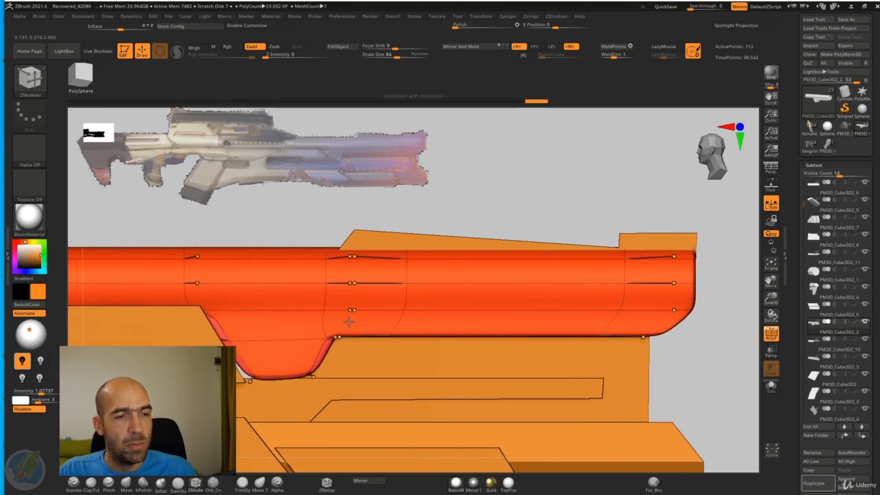
{"action": "left_click", "coordinate": [281, 315]}
{"action": "left_click_drag", "start_coordinate": [293, 211], "coordinate": [485, 235], "text": "alt"}
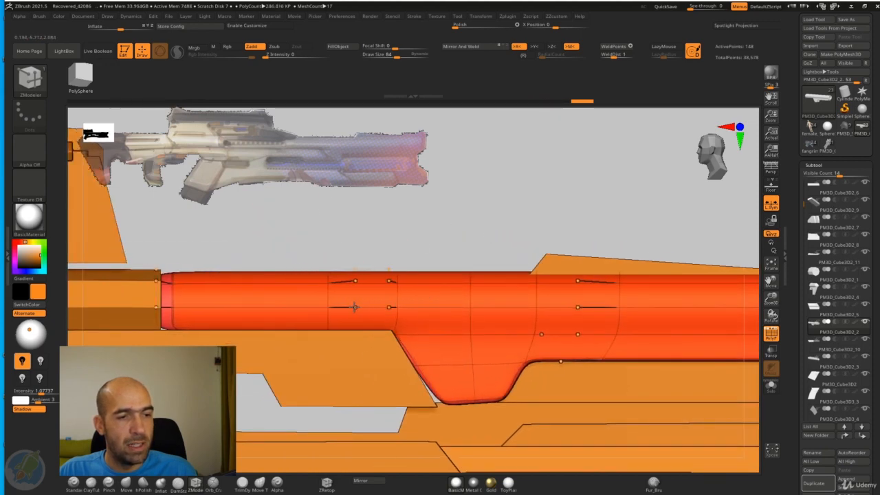
Step: Turn off the dynamic subdivision preview and insert another edge loop toward the rear end of the front barrel section
{"action": "key", "text": "shift+d"}
{"action": "left_click_drag", "start_coordinate": [528, 208], "coordinate": [586, 211], "text": "alt"}
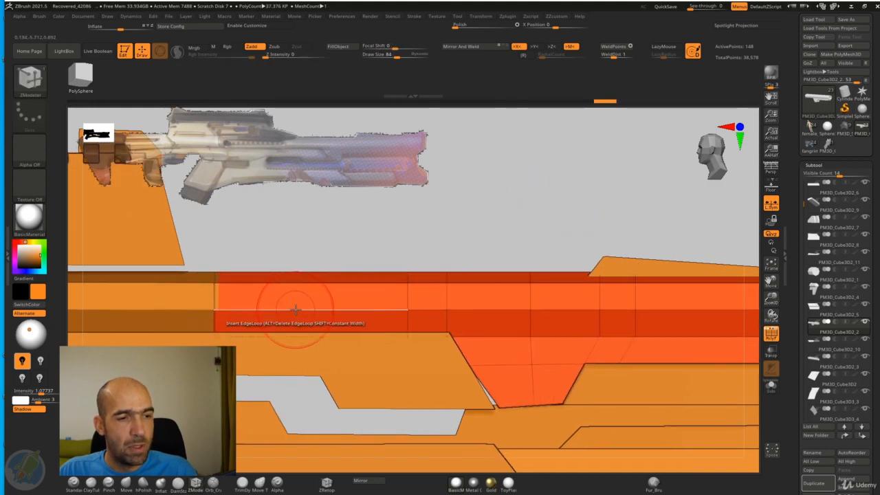
{"action": "left_click_drag", "start_coordinate": [481, 244], "coordinate": [393, 213], "text": "alt"}
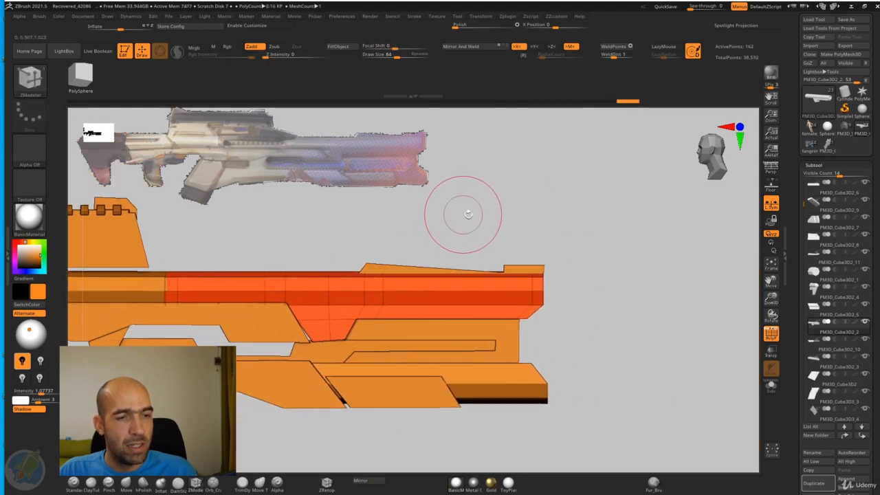
Step: Crease the complete edge loop running along the lower side of the front barrel section
{"action": "mouse_move", "coordinate": [503, 217]}
{"action": "left_mouse_down"}
{"action": "mouse_move", "coordinate": [488, 226]}
{"action": "mouse_move", "coordinate": [507, 220]}
{"action": "left_mouse_up"}
{"action": "mouse_move", "coordinate": [579, 259]}
{"action": "left_mouse_down", "text": "alt"}
{"action": "mouse_move", "coordinate": [544, 218]}
{"action": "mouse_move", "coordinate": [584, 249]}
{"action": "left_mouse_up", "text": "alt"}
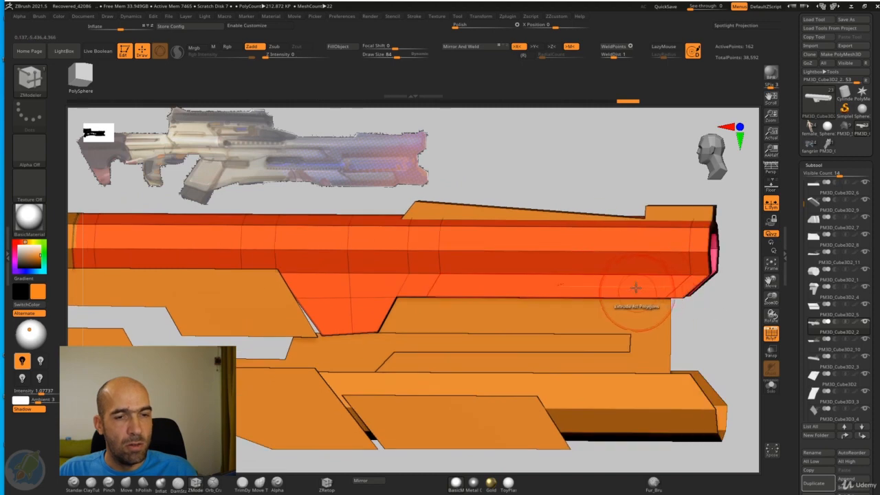
{"action": "key", "text": "space"}
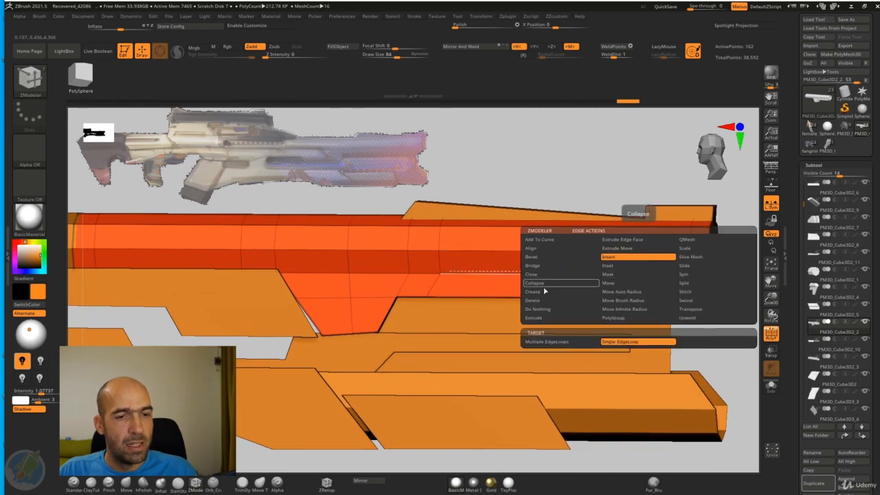
{"action": "left_click", "coordinate": [543, 292]}
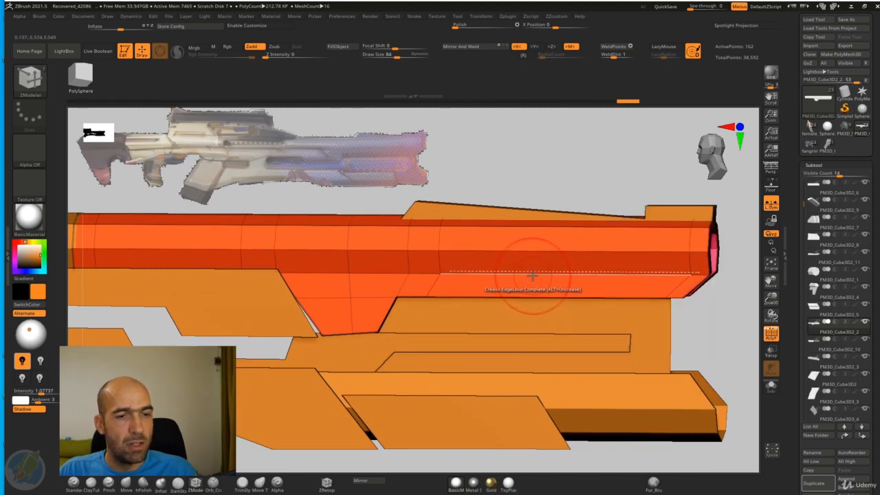
{"action": "left_click", "coordinate": [534, 281]}
Step: Preview the barrel with dynamic subdivision, hide the polyframe and inspect the bracket area
{"action": "left_click_drag", "start_coordinate": [613, 194], "coordinate": [585, 172], "text": "alt"}
{"action": "key", "text": "d"}
{"action": "mouse_move", "coordinate": [669, 274]}
{"action": "left_mouse_down", "text": "alt"}
{"action": "mouse_move", "coordinate": [647, 279]}
{"action": "mouse_move", "coordinate": [657, 271]}
{"action": "left_mouse_up", "text": "alt"}
{"action": "left_click", "coordinate": [771, 334]}
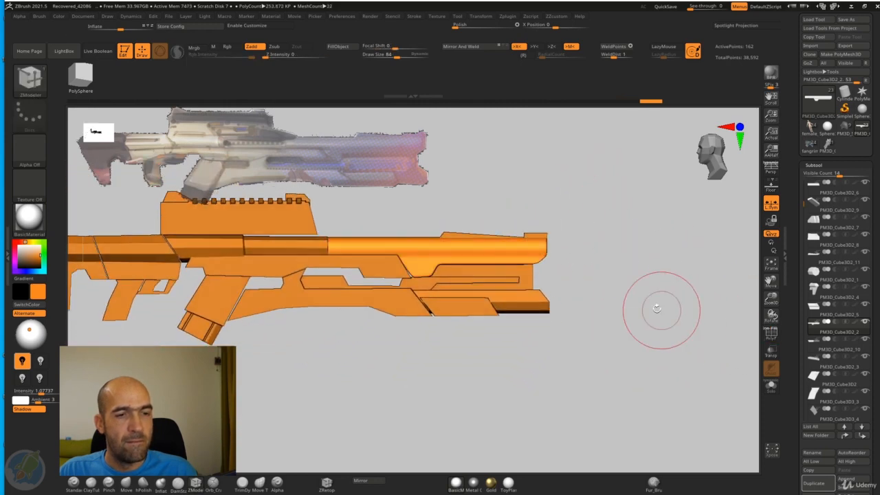
{"action": "left_click_drag", "start_coordinate": [662, 309], "coordinate": [392, 289], "text": "alt"}
Step: Insert single supporting edge loops through the bottom and the slanted front side of the bracket below the barrel
{"action": "key", "text": "space"}
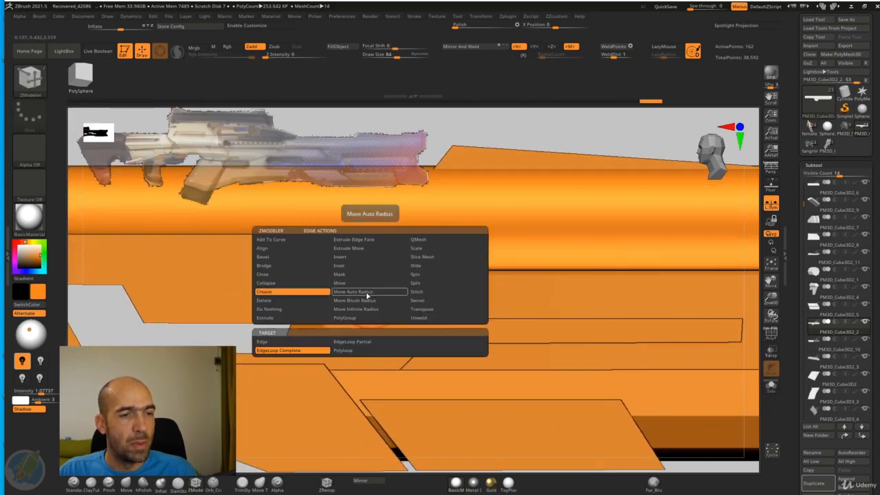
{"action": "key", "text": "space"}
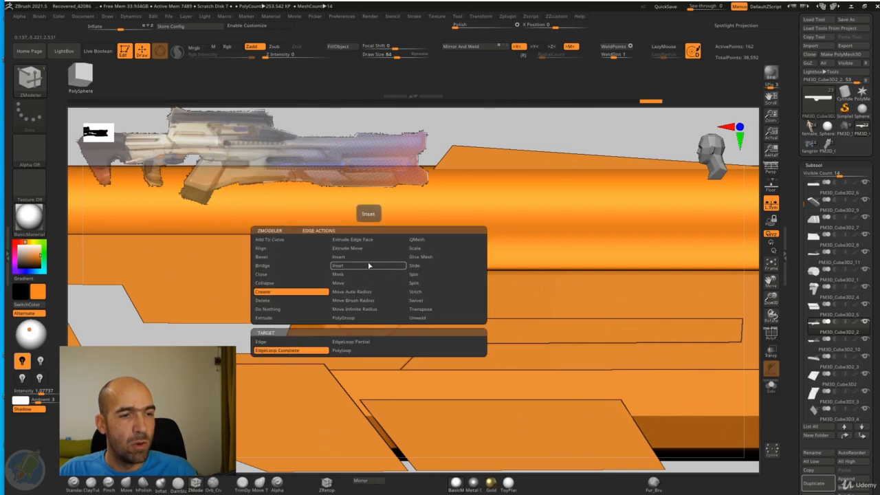
{"action": "left_click", "coordinate": [365, 258]}
{"action": "left_click", "coordinate": [372, 300]}
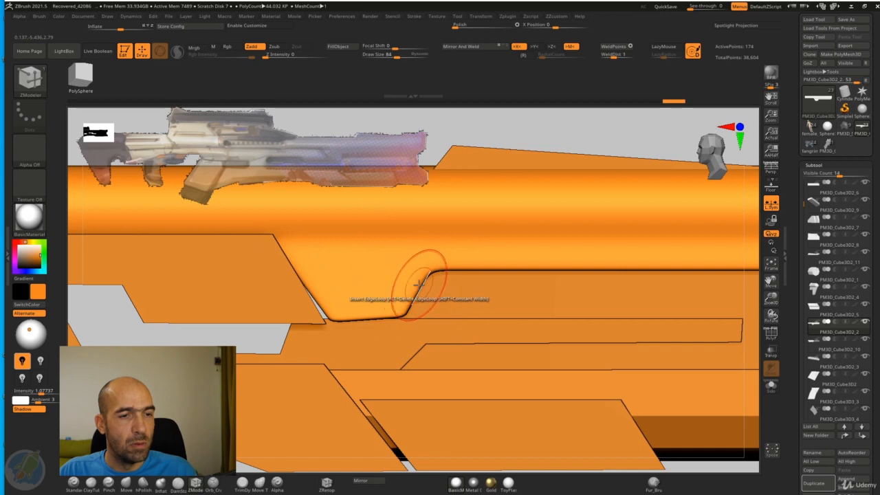
{"action": "left_click", "coordinate": [440, 257]}
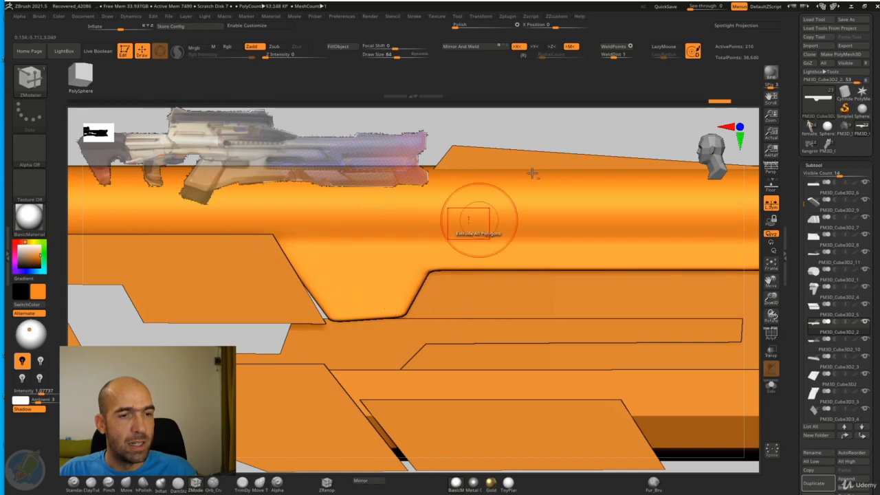
Step: Show the low-poly barrel with polyframe and crease the edge loop at the lower corner of the muzzle's chamfer
{"action": "left_click_drag", "start_coordinate": [580, 131], "coordinate": [435, 128], "text": "alt"}
{"action": "left_click_drag", "start_coordinate": [610, 202], "coordinate": [667, 335], "text": "alt"}
{"action": "mouse_move", "coordinate": [766, 337]}
{"action": "left_mouse_down"}
{"action": "mouse_move", "coordinate": [639, 337]}
{"action": "mouse_move", "coordinate": [592, 351]}
{"action": "mouse_move", "coordinate": [678, 338]}
{"action": "mouse_move", "coordinate": [665, 346]}
{"action": "left_mouse_up"}
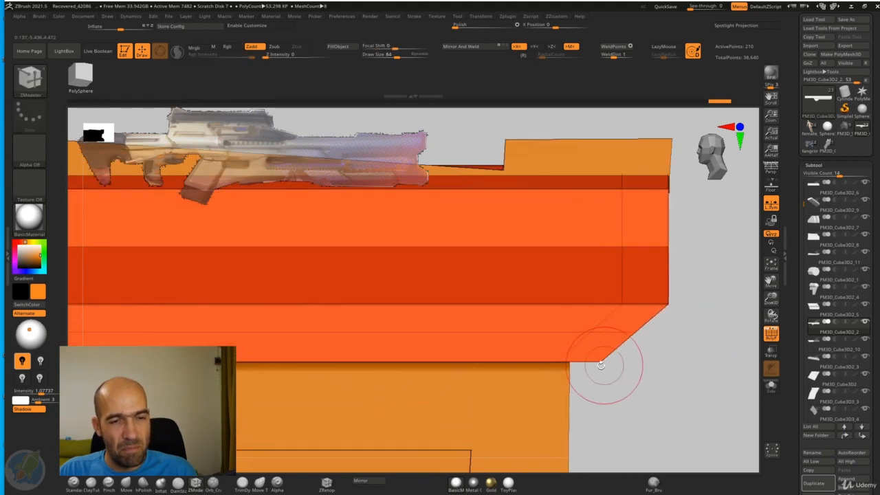
{"action": "left_click_drag", "start_coordinate": [609, 364], "coordinate": [601, 321]}
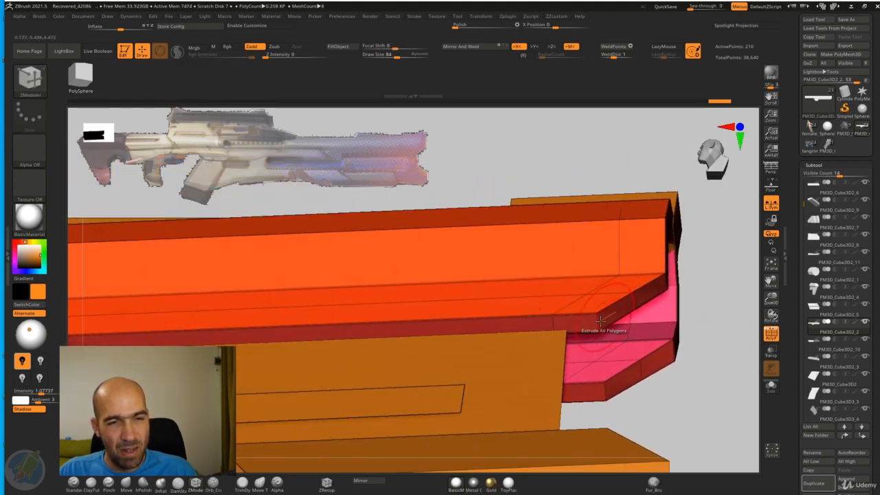
{"action": "key", "text": "space"}
{"action": "left_click", "coordinate": [495, 292]}
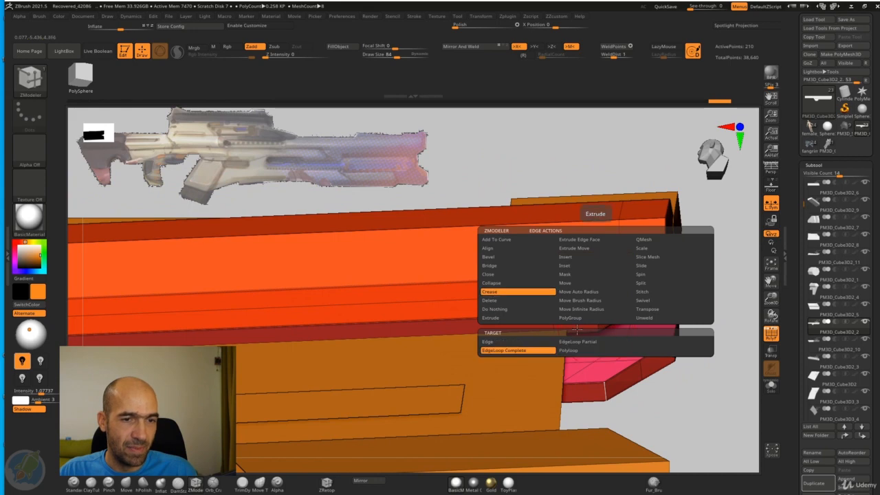
{"action": "left_click", "coordinate": [597, 327]}
Step: Preview the creased muzzle with dynamic subdivision and inspect it from an angle
{"action": "mouse_move", "coordinate": [629, 339]}
{"action": "left_mouse_down"}
{"action": "mouse_move", "coordinate": [658, 375]}
{"action": "mouse_move", "coordinate": [698, 369]}
{"action": "mouse_move", "coordinate": [683, 346]}
{"action": "mouse_move", "coordinate": [739, 342]}
{"action": "mouse_move", "coordinate": [672, 336]}
{"action": "mouse_move", "coordinate": [678, 331]}
{"action": "mouse_move", "coordinate": [674, 390]}
{"action": "mouse_move", "coordinate": [639, 356]}
{"action": "mouse_move", "coordinate": [761, 343]}
{"action": "left_mouse_up"}
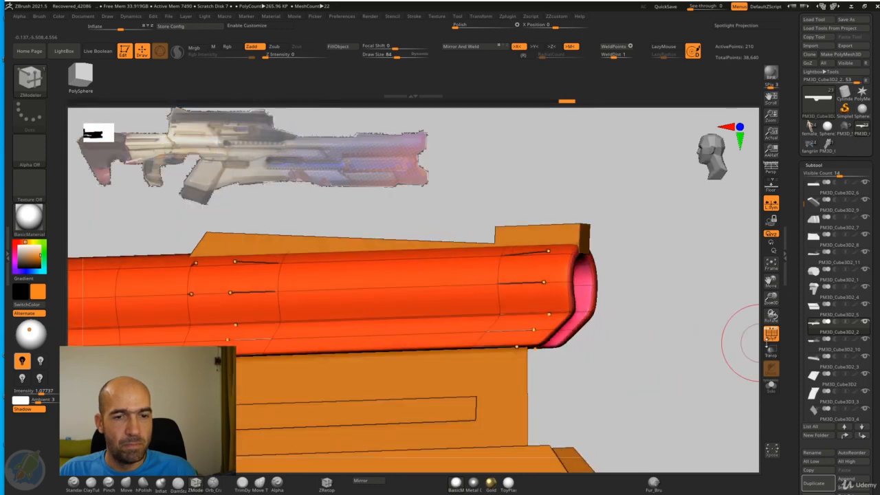
{"action": "left_click_drag", "start_coordinate": [639, 365], "coordinate": [679, 333], "text": "alt"}
{"action": "left_click_drag", "start_coordinate": [609, 342], "coordinate": [590, 257], "text": "alt"}
Step: Select the panel under the top rail and extend its lower edge down over the receiver
{"action": "left_click", "coordinate": [451, 274], "text": "alt"}
{"action": "left_click_drag", "start_coordinate": [500, 242], "coordinate": [582, 269], "text": "alt"}
{"action": "left_click", "coordinate": [601, 261], "text": "ctrl"}
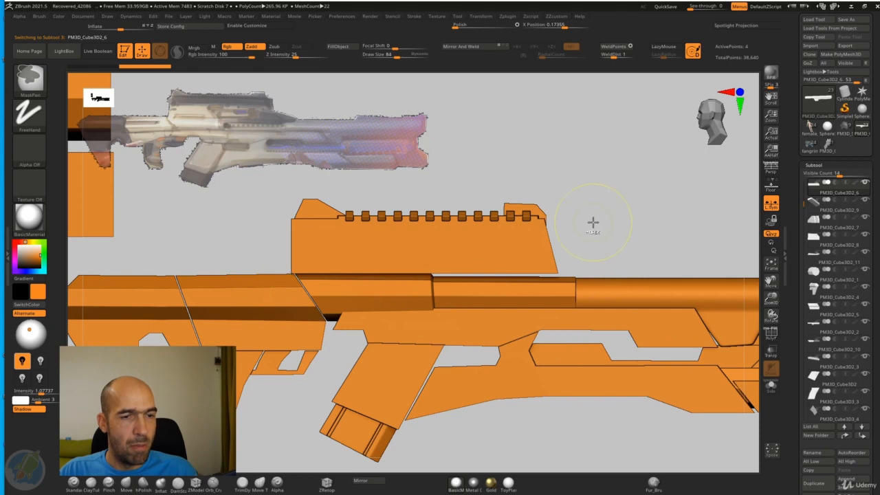
{"action": "key", "text": "w"}
{"action": "left_click_drag", "start_coordinate": [515, 191], "coordinate": [515, 200]}
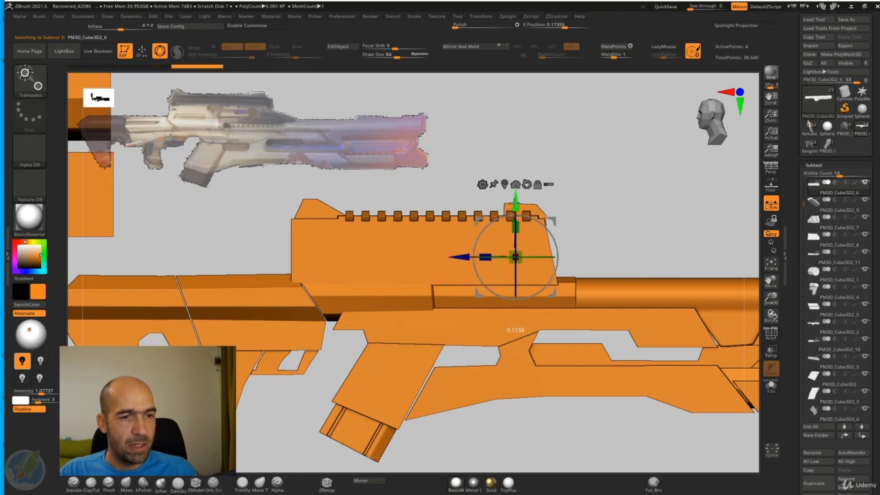
Step: Move the rail's side panel sideways until it lines up with the width of the top rail
{"action": "mouse_move", "coordinate": [606, 200]}
{"action": "left_mouse_down"}
{"action": "mouse_move", "coordinate": [560, 206]}
{"action": "mouse_move", "coordinate": [590, 204]}
{"action": "mouse_move", "coordinate": [582, 216]}
{"action": "mouse_move", "coordinate": [576, 204]}
{"action": "mouse_move", "coordinate": [627, 245]}
{"action": "mouse_move", "coordinate": [567, 273]}
{"action": "left_mouse_up"}
{"action": "left_click_drag", "start_coordinate": [608, 238], "coordinate": [598, 250], "text": "ctrl"}
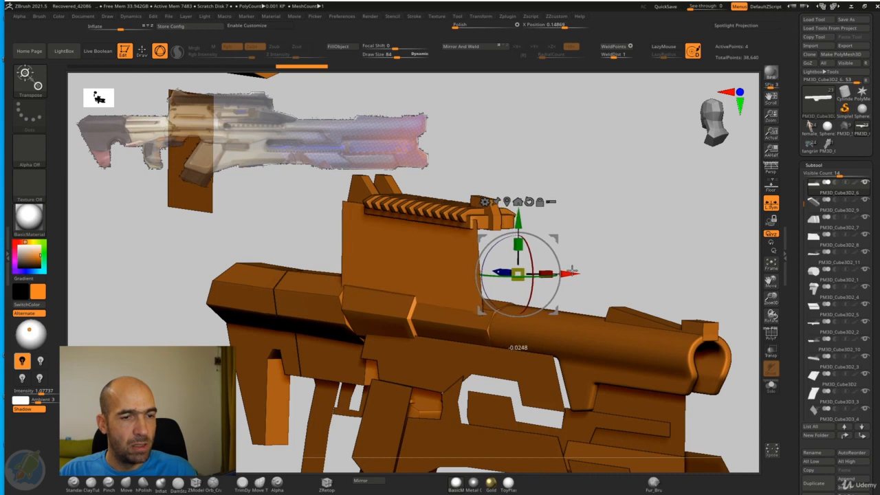
{"action": "left_click_drag", "start_coordinate": [595, 255], "coordinate": [520, 262], "text": "shift"}
{"action": "left_click", "coordinate": [507, 201]}
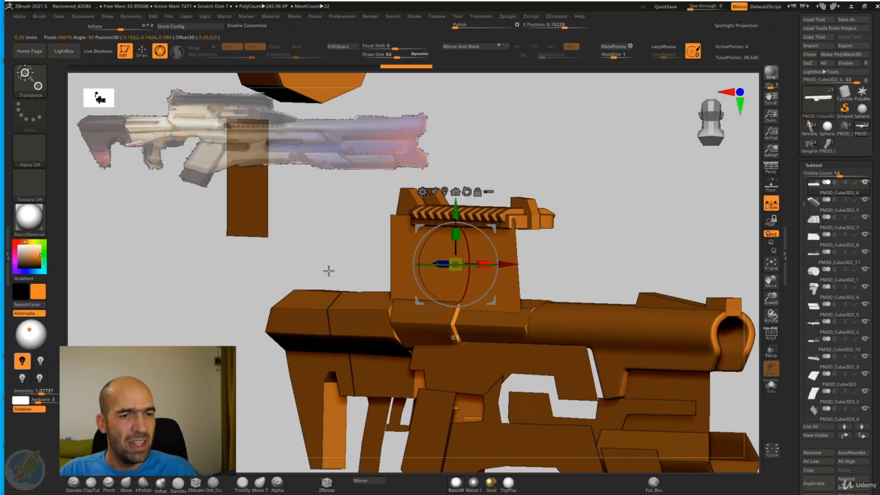
{"action": "key", "text": "q"}
{"action": "mouse_move", "coordinate": [650, 230]}
{"action": "left_mouse_down"}
{"action": "mouse_move", "coordinate": [622, 241]}
{"action": "mouse_move", "coordinate": [642, 279]}
{"action": "mouse_move", "coordinate": [569, 294]}
{"action": "mouse_move", "coordinate": [284, 448]}
{"action": "left_mouse_up"}
{"action": "key", "text": "w"}
Step: Extrude all polygons of the rail panel with ZModeler to form a solid block and flip its normals
{"action": "left_click", "coordinate": [196, 484]}
{"action": "mouse_move", "coordinate": [321, 344]}
{"action": "left_mouse_down"}
{"action": "mouse_move", "coordinate": [472, 285]}
{"action": "mouse_move", "coordinate": [626, 270]}
{"action": "mouse_move", "coordinate": [598, 274]}
{"action": "left_mouse_up"}
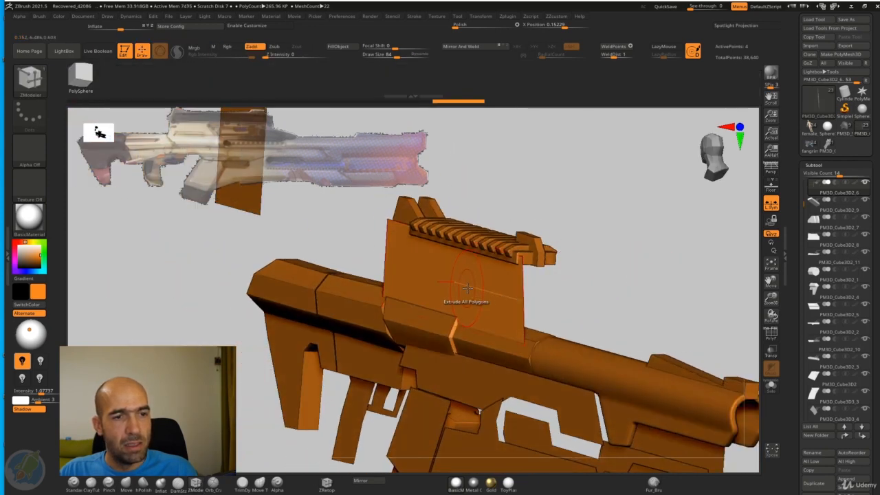
{"action": "left_click_drag", "start_coordinate": [467, 287], "coordinate": [500, 285]}
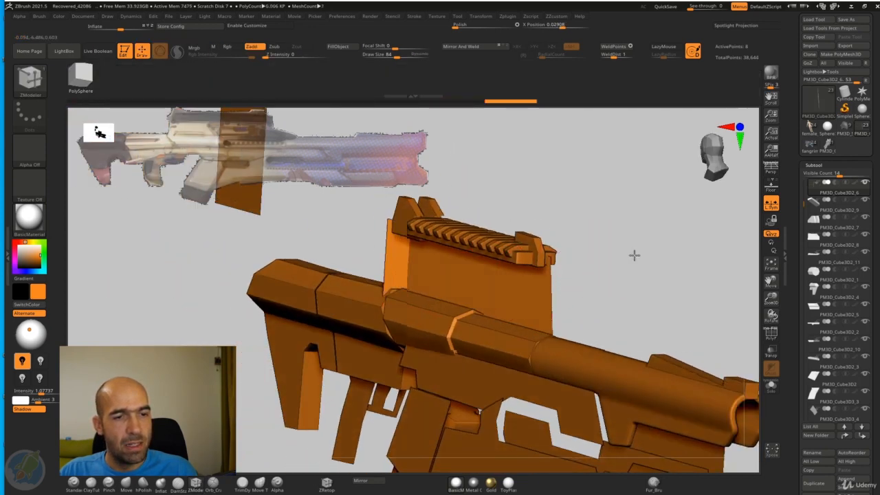
{"action": "left_click_drag", "start_coordinate": [635, 255], "coordinate": [637, 249]}
{"action": "key", "text": "ctrl+1"}
{"action": "left_click", "coordinate": [589, 446]}
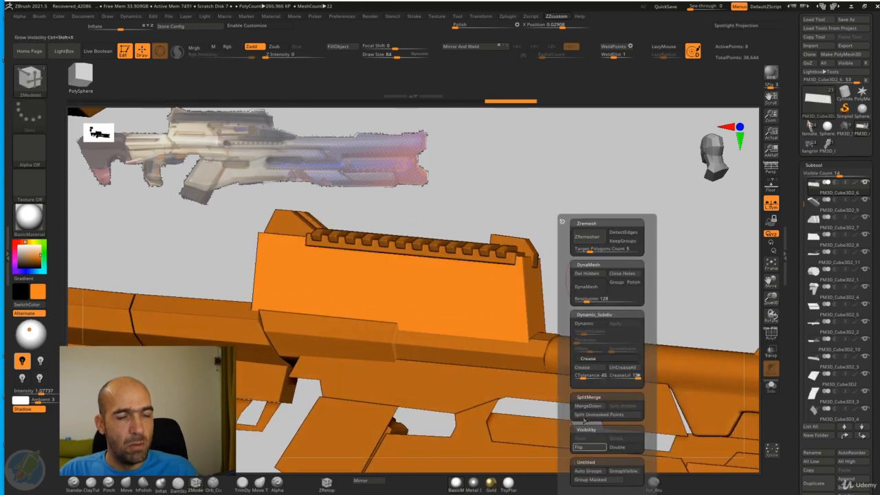
Step: Mask one side of the rail block in the front view and move its opposite side outward to widen it
{"action": "left_click_drag", "start_coordinate": [522, 215], "coordinate": [598, 195]}
{"action": "left_click_drag", "start_coordinate": [454, 210], "coordinate": [513, 378], "text": "ctrl+alt+shift"}
{"action": "mouse_move", "coordinate": [641, 311]}
{"action": "left_mouse_down"}
{"action": "mouse_move", "coordinate": [577, 246]}
{"action": "mouse_move", "coordinate": [606, 240]}
{"action": "left_mouse_up"}
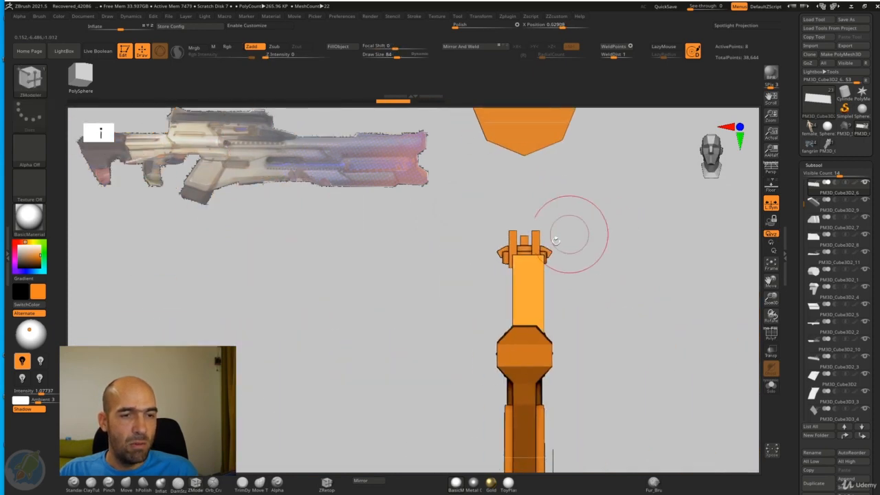
{"action": "left_click_drag", "start_coordinate": [475, 221], "coordinate": [525, 379], "text": "ctrl"}
{"action": "key", "text": "w"}
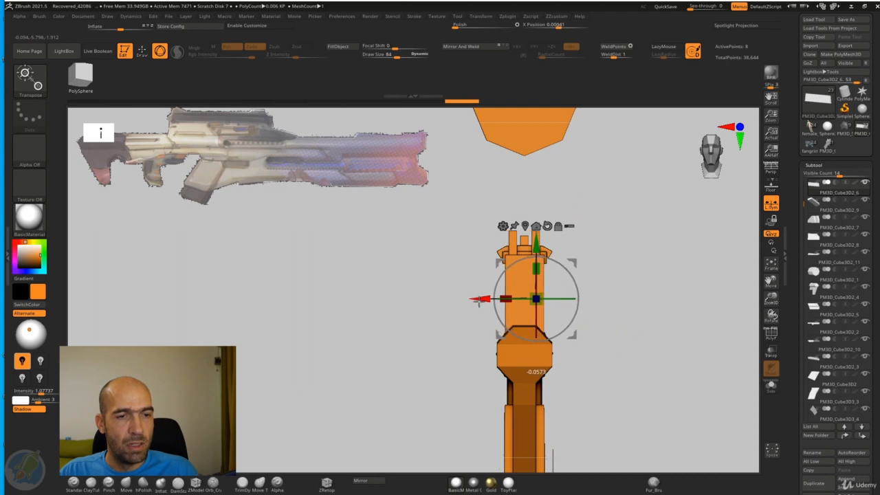
Step: Center the rail block across the rifle by setting its X Position to 0
{"action": "key", "text": "q"}
{"action": "mouse_move", "coordinate": [623, 263]}
{"action": "left_mouse_down", "text": "ctrl"}
{"action": "mouse_move", "coordinate": [627, 271]}
{"action": "mouse_move", "coordinate": [609, 278]}
{"action": "left_mouse_up", "text": "ctrl"}
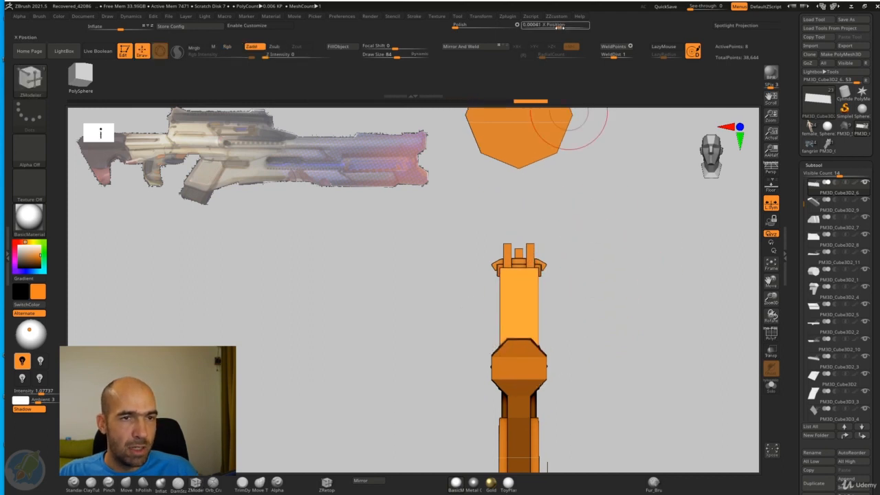
{"action": "left_click_drag", "start_coordinate": [559, 27], "coordinate": [557, 46]}
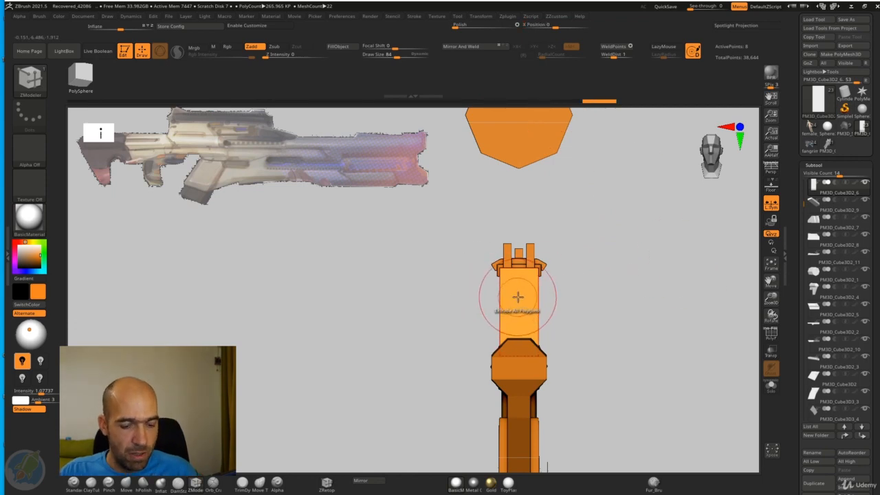
Step: Select the small sight piece at the front end of the rail for shaping with the Move brush
{"action": "mouse_move", "coordinate": [622, 274]}
{"action": "left_mouse_down"}
{"action": "mouse_move", "coordinate": [674, 278]}
{"action": "mouse_move", "coordinate": [668, 238]}
{"action": "mouse_move", "coordinate": [632, 222]}
{"action": "mouse_move", "coordinate": [624, 238]}
{"action": "mouse_move", "coordinate": [615, 230]}
{"action": "mouse_move", "coordinate": [673, 244]}
{"action": "mouse_move", "coordinate": [606, 252]}
{"action": "mouse_move", "coordinate": [620, 237]}
{"action": "mouse_move", "coordinate": [586, 277]}
{"action": "mouse_move", "coordinate": [647, 271]}
{"action": "left_mouse_up"}
{"action": "left_click", "coordinate": [636, 265], "text": "alt"}
{"action": "key", "text": "w"}
{"action": "key", "text": "q"}
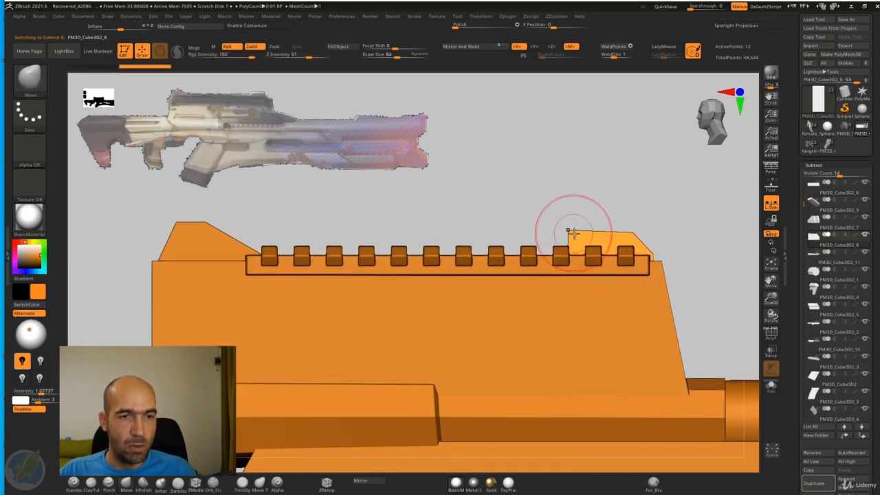
{"action": "mouse_move", "coordinate": [621, 193]}
{"action": "left_mouse_down", "text": "alt"}
{"action": "mouse_move", "coordinate": [619, 207]}
{"action": "mouse_move", "coordinate": [557, 189]}
{"action": "mouse_move", "coordinate": [611, 201]}
{"action": "left_mouse_up", "text": "alt"}
{"action": "mouse_move", "coordinate": [681, 229]}
{"action": "left_mouse_down", "text": "alt"}
{"action": "mouse_move", "coordinate": [648, 215]}
{"action": "mouse_move", "coordinate": [688, 233]}
{"action": "left_mouse_up", "text": "alt"}
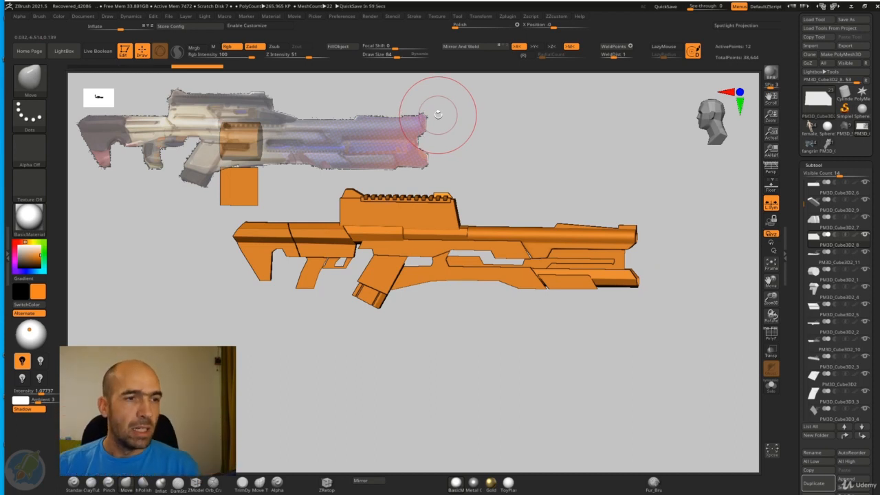
Step: Select the receiver section beneath the rail block and scale it up slightly
{"action": "left_click_drag", "start_coordinate": [554, 189], "coordinate": [512, 261], "text": "alt"}
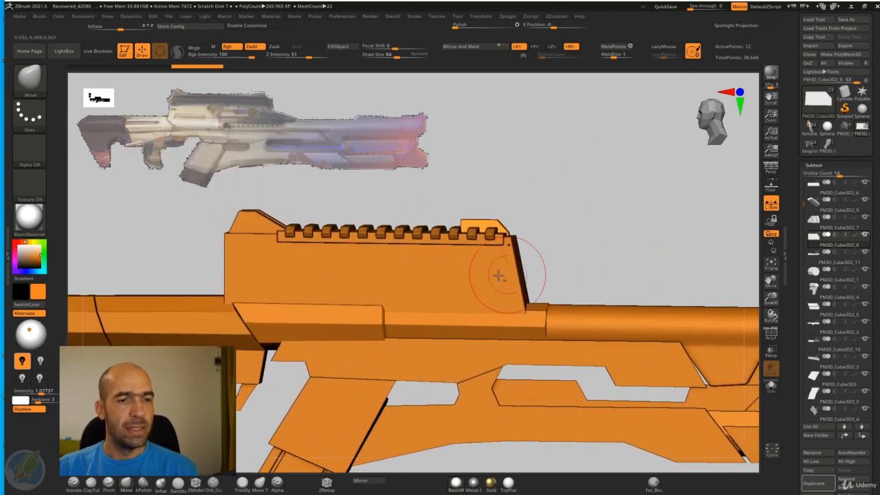
{"action": "left_click", "coordinate": [494, 279], "text": "alt"}
{"action": "left_click_drag", "start_coordinate": [573, 239], "coordinate": [554, 253]}
{"action": "left_click_drag", "start_coordinate": [576, 247], "coordinate": [528, 263]}
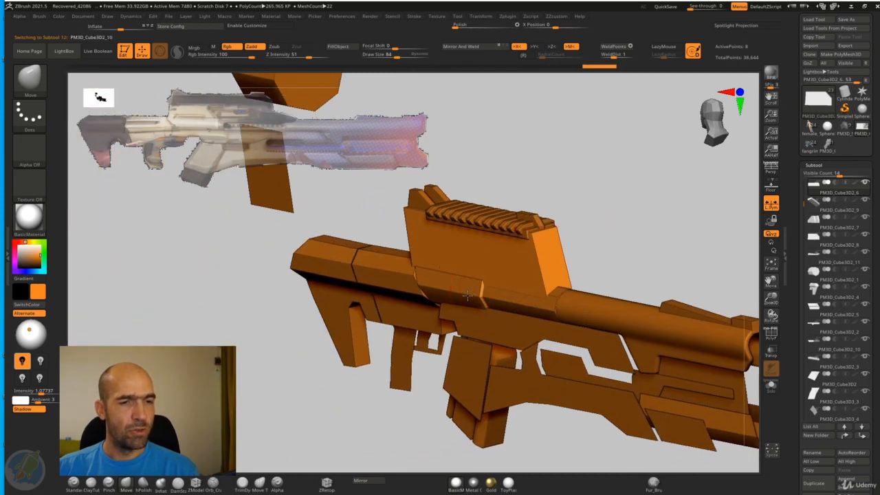
{"action": "left_click", "coordinate": [468, 296], "text": "alt"}
{"action": "left_click_drag", "start_coordinate": [614, 242], "coordinate": [668, 233], "text": "alt"}
{"action": "key", "text": "w"}
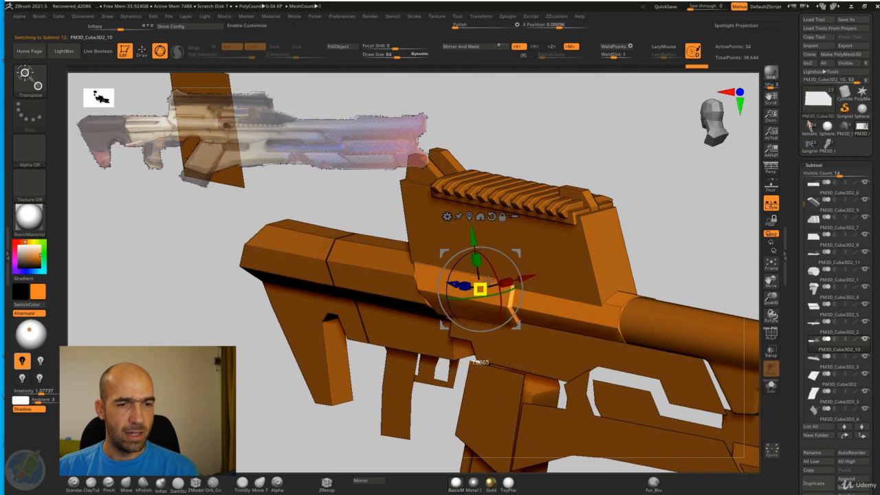
{"action": "mouse_move", "coordinate": [490, 276]}
{"action": "left_mouse_down"}
{"action": "mouse_move", "coordinate": [691, 203]}
{"action": "mouse_move", "coordinate": [648, 225]}
{"action": "mouse_move", "coordinate": [623, 224]}
{"action": "mouse_move", "coordinate": [650, 218]}
{"action": "mouse_move", "coordinate": [654, 232]}
{"action": "mouse_move", "coordinate": [515, 281]}
{"action": "mouse_move", "coordinate": [613, 248]}
{"action": "mouse_move", "coordinate": [459, 317]}
{"action": "mouse_move", "coordinate": [651, 234]}
{"action": "mouse_move", "coordinate": [656, 221]}
{"action": "mouse_move", "coordinate": [653, 255]}
{"action": "mouse_move", "coordinate": [589, 217]}
{"action": "mouse_move", "coordinate": [552, 242]}
{"action": "mouse_move", "coordinate": [546, 227]}
{"action": "mouse_move", "coordinate": [611, 245]}
{"action": "mouse_move", "coordinate": [610, 261]}
{"action": "mouse_move", "coordinate": [593, 244]}
{"action": "mouse_move", "coordinate": [592, 275]}
{"action": "mouse_move", "coordinate": [621, 250]}
{"action": "mouse_move", "coordinate": [625, 256]}
{"action": "mouse_move", "coordinate": [629, 218]}
{"action": "mouse_move", "coordinate": [581, 341]}
{"action": "mouse_move", "coordinate": [594, 337]}
{"action": "left_mouse_up"}
Step: Try to scale the front barrel section up in the front view and undo the change
{"action": "key", "text": "q"}
{"action": "left_click", "coordinate": [513, 302], "text": "alt"}
{"action": "key", "text": "w"}
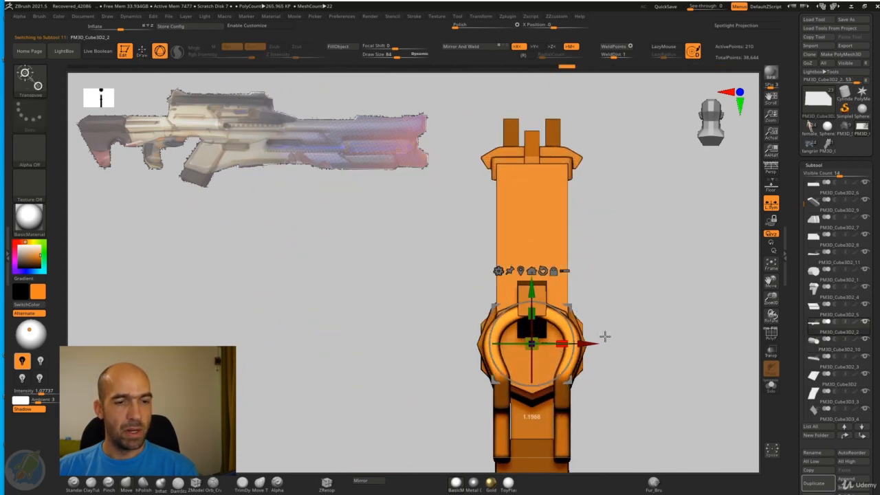
{"action": "key", "text": "ctrl+z"}
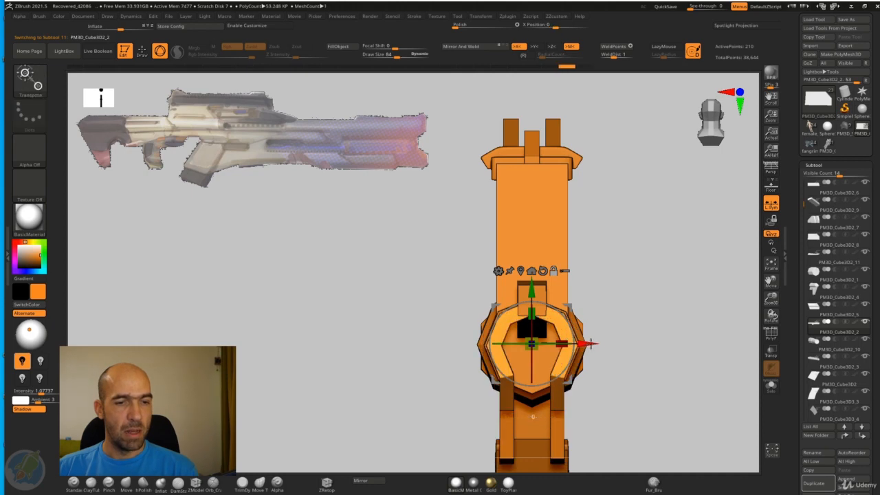
Step: Inspect how the low-poly barrel and the receiver fit together from several angles
{"action": "mouse_move", "coordinate": [611, 344]}
{"action": "left_mouse_down"}
{"action": "mouse_move", "coordinate": [649, 314]}
{"action": "mouse_move", "coordinate": [674, 328]}
{"action": "mouse_move", "coordinate": [601, 293]}
{"action": "mouse_move", "coordinate": [614, 319]}
{"action": "mouse_move", "coordinate": [468, 157]}
{"action": "left_mouse_up"}
{"action": "key", "text": "q"}
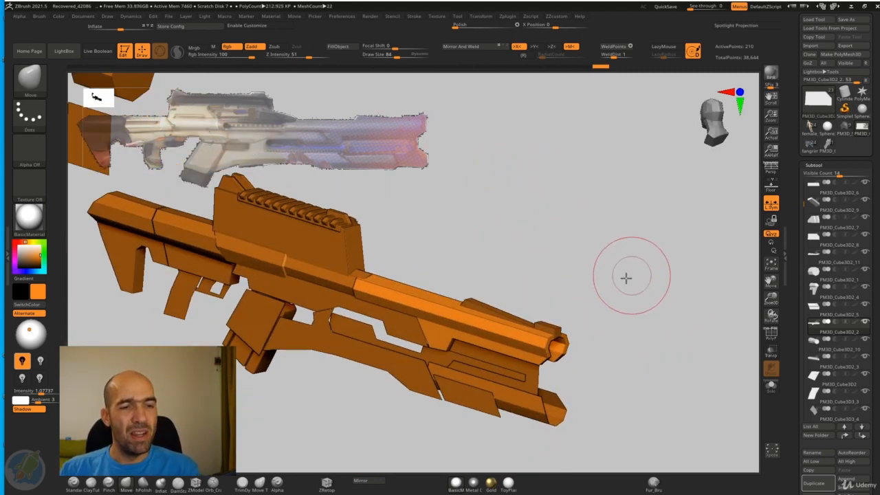
{"action": "mouse_move", "coordinate": [625, 277]}
{"action": "left_mouse_down"}
{"action": "mouse_move", "coordinate": [611, 282]}
{"action": "mouse_move", "coordinate": [609, 270]}
{"action": "left_mouse_up"}
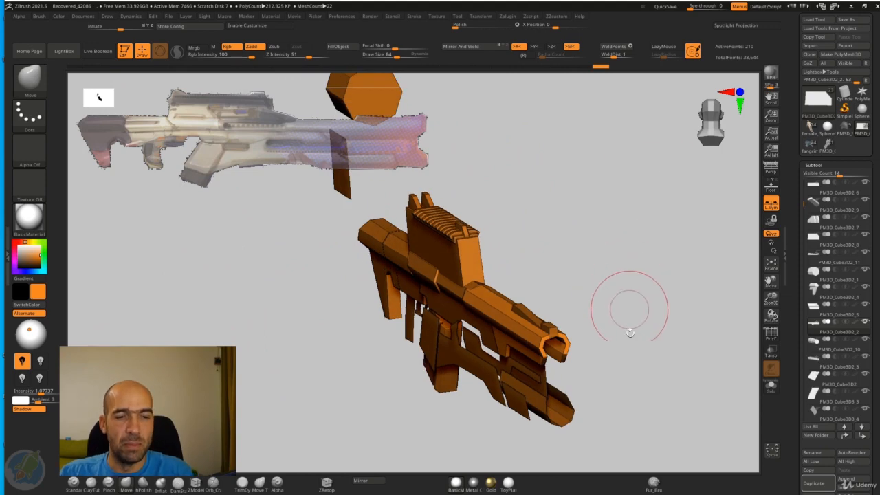
{"action": "mouse_move", "coordinate": [629, 305]}
{"action": "left_mouse_down"}
{"action": "mouse_move", "coordinate": [621, 300]}
{"action": "mouse_move", "coordinate": [662, 288]}
{"action": "mouse_move", "coordinate": [626, 309]}
{"action": "mouse_move", "coordinate": [643, 312]}
{"action": "mouse_move", "coordinate": [626, 315]}
{"action": "mouse_move", "coordinate": [619, 358]}
{"action": "mouse_move", "coordinate": [442, 397]}
{"action": "mouse_move", "coordinate": [546, 424]}
{"action": "mouse_move", "coordinate": [501, 244]}
{"action": "left_mouse_up"}
{"action": "left_click_drag", "start_coordinate": [475, 183], "coordinate": [651, 230], "text": "shift"}
Step: Mask the front barrel section except for its rear end and move that end slightly forward in the side view
{"action": "left_click", "coordinate": [449, 294], "text": "alt"}
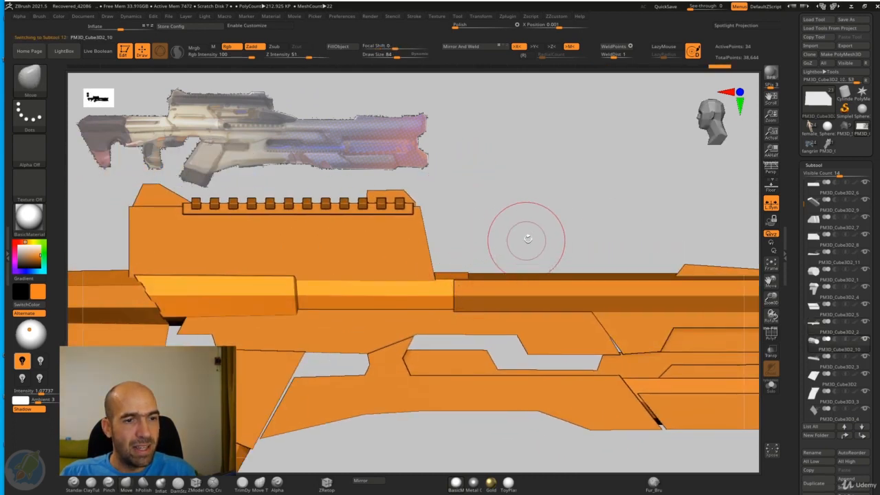
{"action": "mouse_move", "coordinate": [526, 239]}
{"action": "left_mouse_down", "text": "alt"}
{"action": "mouse_move", "coordinate": [536, 238]}
{"action": "mouse_move", "coordinate": [523, 227]}
{"action": "left_mouse_up", "text": "alt"}
{"action": "left_click", "coordinate": [523, 278], "text": "alt"}
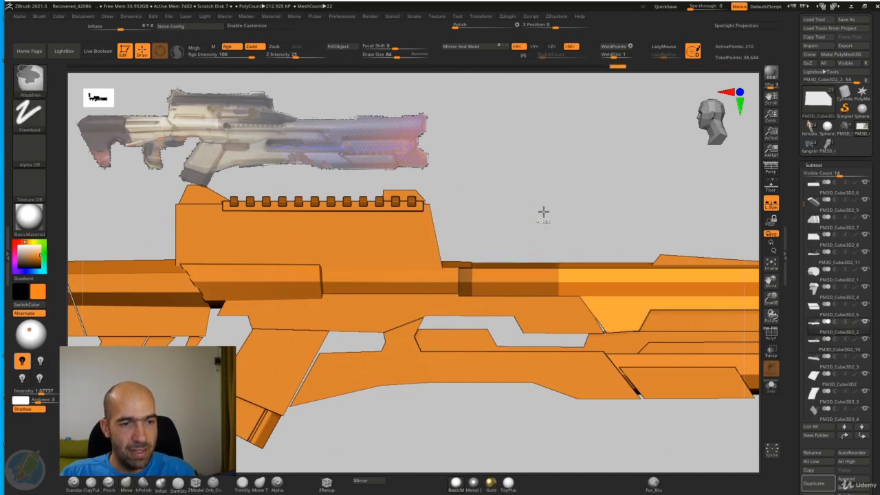
{"action": "left_click", "coordinate": [509, 295], "text": "alt"}
{"action": "key", "text": "w"}
{"action": "left_click_drag", "start_coordinate": [600, 225], "coordinate": [439, 242], "text": "alt"}
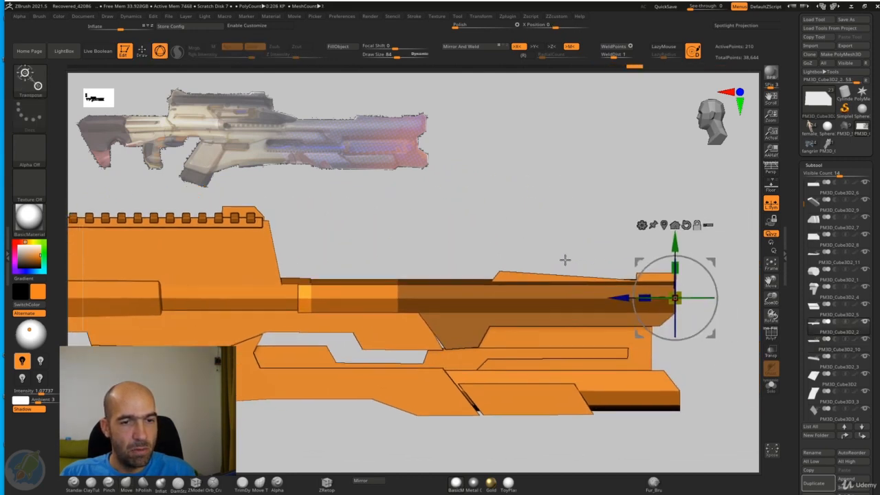
{"action": "left_click_drag", "start_coordinate": [618, 300], "coordinate": [264, 297]}
{"action": "left_click_drag", "start_coordinate": [433, 229], "coordinate": [534, 200], "text": "alt"}
{"action": "key", "text": "q"}
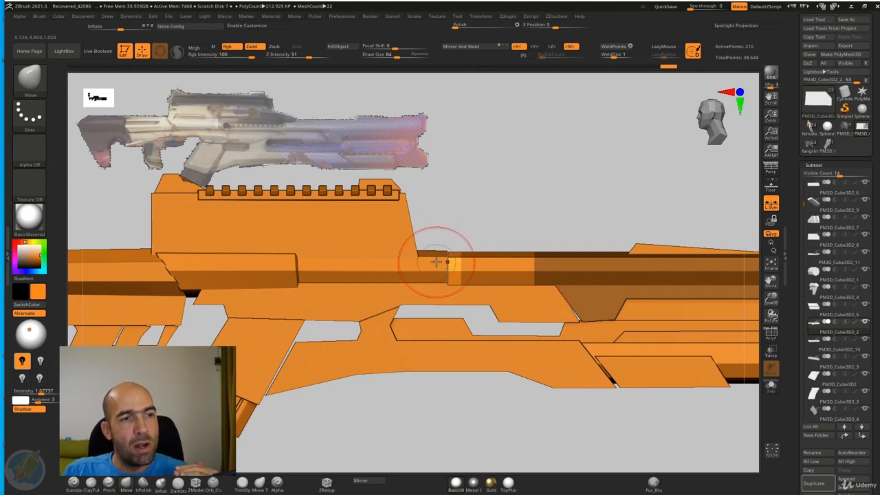
Step: Slant the rear edge of the front barrel section by pulling its lower corner forward with the Move brush at draw size 168
{"action": "mouse_move", "coordinate": [543, 214]}
{"action": "left_mouse_down", "text": "alt"}
{"action": "mouse_move", "coordinate": [557, 201]}
{"action": "mouse_move", "coordinate": [606, 222]}
{"action": "left_mouse_up", "text": "alt"}
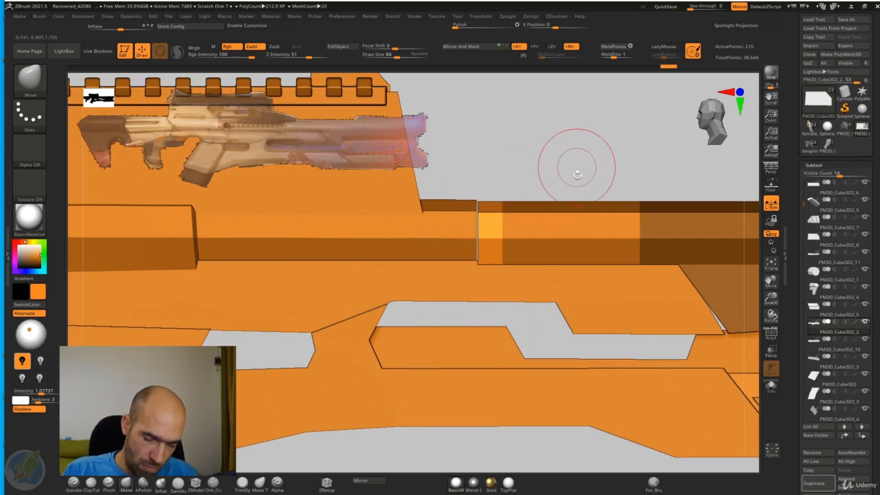
{"action": "key", "text": "bracketright"}
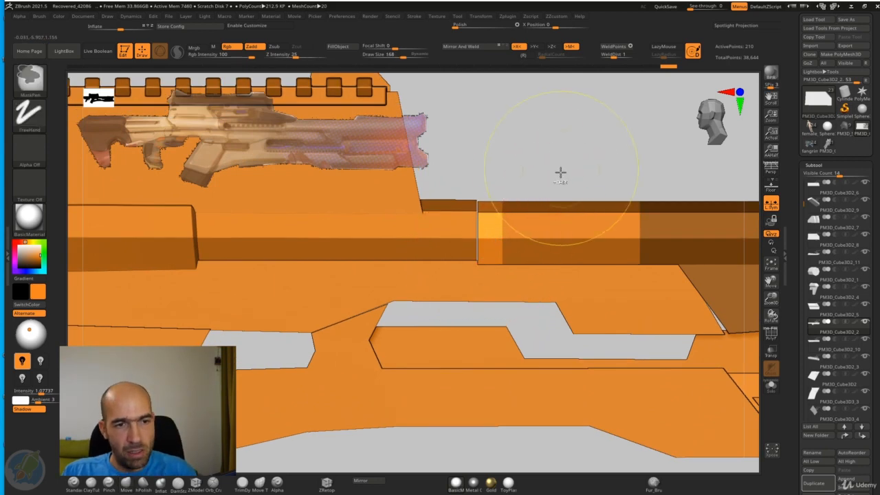
{"action": "left_click_drag", "start_coordinate": [560, 172], "coordinate": [546, 185], "text": "ctrl"}
{"action": "left_click_drag", "start_coordinate": [478, 263], "coordinate": [492, 263]}
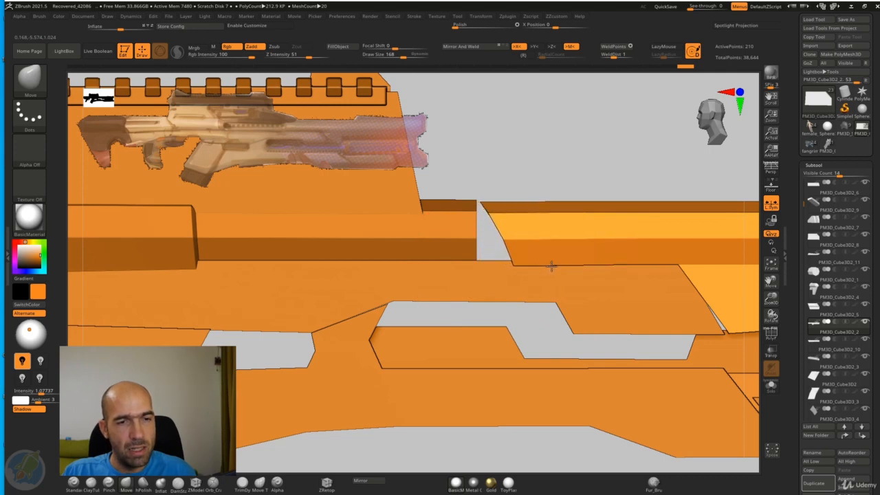
{"action": "left_click_drag", "start_coordinate": [566, 167], "coordinate": [524, 225], "text": "alt"}
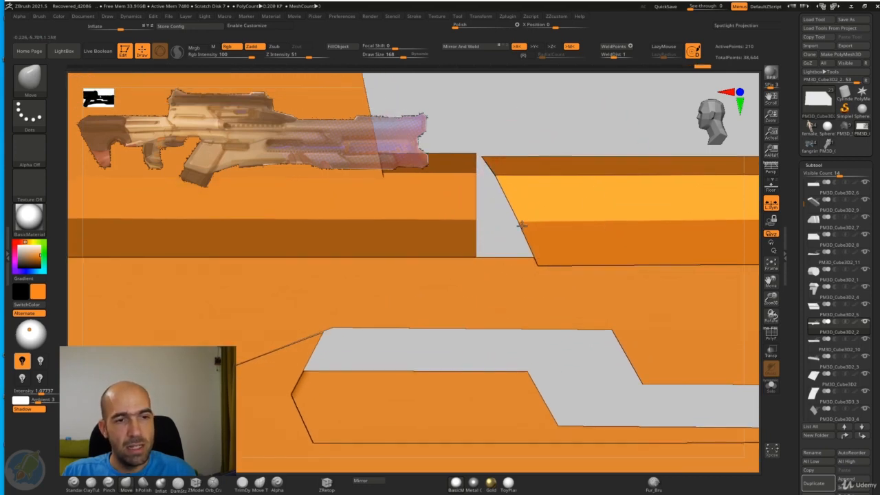
{"action": "mouse_move", "coordinate": [529, 142]}
{"action": "left_mouse_down", "text": "alt"}
{"action": "mouse_move", "coordinate": [513, 110]}
{"action": "mouse_move", "coordinate": [524, 171]}
{"action": "mouse_move", "coordinate": [507, 137]}
{"action": "mouse_move", "coordinate": [605, 148]}
{"action": "mouse_move", "coordinate": [481, 166]}
{"action": "mouse_move", "coordinate": [564, 174]}
{"action": "mouse_move", "coordinate": [474, 233]}
{"action": "left_mouse_up", "text": "alt"}
{"action": "key", "text": "w"}
{"action": "key", "text": "q"}
Step: Select the barrel section behind it and pull its front edge into a slant parallel to the front section's rear edge
{"action": "left_click", "coordinate": [493, 241], "text": "alt"}
{"action": "mouse_move", "coordinate": [552, 141]}
{"action": "left_mouse_down"}
{"action": "mouse_move", "coordinate": [544, 151]}
{"action": "mouse_move", "coordinate": [555, 153]}
{"action": "left_mouse_up"}
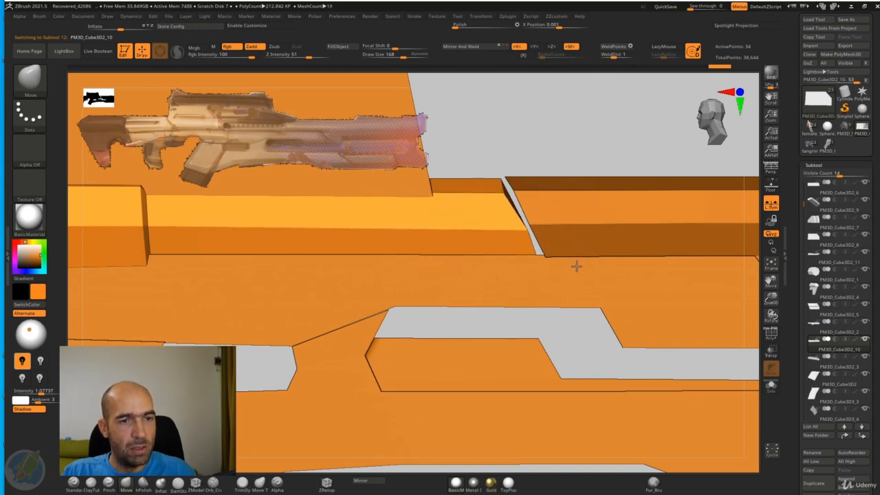
{"action": "left_click_drag", "start_coordinate": [575, 157], "coordinate": [497, 202]}
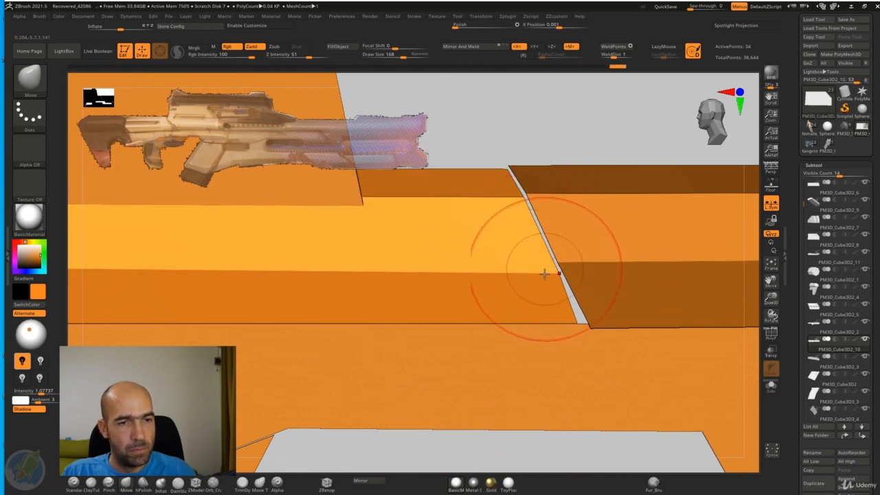
{"action": "left_click_drag", "start_coordinate": [606, 334], "coordinate": [607, 333]}
{"action": "left_click_drag", "start_coordinate": [554, 281], "coordinate": [545, 267]}
Step: Mirror and weld the front barrel section, then isolate it with its polyframe shown in the front view
{"action": "mouse_move", "coordinate": [515, 118]}
{"action": "left_mouse_down"}
{"action": "mouse_move", "coordinate": [581, 173]}
{"action": "mouse_move", "coordinate": [602, 238]}
{"action": "mouse_move", "coordinate": [609, 362]}
{"action": "mouse_move", "coordinate": [533, 319]}
{"action": "mouse_move", "coordinate": [601, 232]}
{"action": "left_mouse_up"}
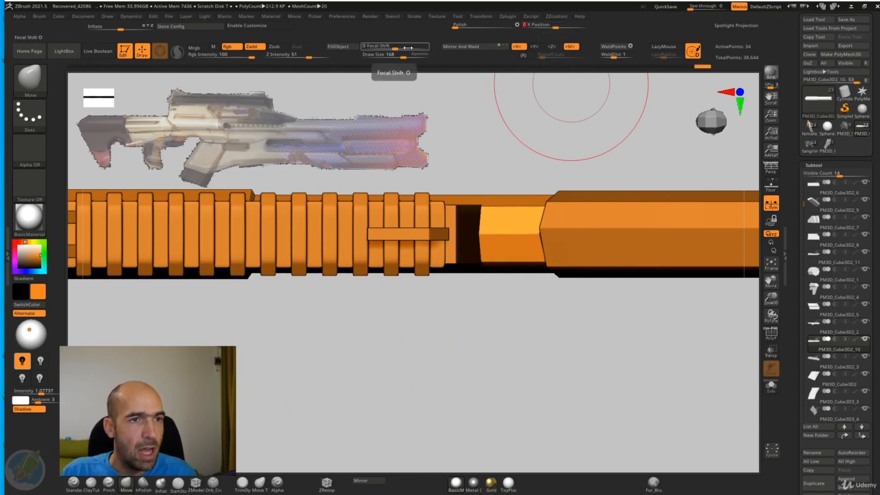
{"action": "left_click", "coordinate": [623, 208], "text": "alt"}
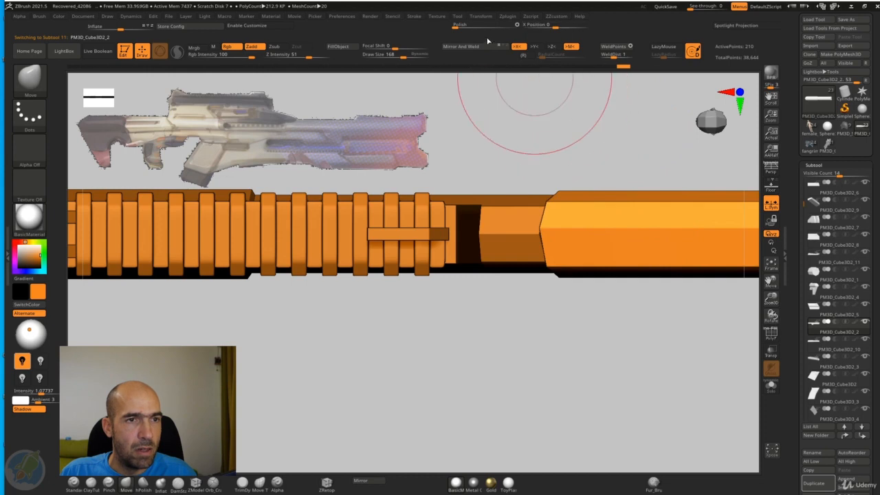
{"action": "left_click", "coordinate": [462, 48]}
{"action": "left_click_drag", "start_coordinate": [632, 147], "coordinate": [680, 218]}
{"action": "left_click", "coordinate": [774, 385]}
{"action": "mouse_move", "coordinate": [694, 373]}
{"action": "left_mouse_down", "text": "shift"}
{"action": "mouse_move", "coordinate": [708, 381]}
{"action": "mouse_move", "coordinate": [695, 345]}
{"action": "mouse_move", "coordinate": [668, 342]}
{"action": "left_mouse_up", "text": "shift"}
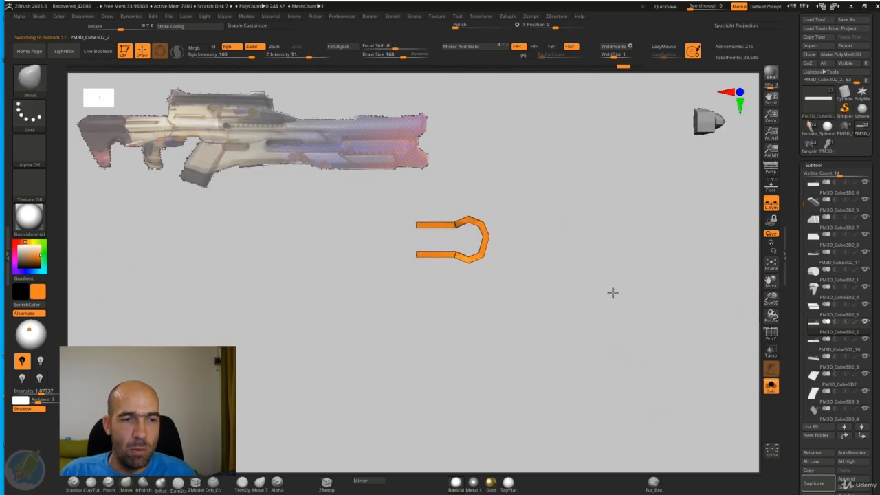
{"action": "mouse_move", "coordinate": [612, 291]}
{"action": "left_mouse_down"}
{"action": "mouse_move", "coordinate": [632, 344]}
{"action": "mouse_move", "coordinate": [632, 384]}
{"action": "mouse_move", "coordinate": [625, 328]}
{"action": "mouse_move", "coordinate": [627, 351]}
{"action": "left_mouse_up"}
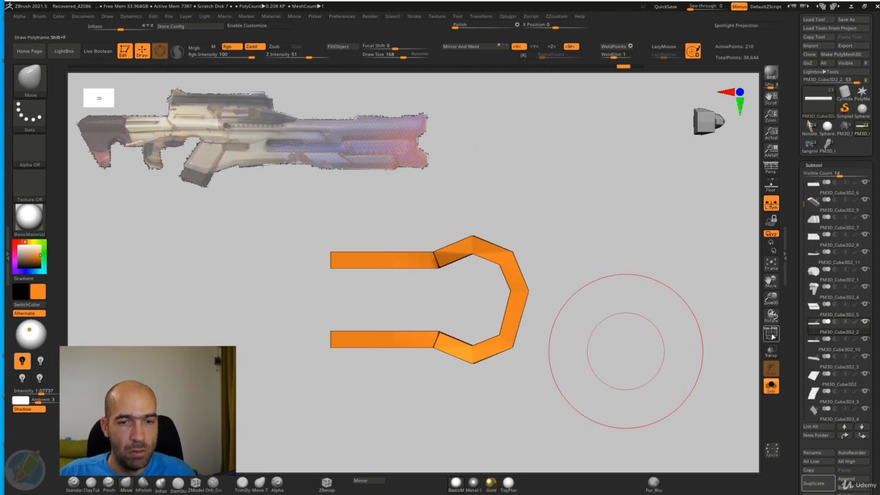
{"action": "left_click_drag", "start_coordinate": [697, 320], "coordinate": [647, 275]}
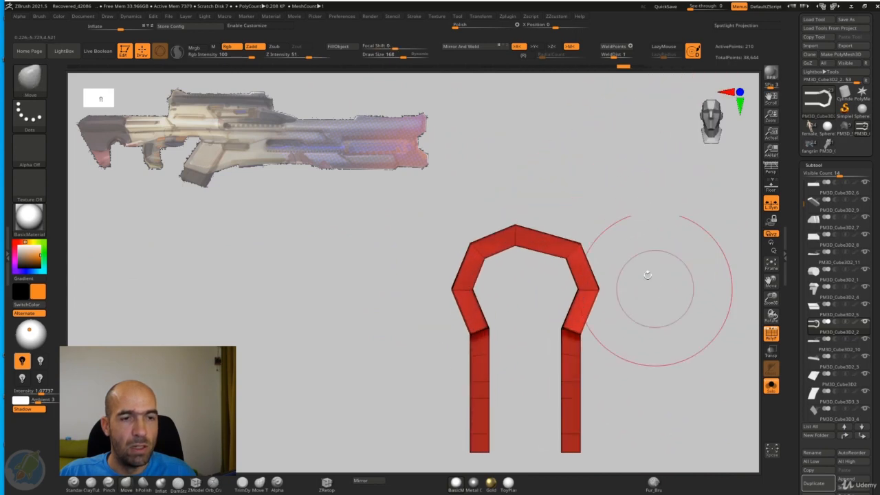
Step: Mask the isolated barrel section except for its top ridge and shift the ridge sideways towards the middle of the profile
{"action": "left_click_drag", "start_coordinate": [537, 198], "coordinate": [509, 268], "text": "ctrl"}
{"action": "left_click", "coordinate": [599, 215], "text": "ctrl"}
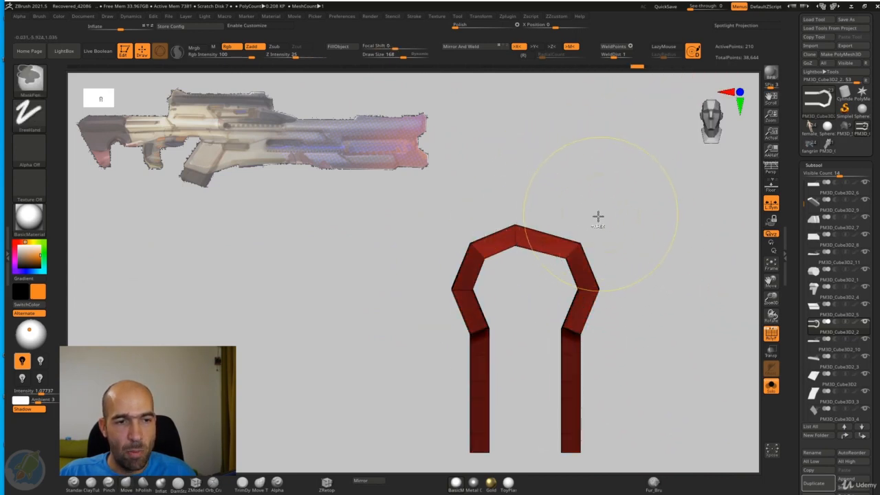
{"action": "key", "text": "w"}
{"action": "left_click_drag", "start_coordinate": [428, 282], "coordinate": [446, 282], "text": "alt"}
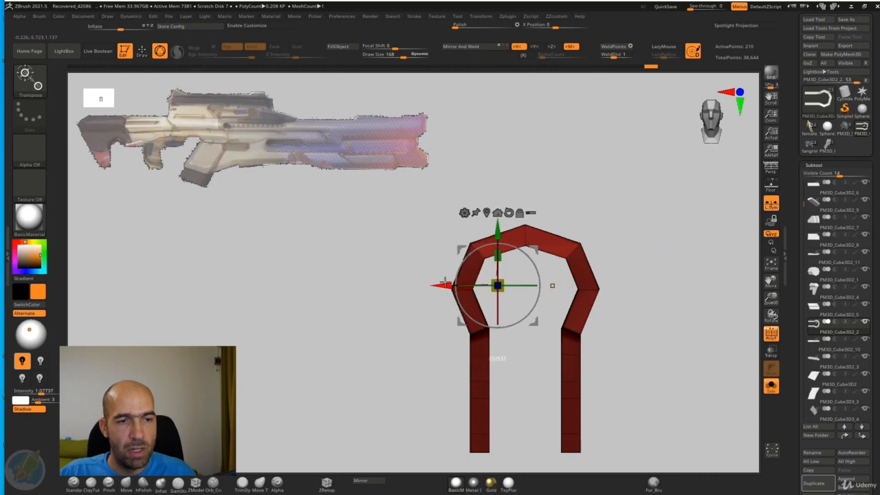
{"action": "key", "text": "q"}
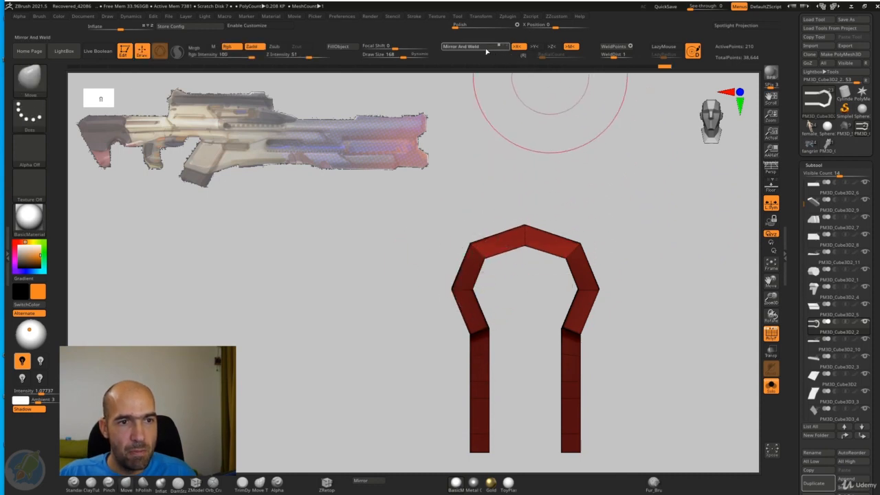
{"action": "key", "text": "w"}
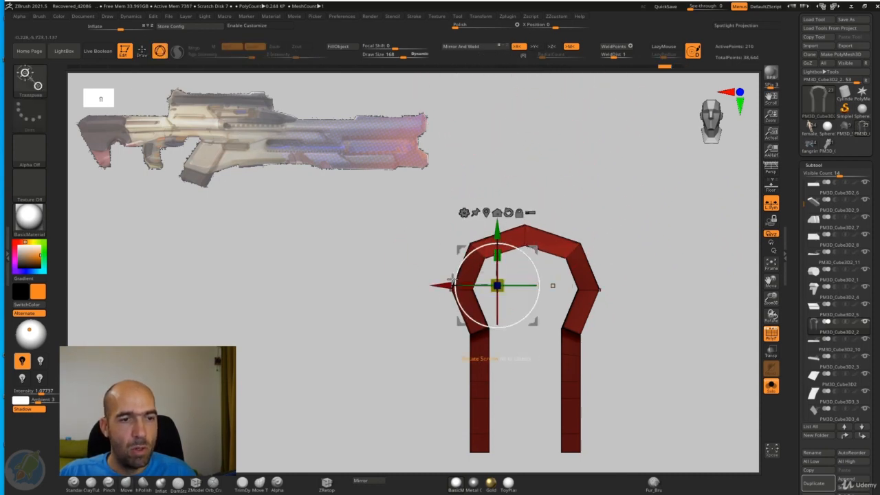
{"action": "left_click_drag", "start_coordinate": [452, 280], "coordinate": [456, 284], "text": "alt"}
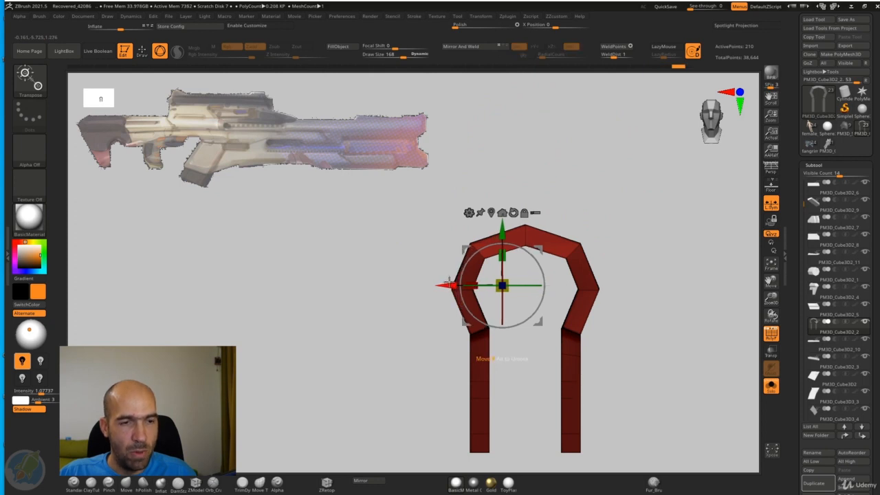
{"action": "key", "text": "q"}
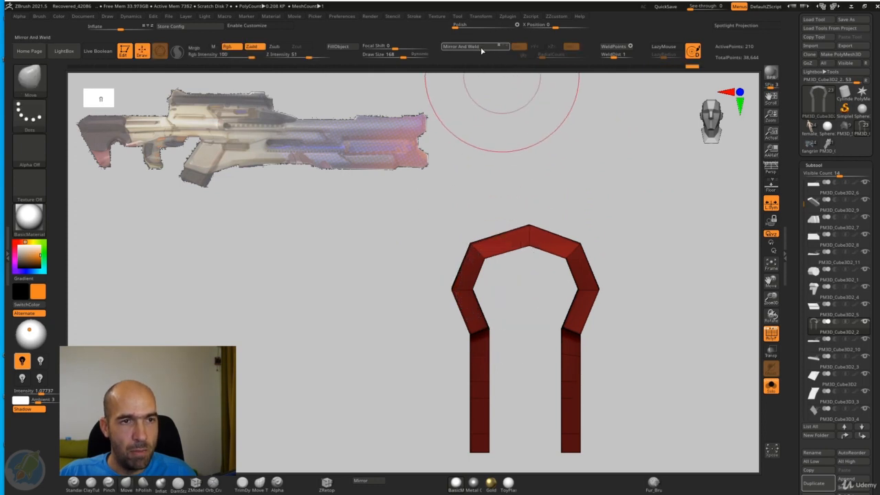
Step: Show all the rifle parts again and turn on the dynamic subdivision preview for the front barrel section
{"action": "left_click_drag", "start_coordinate": [599, 181], "coordinate": [615, 264]}
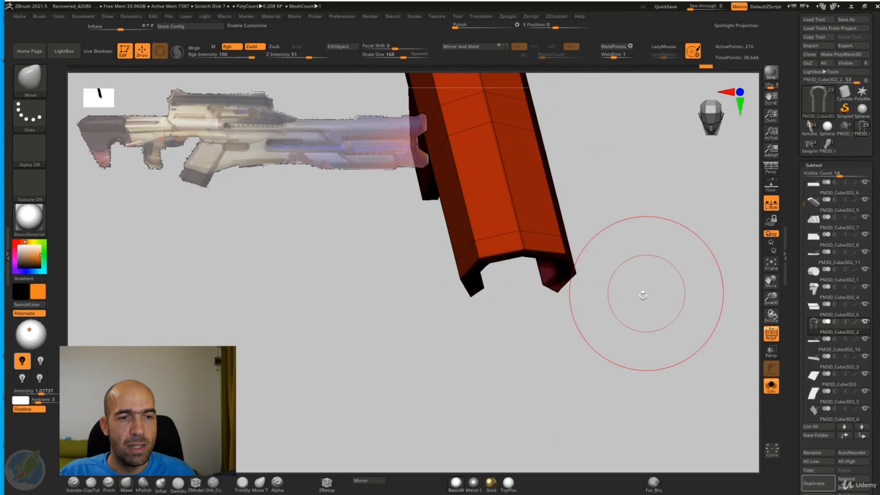
{"action": "left_click", "coordinate": [771, 386]}
{"action": "left_click_drag", "start_coordinate": [701, 285], "coordinate": [592, 254]}
{"action": "key", "text": "d"}
{"action": "left_click_drag", "start_coordinate": [704, 255], "coordinate": [619, 203]}
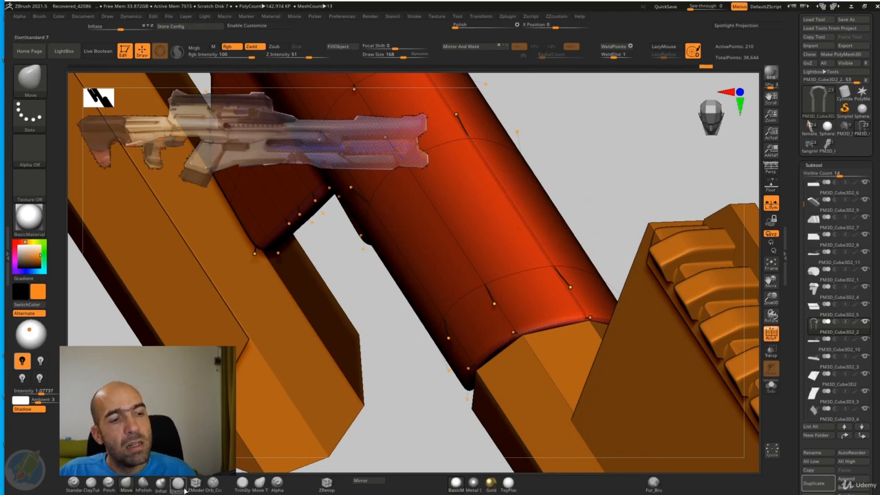
Step: Hide the polyframe and examine the smoothed barrel's edges beside the neighbouring parts from several angles
{"action": "left_click", "coordinate": [194, 485]}
{"action": "key", "text": "space"}
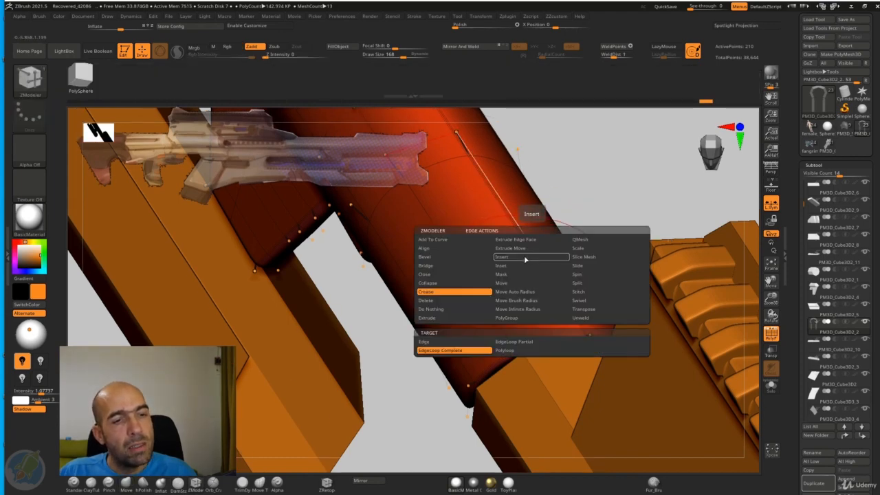
{"action": "left_click_drag", "start_coordinate": [607, 209], "coordinate": [722, 275], "text": "alt"}
{"action": "left_click", "coordinate": [774, 335]}
{"action": "left_click_drag", "start_coordinate": [631, 221], "coordinate": [646, 207], "text": "alt"}
{"action": "left_click_drag", "start_coordinate": [679, 241], "coordinate": [581, 214], "text": "alt"}
{"action": "left_click_drag", "start_coordinate": [596, 177], "coordinate": [530, 217], "text": "ctrl"}
{"action": "mouse_move", "coordinate": [595, 189]}
{"action": "left_mouse_down", "text": "alt"}
{"action": "mouse_move", "coordinate": [557, 140]}
{"action": "mouse_move", "coordinate": [585, 159]}
{"action": "left_mouse_up", "text": "alt"}
{"action": "mouse_move", "coordinate": [585, 159]}
{"action": "left_mouse_down", "text": "alt"}
{"action": "mouse_move", "coordinate": [505, 147]}
{"action": "mouse_move", "coordinate": [533, 177]}
{"action": "left_mouse_up", "text": "alt"}
Step: Select the receiver plate below the barrel and extend its slanted front end with the Move brush to meet the barrel
{"action": "key", "text": "b"}
{"action": "key", "text": "m"}
{"action": "key", "text": "v"}
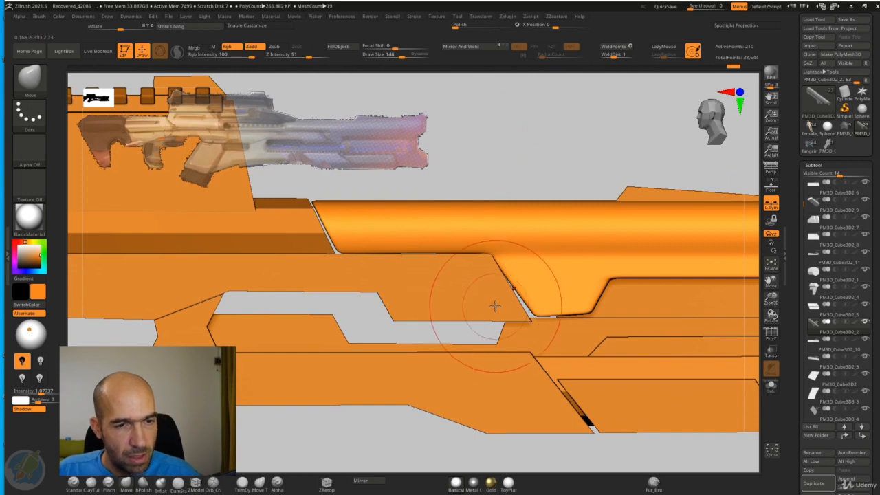
{"action": "left_click", "coordinate": [521, 315], "text": "alt"}
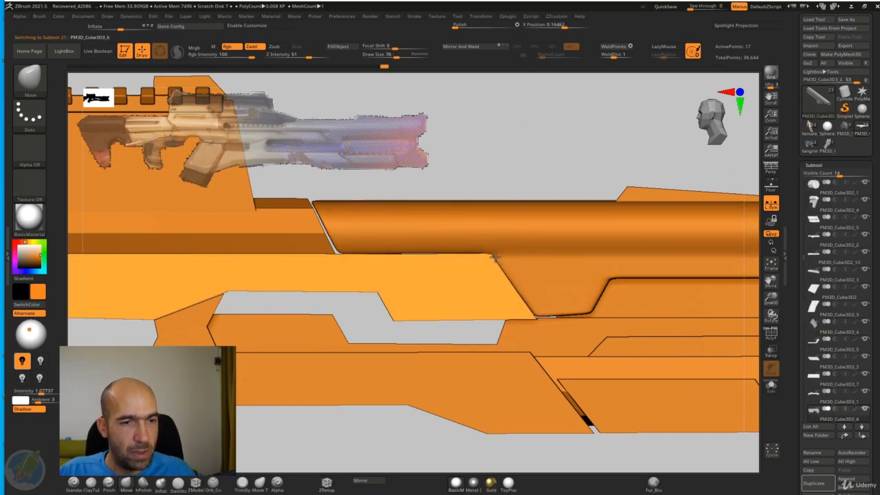
{"action": "left_click_drag", "start_coordinate": [501, 178], "coordinate": [567, 279], "text": "alt"}
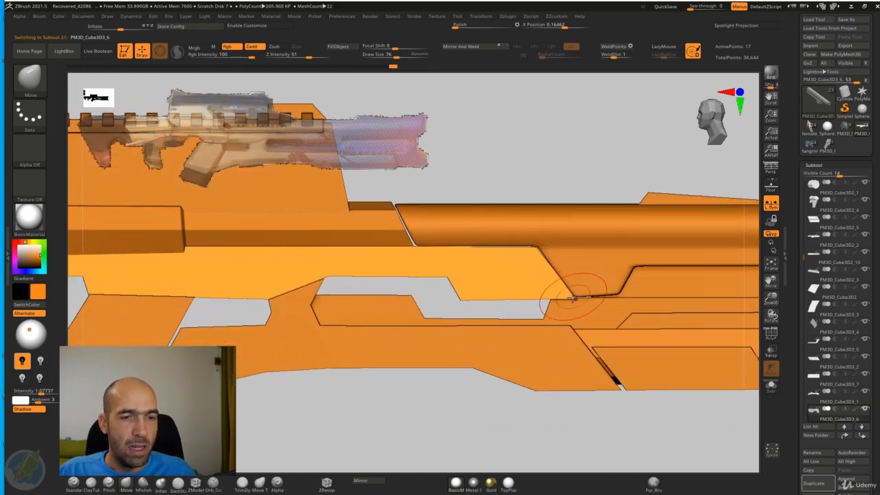
Step: Select the thin inset strip beneath the barrel and thicken it with the ZModeler Extrude All Polygons action
{"action": "key", "text": "f"}
{"action": "left_click_drag", "start_coordinate": [541, 151], "coordinate": [600, 171]}
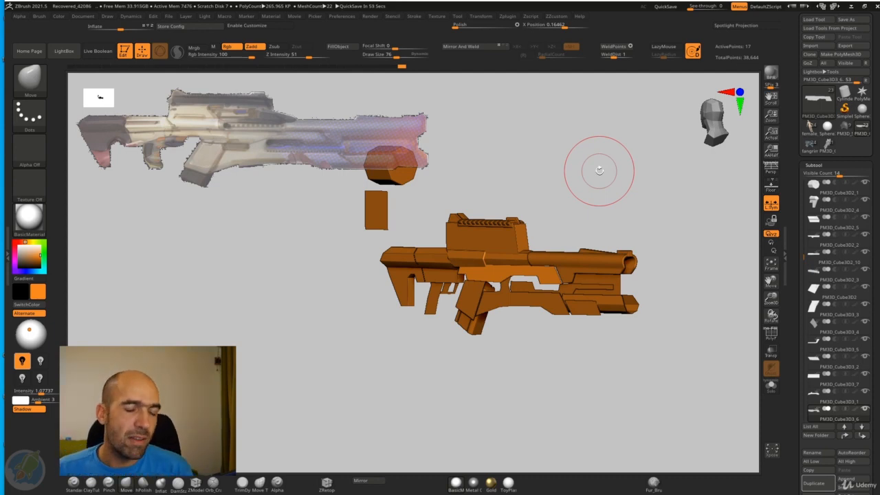
{"action": "left_click_drag", "start_coordinate": [599, 201], "coordinate": [674, 238]}
{"action": "left_click_drag", "start_coordinate": [723, 268], "coordinate": [532, 390]}
{"action": "left_click", "coordinate": [527, 252], "text": "alt"}
{"action": "mouse_move", "coordinate": [397, 375]}
{"action": "left_mouse_down", "text": "alt"}
{"action": "mouse_move", "coordinate": [327, 391]}
{"action": "mouse_move", "coordinate": [268, 424]}
{"action": "left_mouse_up", "text": "alt"}
{"action": "left_click", "coordinate": [196, 484]}
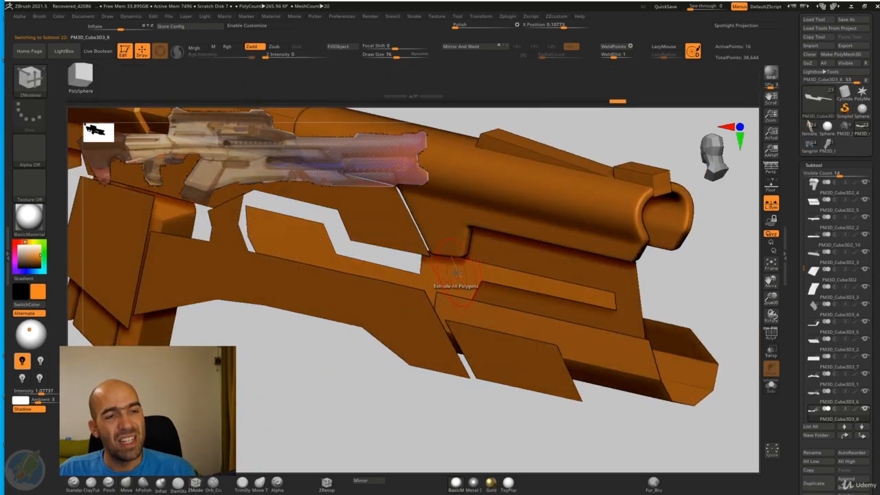
{"action": "key", "text": "space"}
{"action": "left_click", "coordinate": [458, 280]}
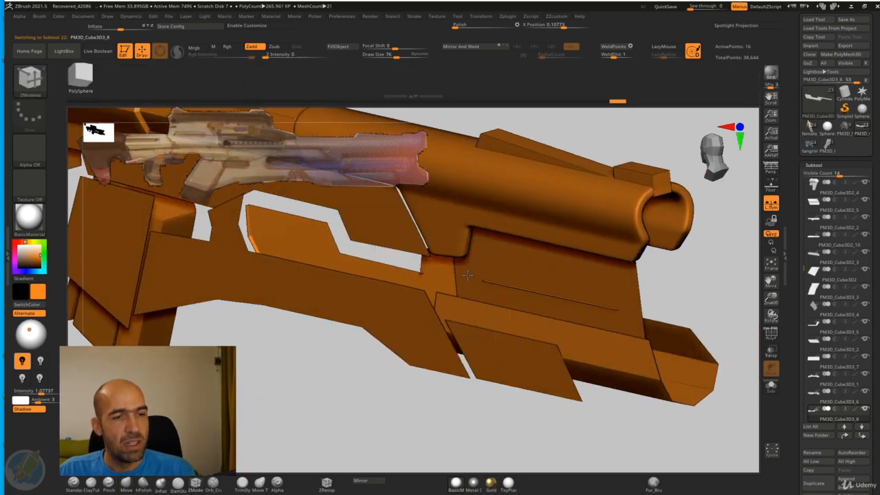
{"action": "left_click_drag", "start_coordinate": [471, 274], "coordinate": [500, 265]}
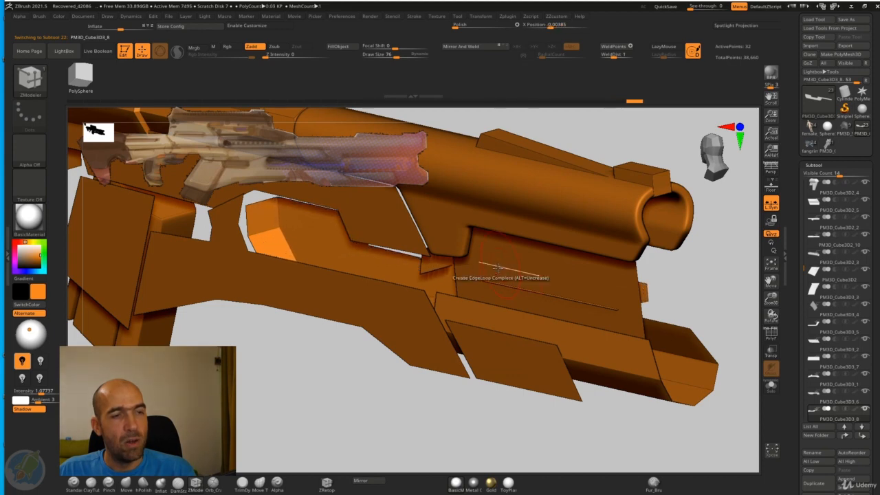
Step: Centre the extruded strip on the rifle by setting its X Position to 0
{"action": "key", "text": "ctrl+1"}
{"action": "left_click", "coordinate": [464, 447]}
{"action": "left_click_drag", "start_coordinate": [589, 454], "coordinate": [575, 433]}
{"action": "left_click_drag", "start_coordinate": [599, 352], "coordinate": [595, 266], "text": "alt"}
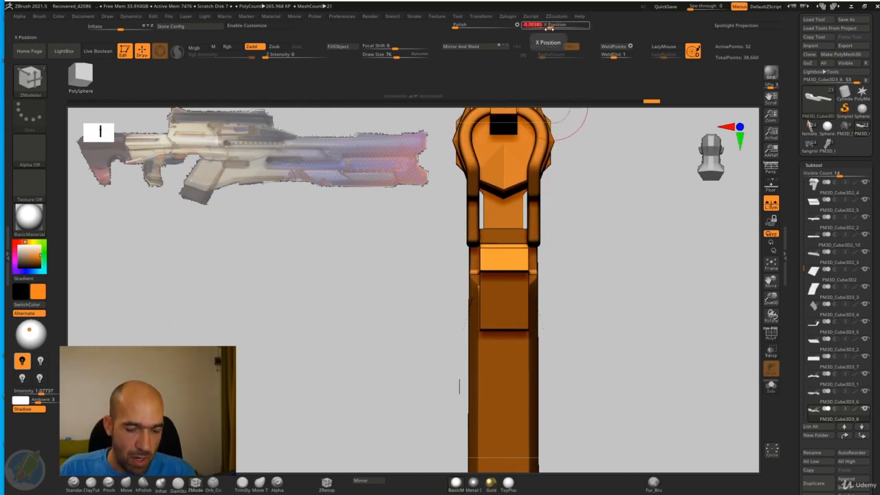
{"action": "key", "text": "Return"}
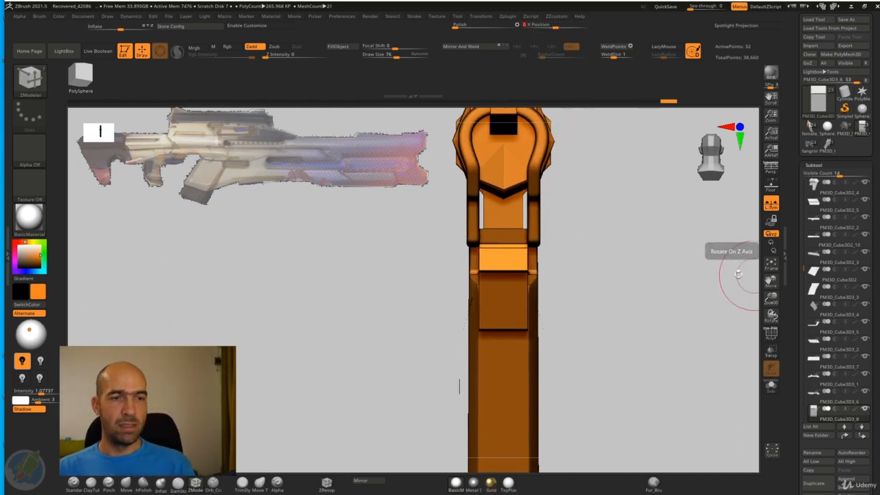
{"action": "left_click_drag", "start_coordinate": [737, 275], "coordinate": [681, 295]}
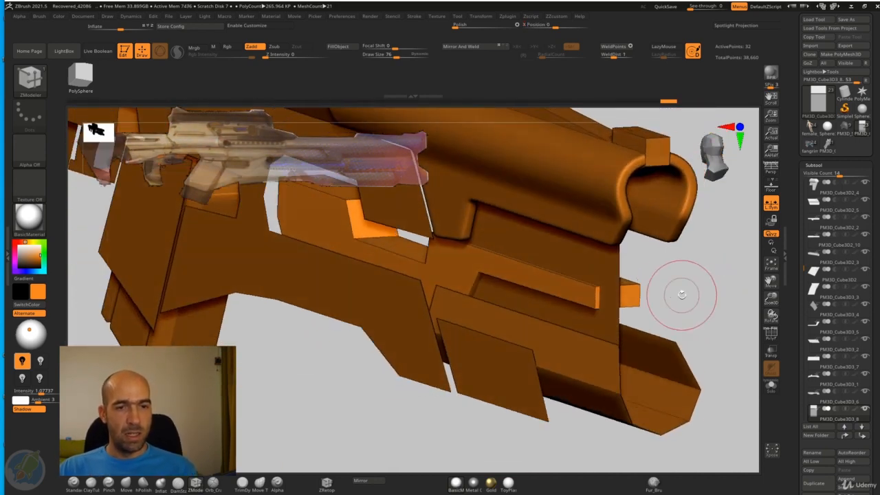
Step: Select the flat panel behind the inset strip under the barrel and thicken it with the ZModeler Extrude All Polygons action
{"action": "left_click", "coordinate": [604, 273], "text": "alt"}
{"action": "left_click_drag", "start_coordinate": [701, 264], "coordinate": [679, 259], "text": "alt"}
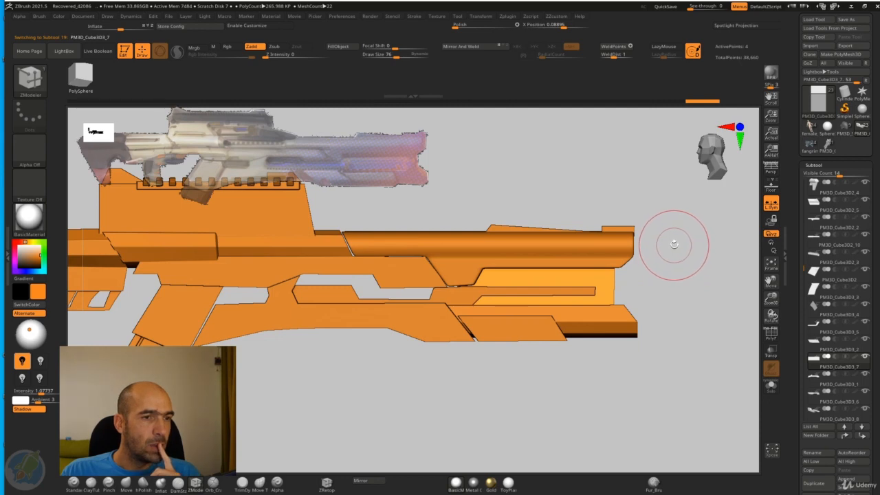
{"action": "left_click_drag", "start_coordinate": [677, 240], "coordinate": [674, 282]}
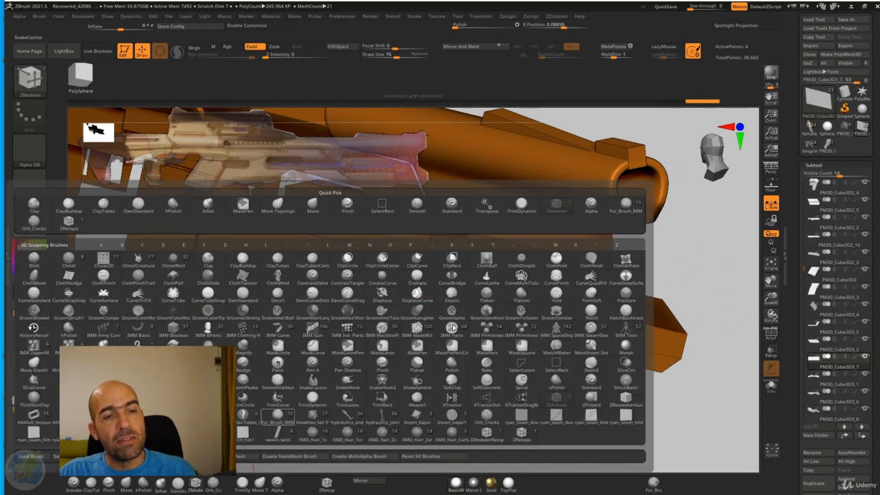
{"action": "left_click", "coordinate": [198, 484]}
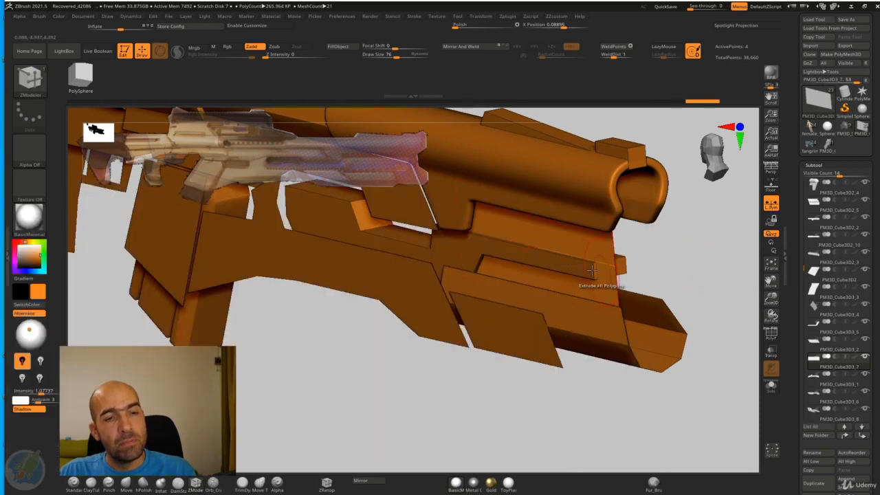
{"action": "key", "text": "space"}
{"action": "left_click", "coordinate": [582, 252]}
{"action": "left_click_drag", "start_coordinate": [572, 245], "coordinate": [606, 241]}
{"action": "key", "text": "grave"}
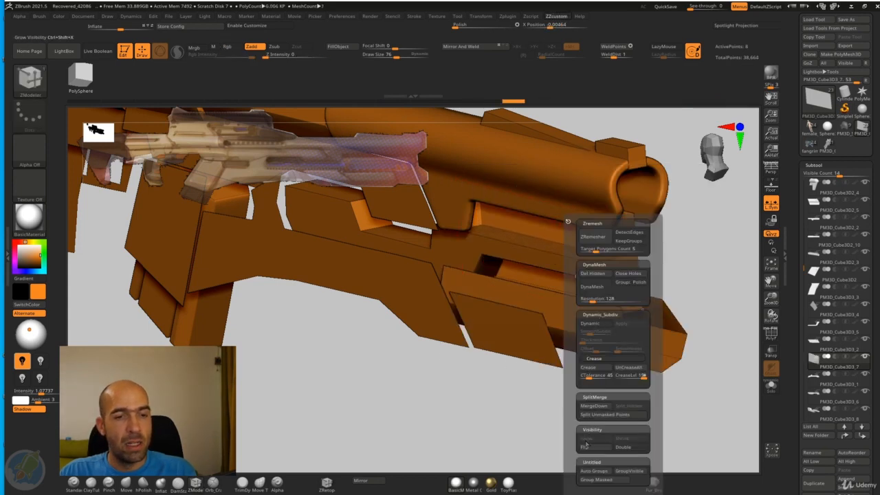
Step: Centre the extruded panel on the rifle by setting its X Position to 0
{"action": "left_click_drag", "start_coordinate": [715, 275], "coordinate": [711, 258], "text": "shift"}
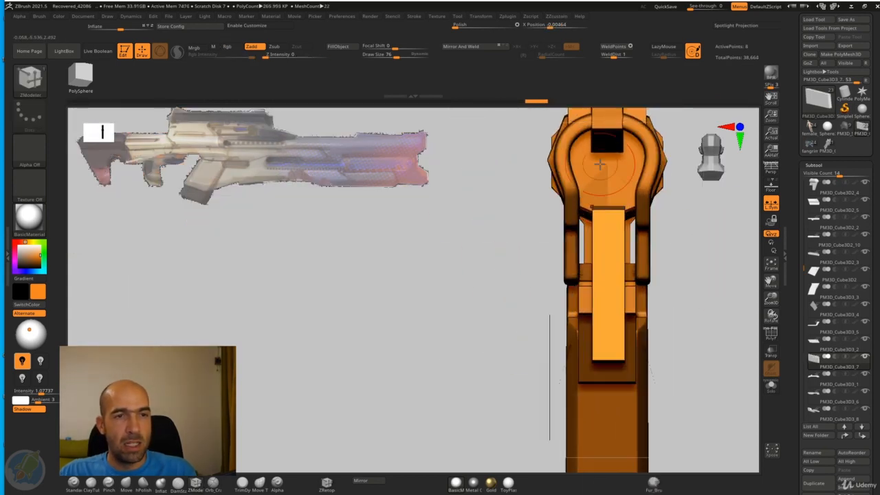
{"action": "type", "text": "0"}
{"action": "key", "text": "Return"}
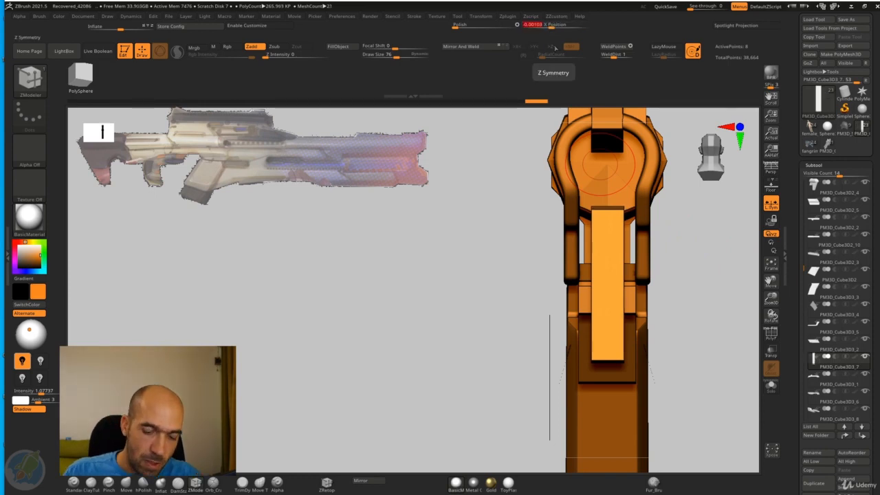
Step: Scale the centred panel wider along X with the Transform gizmo so it fills more of the space between the side parts
{"action": "key", "text": "w"}
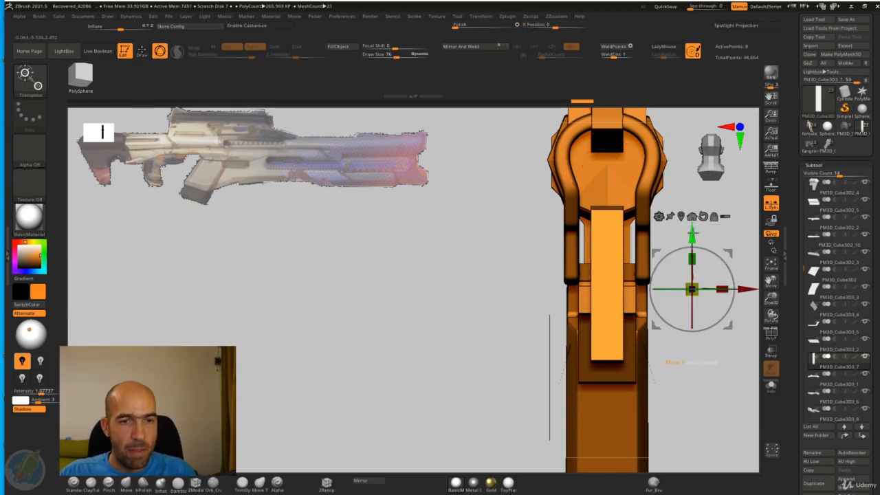
{"action": "left_click", "coordinate": [683, 214]}
{"action": "left_click_drag", "start_coordinate": [697, 228], "coordinate": [700, 265], "text": "alt"}
{"action": "left_click_drag", "start_coordinate": [638, 284], "coordinate": [846, 282]}
{"action": "key", "text": "q"}
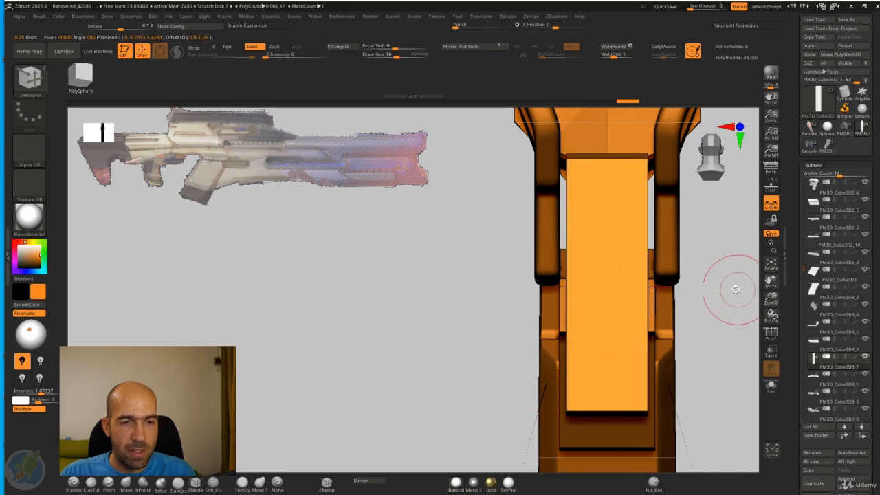
Step: Display the polyframe and insert a vertical edge loop across the rear part of the panel with the ZModeler edge Insert action
{"action": "mouse_move", "coordinate": [722, 274]}
{"action": "left_mouse_down"}
{"action": "mouse_move", "coordinate": [746, 275]}
{"action": "mouse_move", "coordinate": [734, 270]}
{"action": "mouse_move", "coordinate": [745, 267]}
{"action": "mouse_move", "coordinate": [736, 255]}
{"action": "mouse_move", "coordinate": [757, 315]}
{"action": "mouse_move", "coordinate": [715, 295]}
{"action": "mouse_move", "coordinate": [703, 314]}
{"action": "left_mouse_up"}
{"action": "left_click", "coordinate": [766, 335]}
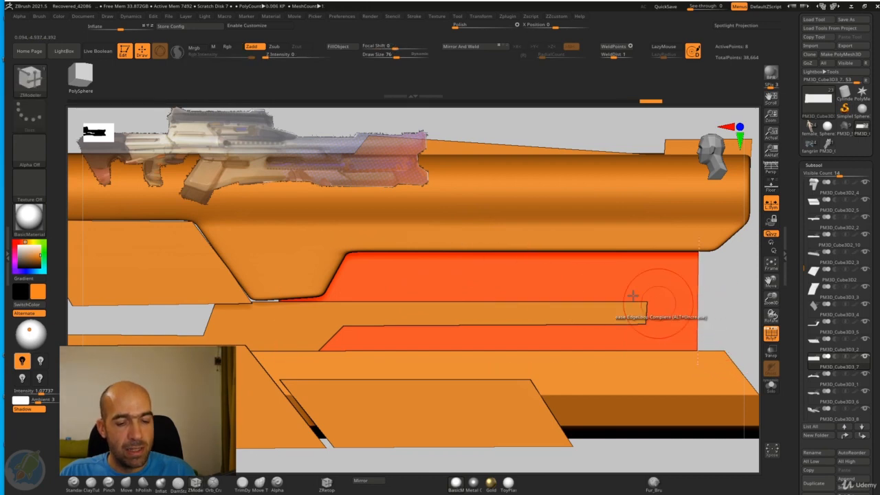
{"action": "key", "text": "space"}
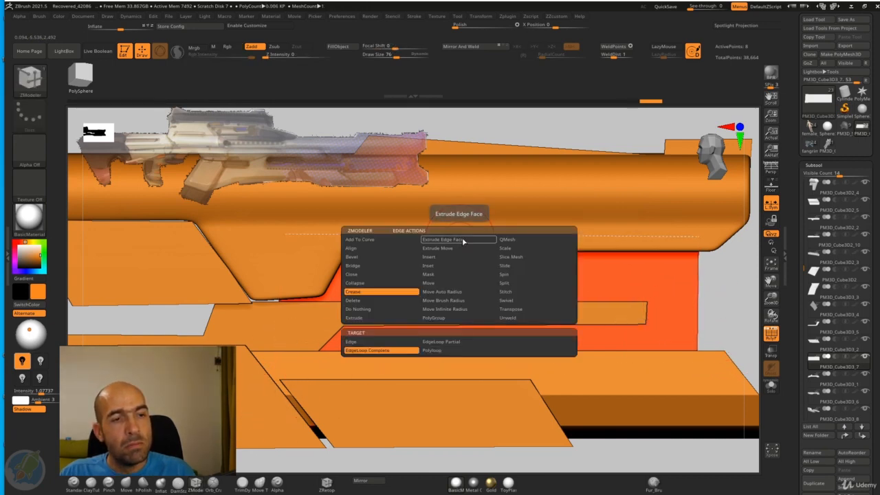
{"action": "left_click", "coordinate": [452, 257]}
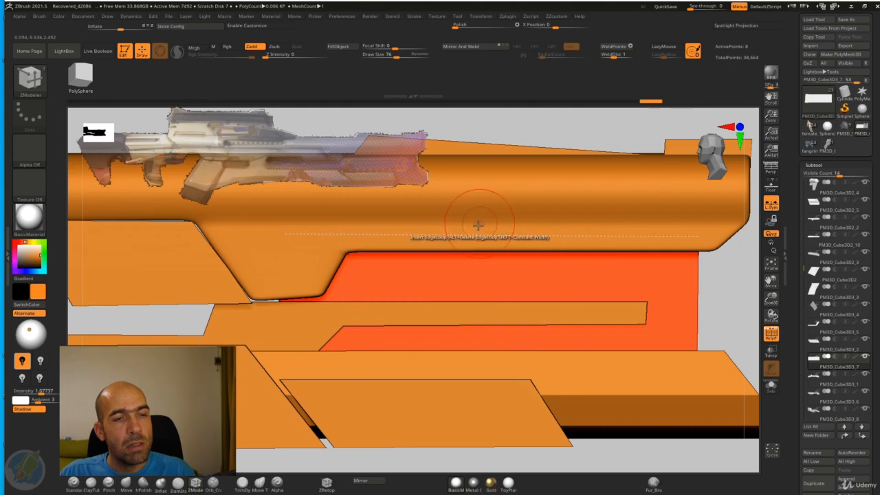
{"action": "left_click_drag", "start_coordinate": [428, 236], "coordinate": [416, 235]}
{"action": "left_click_drag", "start_coordinate": [716, 300], "coordinate": [584, 248], "text": "alt"}
{"action": "left_click_drag", "start_coordinate": [404, 395], "coordinate": [322, 280], "text": "ctrl"}
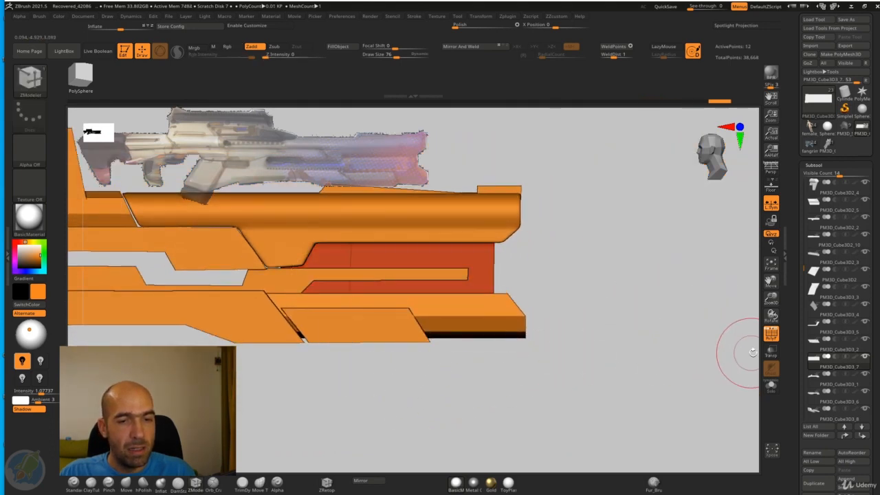
Step: Turn on transparency and shift the lower end of the vertical edge loop forward along Z so the loop slants
{"action": "left_click", "coordinate": [772, 351]}
{"action": "key", "text": "w"}
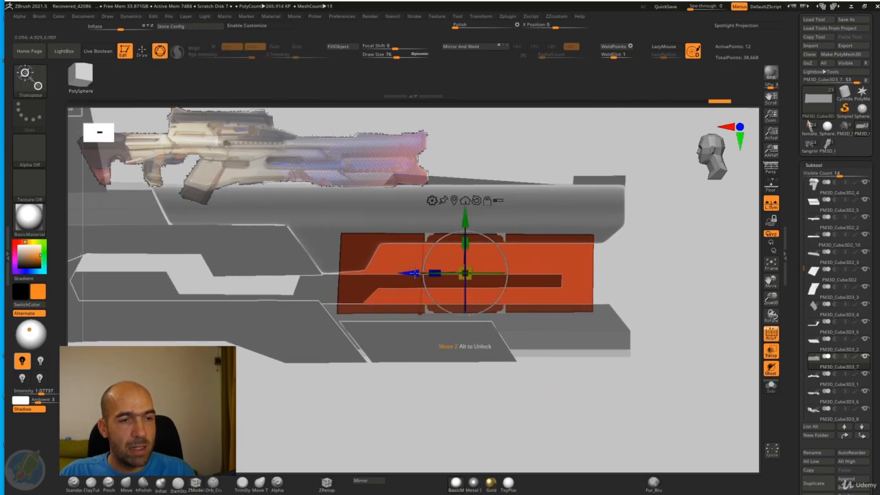
{"action": "left_click_drag", "start_coordinate": [408, 274], "coordinate": [452, 275]}
{"action": "key", "text": "q"}
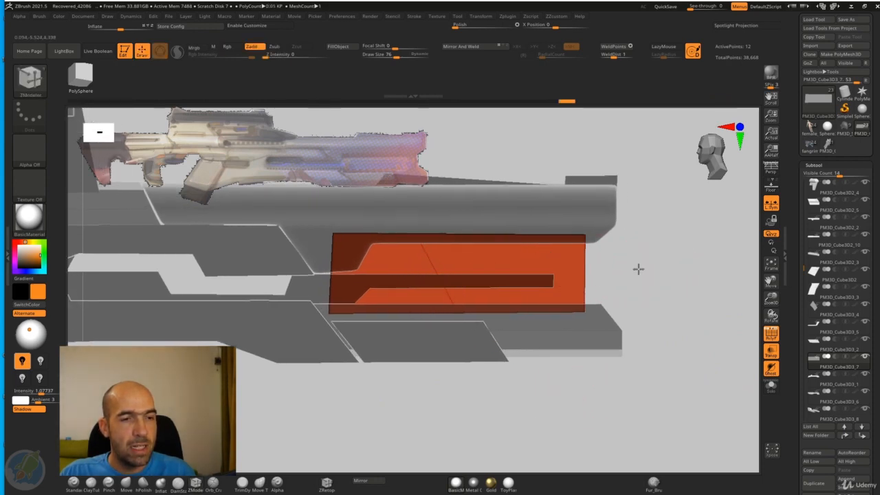
Step: Insert a horizontal edge loop along the upper half of the panel with the ZModeler brush
{"action": "left_click_drag", "start_coordinate": [638, 269], "coordinate": [585, 269]}
{"action": "key", "text": "b"}
{"action": "key", "text": "z"}
{"action": "key", "text": "m"}
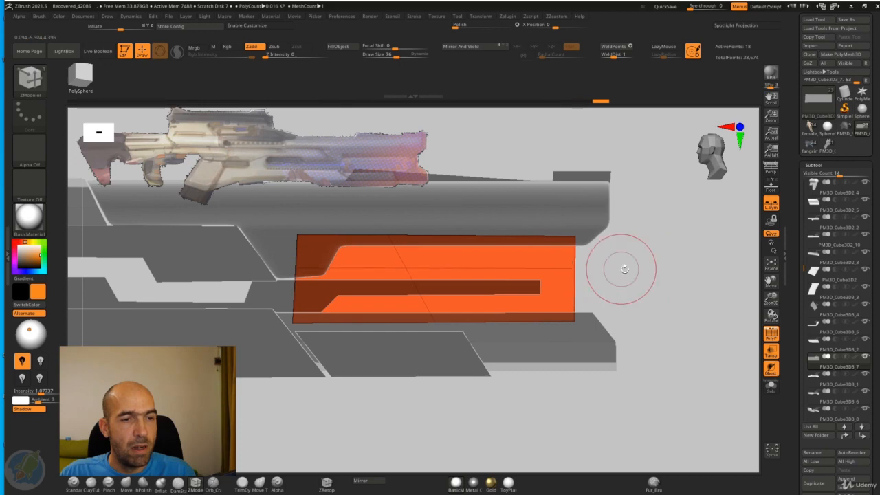
Step: Mirror and weld the panel across X and, with symmetry on, insert an edge loop on each half of its thickness
{"action": "left_click_drag", "start_coordinate": [621, 269], "coordinate": [585, 241]}
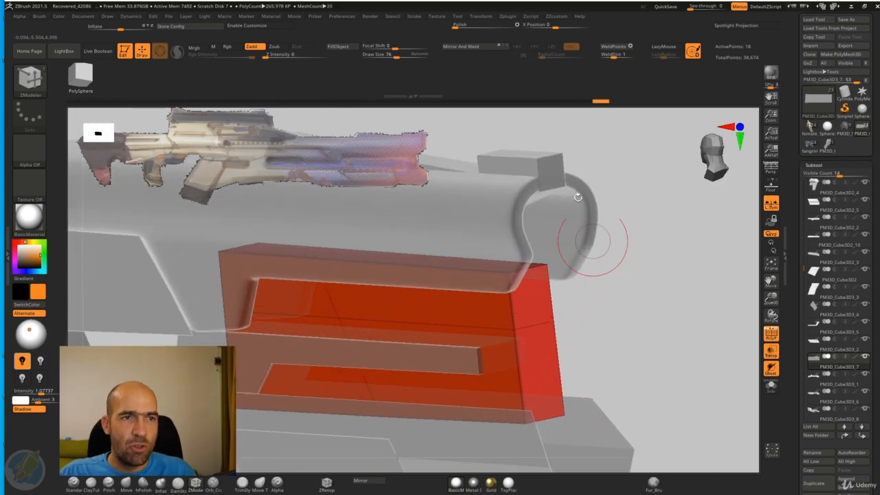
{"action": "left_click", "coordinate": [471, 50]}
{"action": "mouse_move", "coordinate": [605, 321]}
{"action": "left_mouse_down", "text": "alt"}
{"action": "mouse_move", "coordinate": [613, 287]}
{"action": "mouse_move", "coordinate": [611, 309]}
{"action": "left_mouse_up", "text": "alt"}
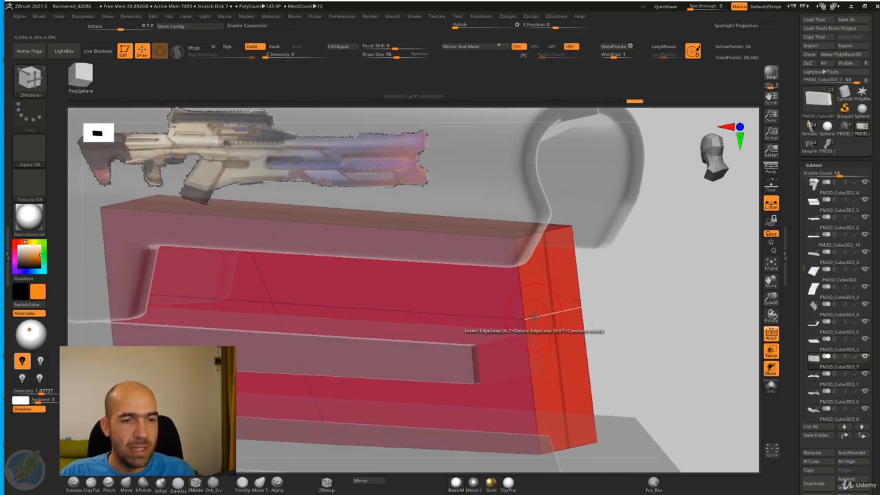
{"action": "left_click", "coordinate": [534, 317]}
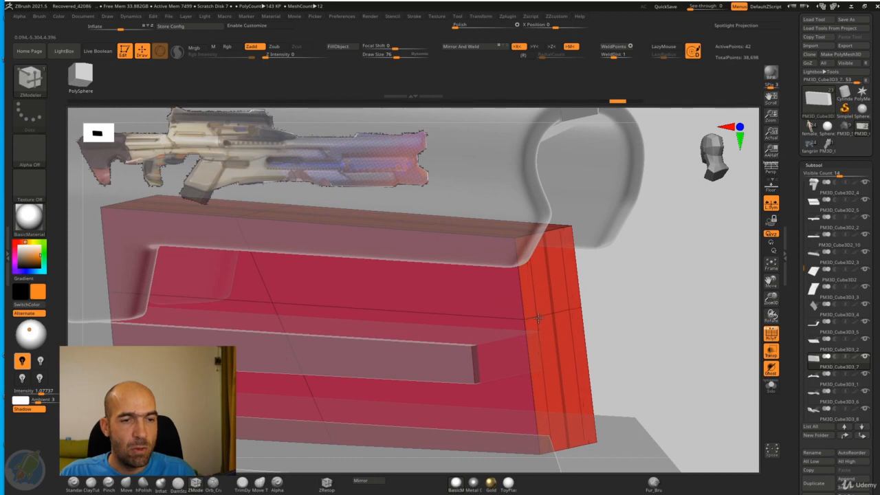
{"action": "left_click_drag", "start_coordinate": [636, 289], "coordinate": [645, 289]}
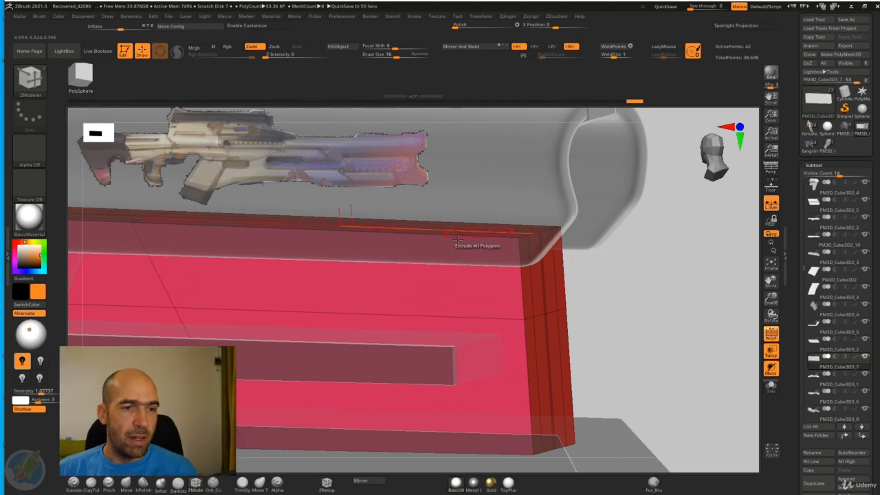
Step: Push the panel's upper front side faces inward with the ZModeler QMesh action on A Single Poly, forming a stepped recess
{"action": "key", "text": "space"}
{"action": "left_click", "coordinate": [391, 249]}
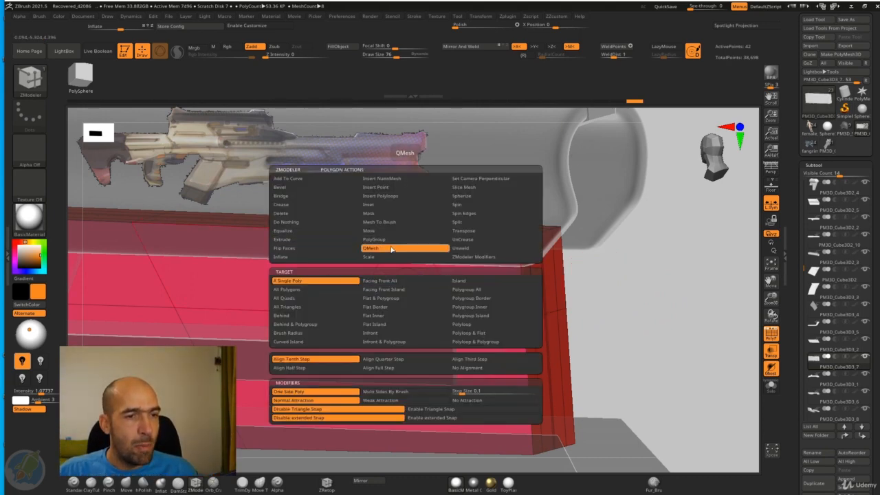
{"action": "left_click_drag", "start_coordinate": [622, 273], "coordinate": [576, 274]}
{"action": "left_click_drag", "start_coordinate": [478, 278], "coordinate": [487, 280]}
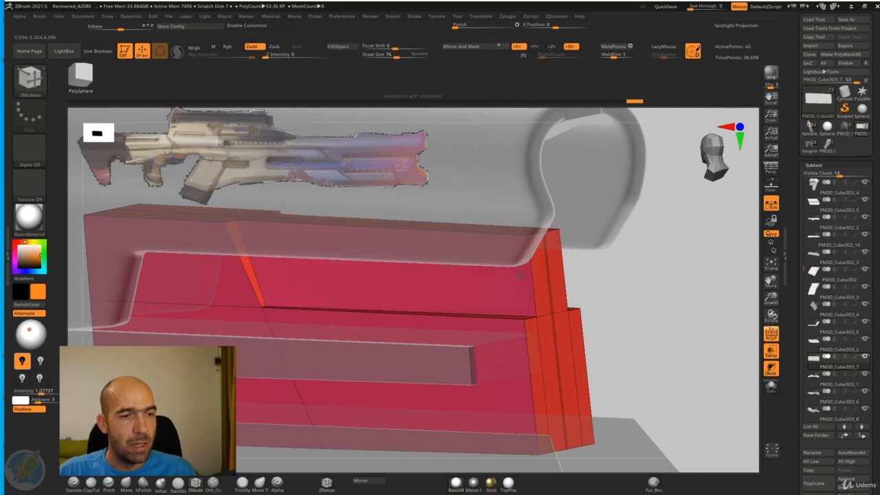
Step: Align the recess's slanted inner wall with the vertical edge below it in front view using the Move brush
{"action": "left_click_drag", "start_coordinate": [600, 258], "coordinate": [561, 267]}
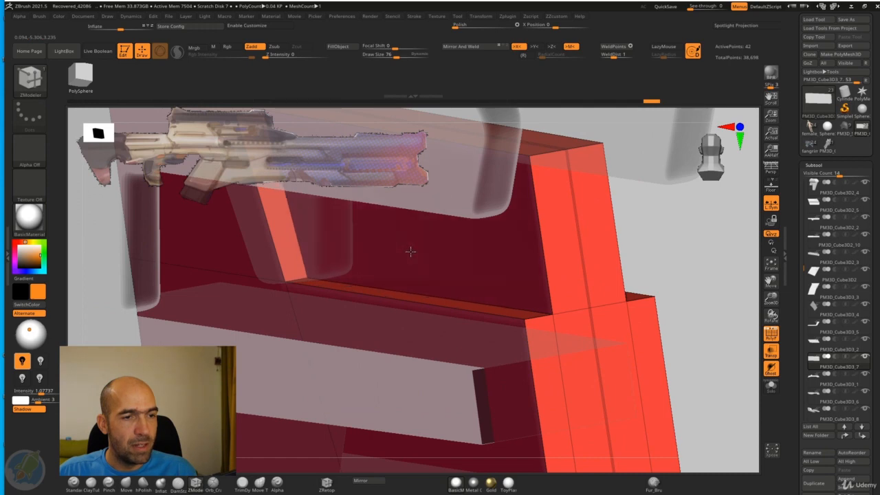
{"action": "mouse_move", "coordinate": [655, 246]}
{"action": "left_mouse_down", "text": "shift"}
{"action": "mouse_move", "coordinate": [679, 242]}
{"action": "mouse_move", "coordinate": [613, 240]}
{"action": "mouse_move", "coordinate": [678, 288]}
{"action": "left_mouse_up", "text": "shift"}
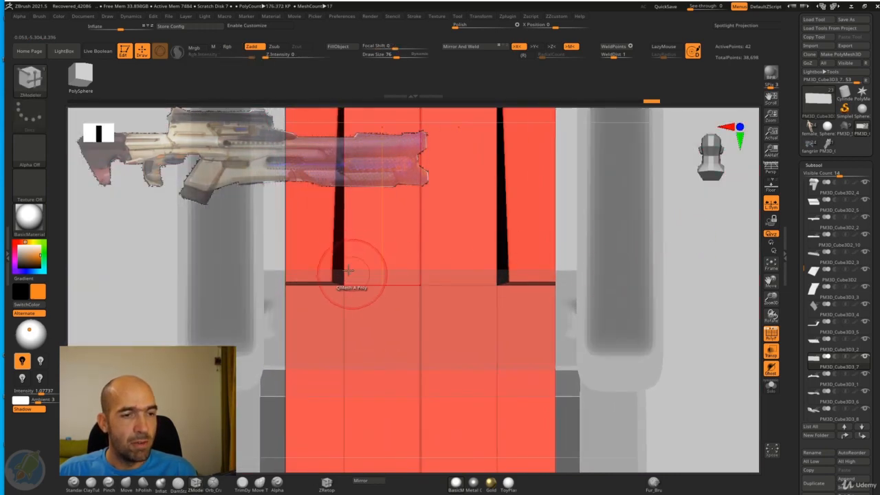
{"action": "key", "text": "b"}
{"action": "key", "text": "m"}
{"action": "key", "text": "v"}
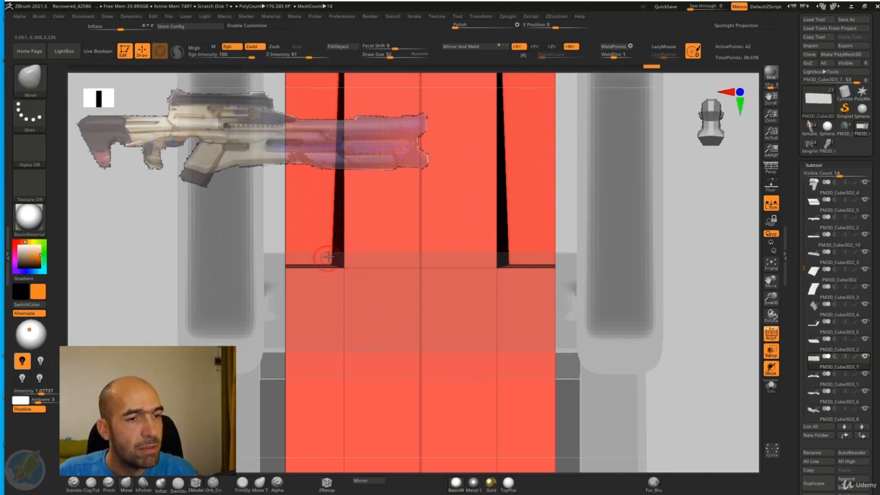
{"action": "left_click_drag", "start_coordinate": [330, 259], "coordinate": [358, 261]}
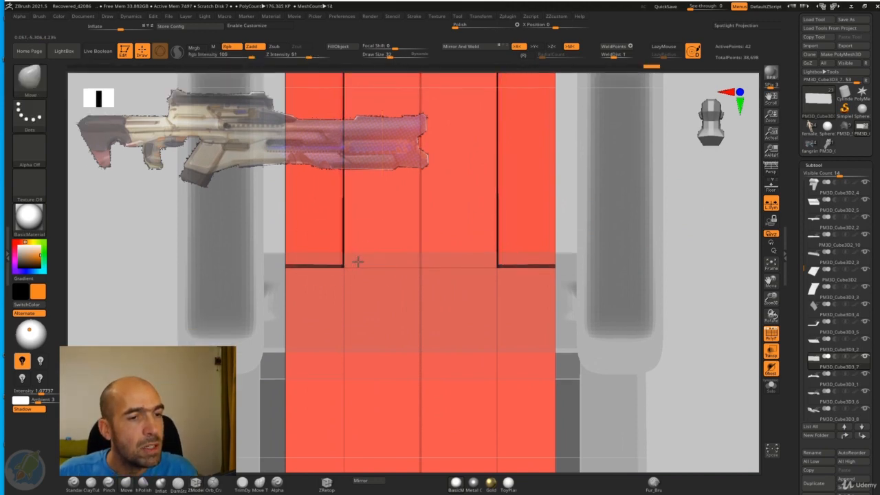
Step: Pull the outer rear corner of the recess ledge downward with the Move brush to slope the ledge
{"action": "left_click_drag", "start_coordinate": [654, 260], "coordinate": [606, 239], "text": "alt"}
{"action": "left_click_drag", "start_coordinate": [743, 225], "coordinate": [614, 350]}
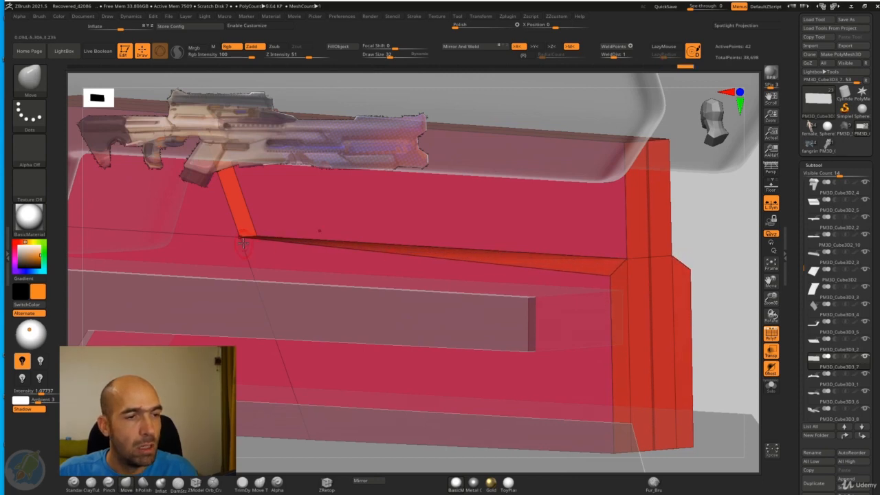
{"action": "left_click_drag", "start_coordinate": [243, 242], "coordinate": [246, 311]}
{"action": "left_click_drag", "start_coordinate": [695, 204], "coordinate": [650, 225]}
{"action": "left_click_drag", "start_coordinate": [475, 129], "coordinate": [629, 196], "text": "alt"}
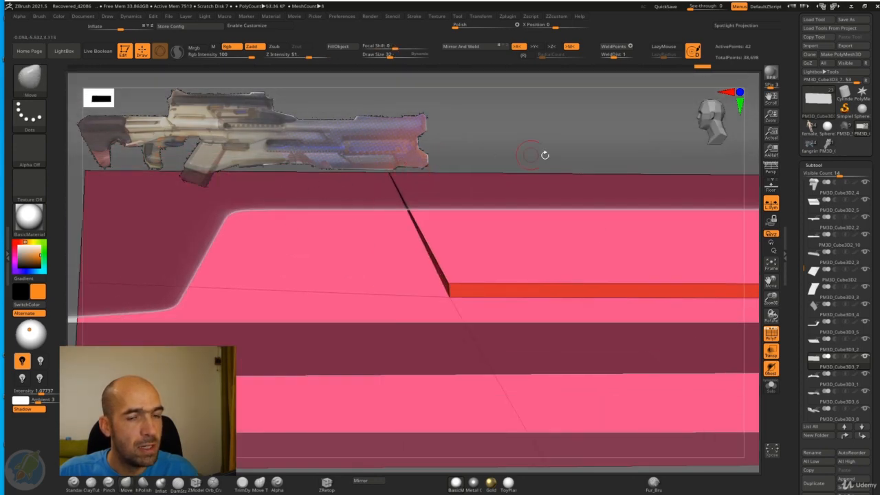
Step: Isolate the panel and move the outer corners of the recess's slanted rear wall backward to even out its bevel width
{"action": "left_click", "coordinate": [772, 386]}
{"action": "left_click_drag", "start_coordinate": [540, 117], "coordinate": [557, 289], "text": "alt"}
{"action": "left_click_drag", "start_coordinate": [436, 301], "coordinate": [368, 294]}
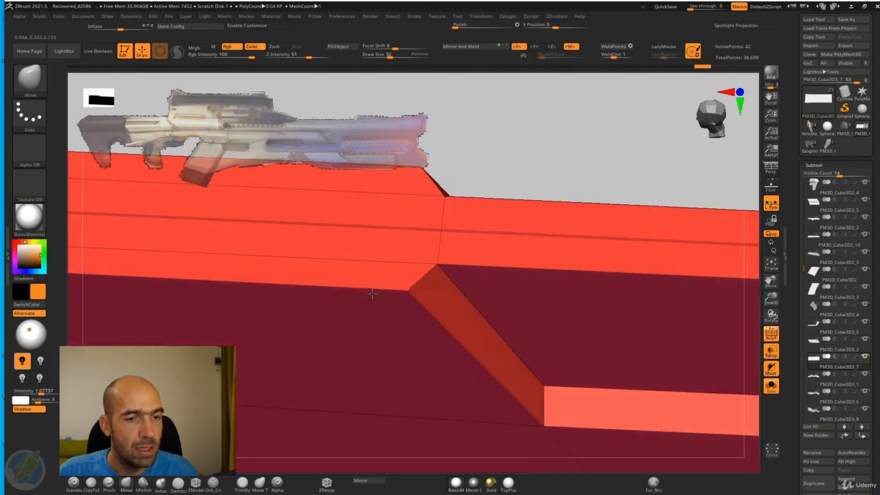
{"action": "left_click_drag", "start_coordinate": [620, 160], "coordinate": [517, 146], "text": "alt"}
{"action": "left_click_drag", "start_coordinate": [517, 146], "coordinate": [489, 282]}
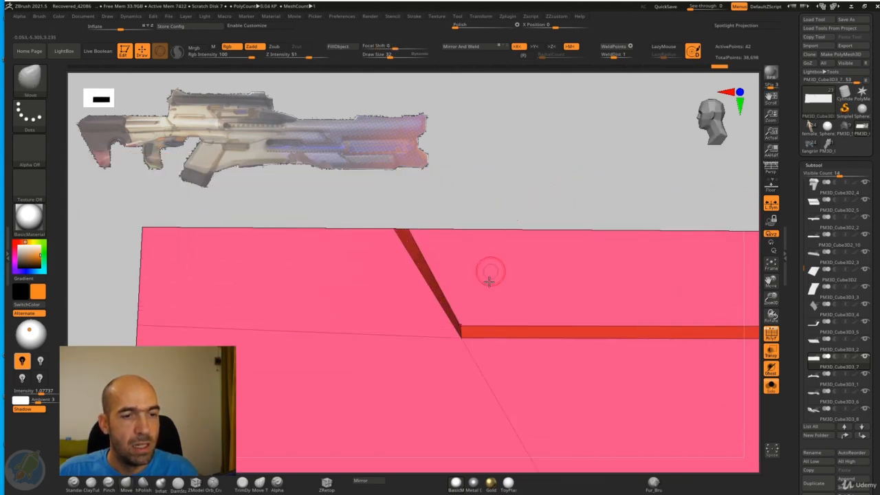
{"action": "left_click_drag", "start_coordinate": [456, 344], "coordinate": [436, 349]}
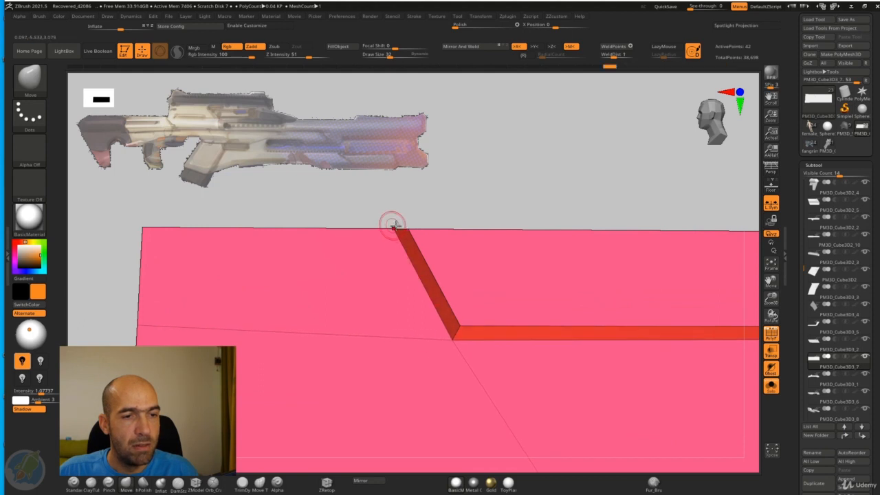
{"action": "left_click_drag", "start_coordinate": [672, 181], "coordinate": [538, 154], "text": "alt"}
{"action": "left_click_drag", "start_coordinate": [690, 289], "coordinate": [711, 329], "text": "alt"}
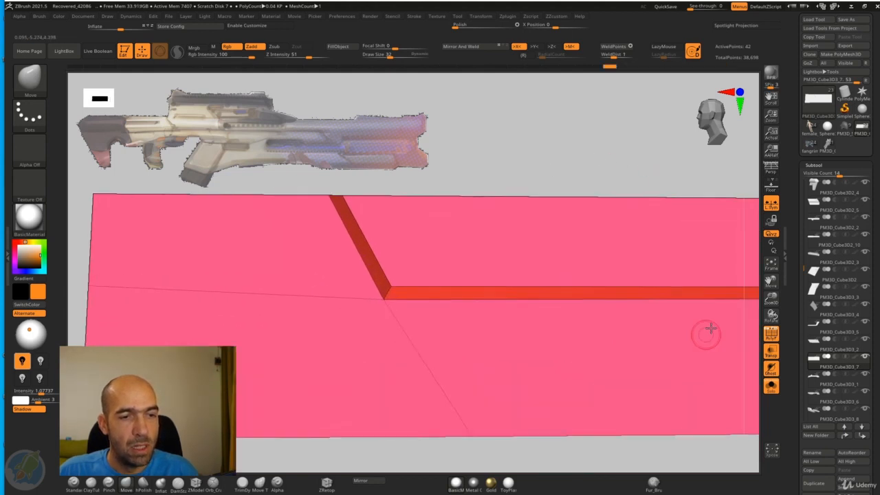
{"action": "left_click_drag", "start_coordinate": [621, 153], "coordinate": [431, 162], "text": "alt"}
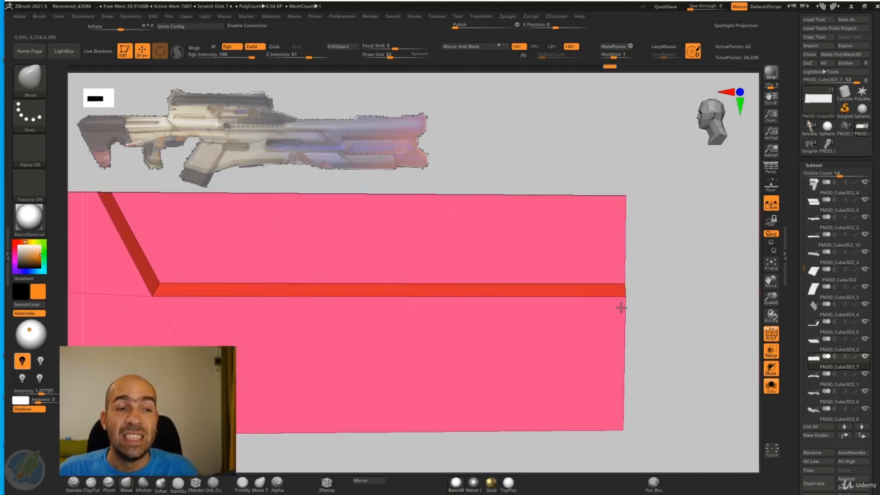
Step: Bring back the other rifle parts and insert a horizontal edge loop across the lower half of the panel with ZModeler
{"action": "mouse_move", "coordinate": [671, 313]}
{"action": "left_mouse_down", "text": "alt"}
{"action": "mouse_move", "coordinate": [650, 290]}
{"action": "mouse_move", "coordinate": [640, 250]}
{"action": "mouse_move", "coordinate": [654, 262]}
{"action": "mouse_move", "coordinate": [649, 271]}
{"action": "mouse_move", "coordinate": [640, 261]}
{"action": "mouse_move", "coordinate": [674, 246]}
{"action": "mouse_move", "coordinate": [669, 256]}
{"action": "left_mouse_up", "text": "alt"}
{"action": "left_click", "coordinate": [771, 387]}
{"action": "left_click", "coordinate": [196, 485]}
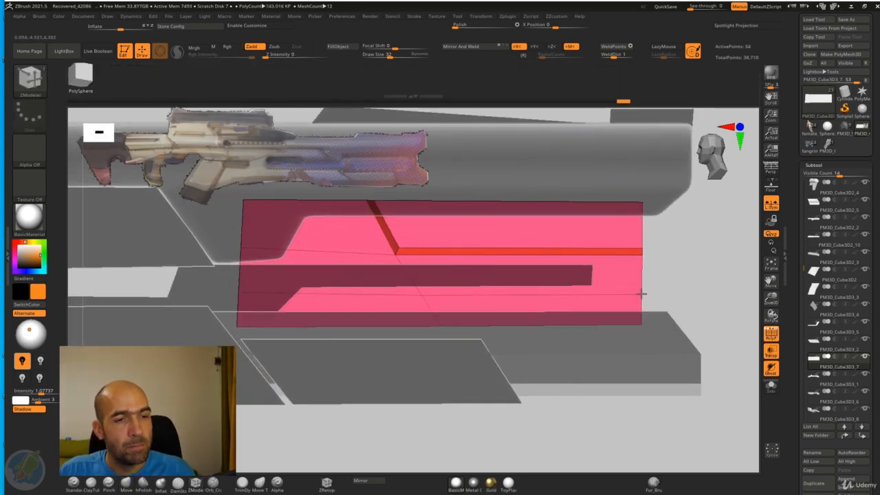
Step: Mask everything except the panel's new lower edge loop and move the loop upward to meet the lower edge of the slot overlay
{"action": "right_click_drag", "start_coordinate": [689, 275], "coordinate": [681, 277], "text": "ctrl"}
{"action": "left_click_drag", "start_coordinate": [681, 278], "coordinate": [273, 297], "text": "ctrl"}
{"action": "key", "text": "w"}
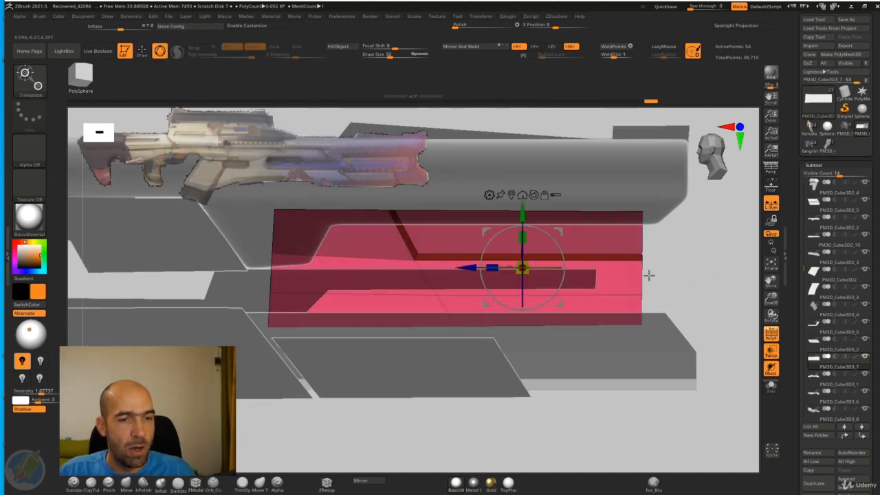
{"action": "left_click_drag", "start_coordinate": [524, 212], "coordinate": [519, 239], "text": "alt"}
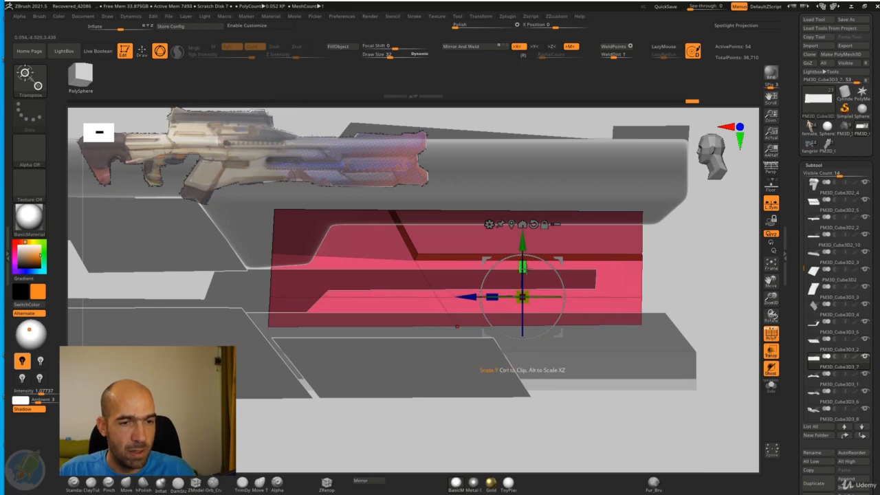
{"action": "left_click_drag", "start_coordinate": [525, 270], "coordinate": [524, 337]}
{"action": "key", "text": "ctrl+z"}
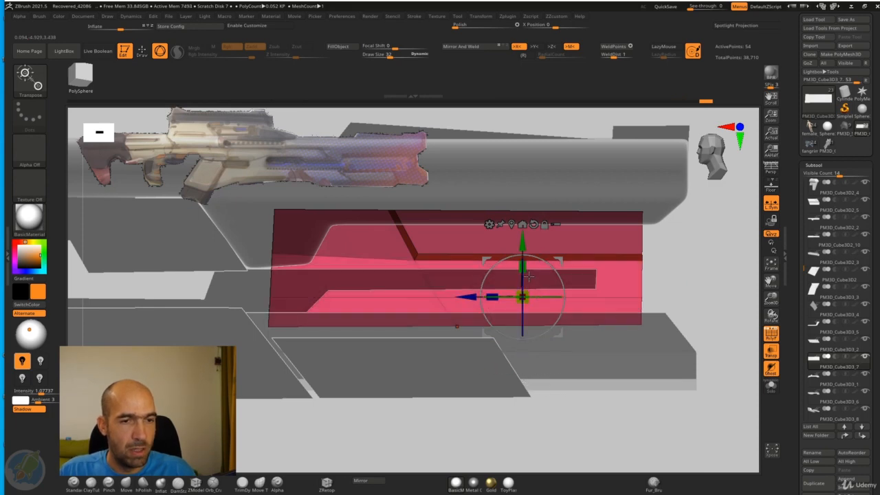
{"action": "key", "text": "q"}
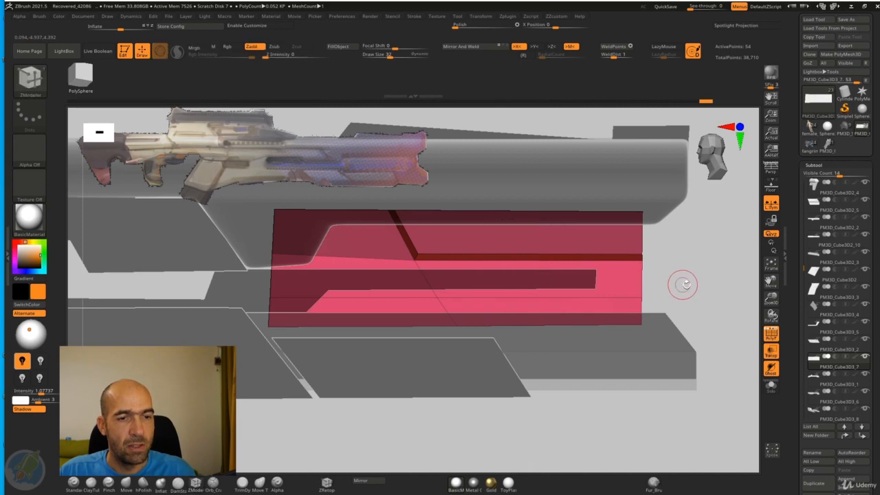
{"action": "mouse_move", "coordinate": [684, 285]}
{"action": "left_mouse_down", "text": "alt"}
{"action": "mouse_move", "coordinate": [693, 287]}
{"action": "mouse_move", "coordinate": [691, 278]}
{"action": "mouse_move", "coordinate": [683, 290]}
{"action": "left_mouse_up", "text": "alt"}
{"action": "key", "text": "w"}
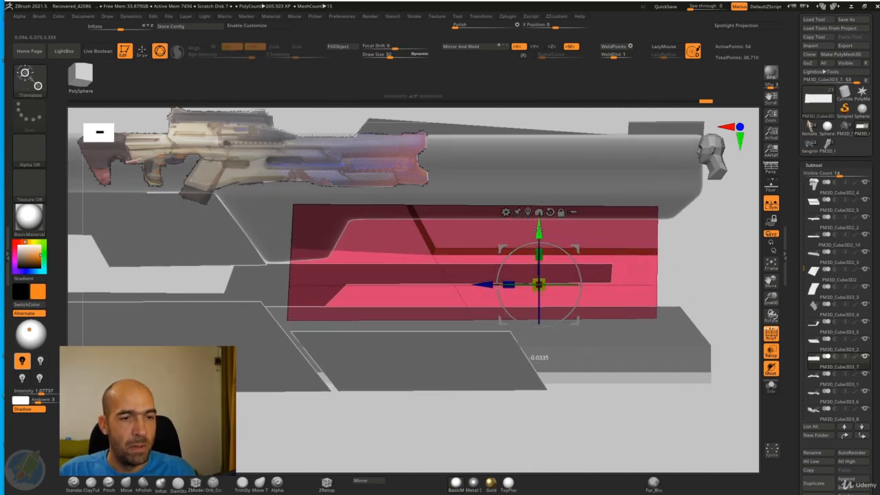
{"action": "key", "text": "q"}
{"action": "left_click_drag", "start_coordinate": [704, 275], "coordinate": [716, 269], "text": "alt"}
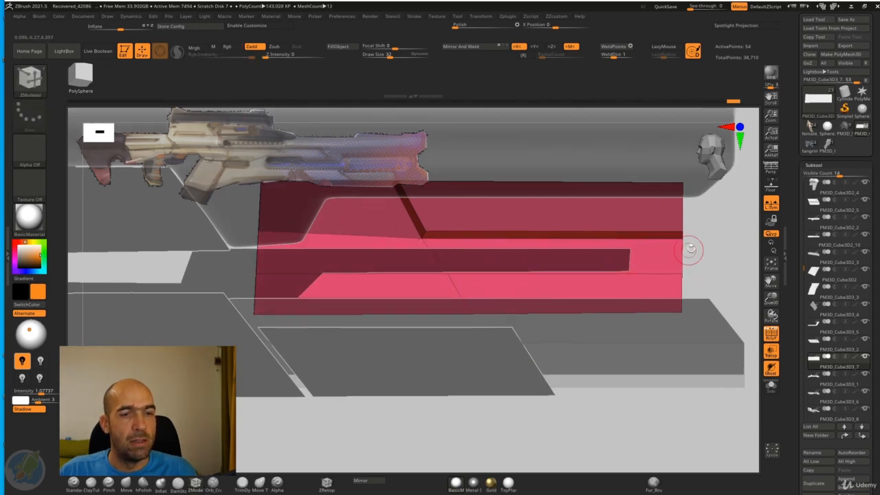
Step: Insert a crosswise edge loop toward the panel's rear with ZModeler and adjust the lower loop points with the Move brush
{"action": "left_click_drag", "start_coordinate": [383, 273], "coordinate": [348, 273]}
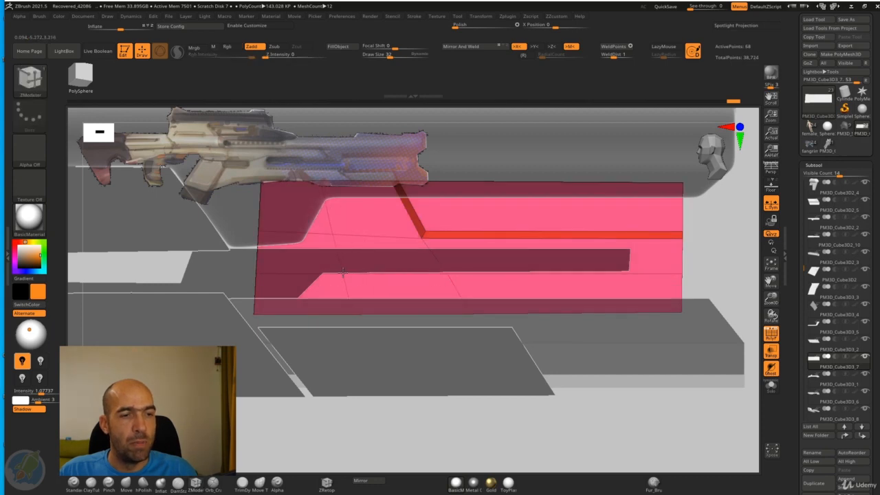
{"action": "key", "text": "b"}
{"action": "key", "text": "m"}
{"action": "key", "text": "v"}
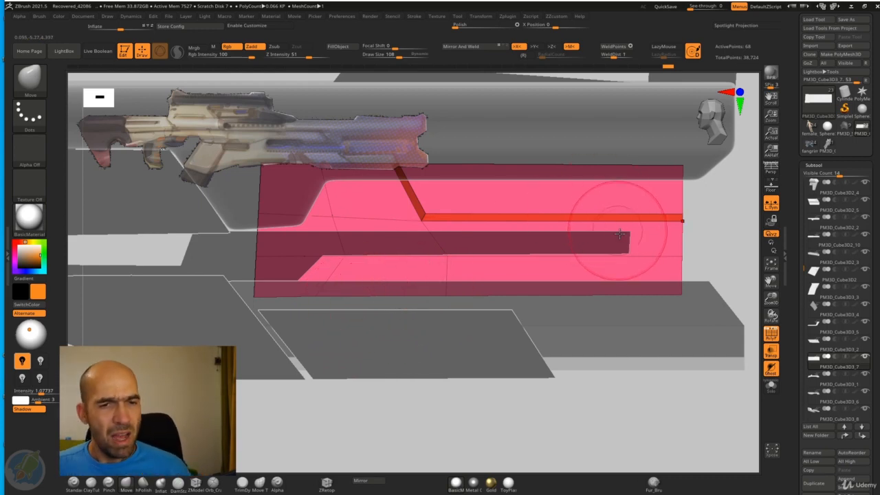
Step: Mask the panel's rear part, anchor the gizmo at the front edge to straighten that edge along Z, and clear the mask
{"action": "left_click_drag", "start_coordinate": [725, 232], "coordinate": [592, 277], "text": "alt"}
{"action": "left_click_drag", "start_coordinate": [692, 155], "coordinate": [548, 379], "text": "ctrl"}
{"action": "left_click", "coordinate": [676, 278], "text": "ctrl"}
{"action": "key", "text": "w"}
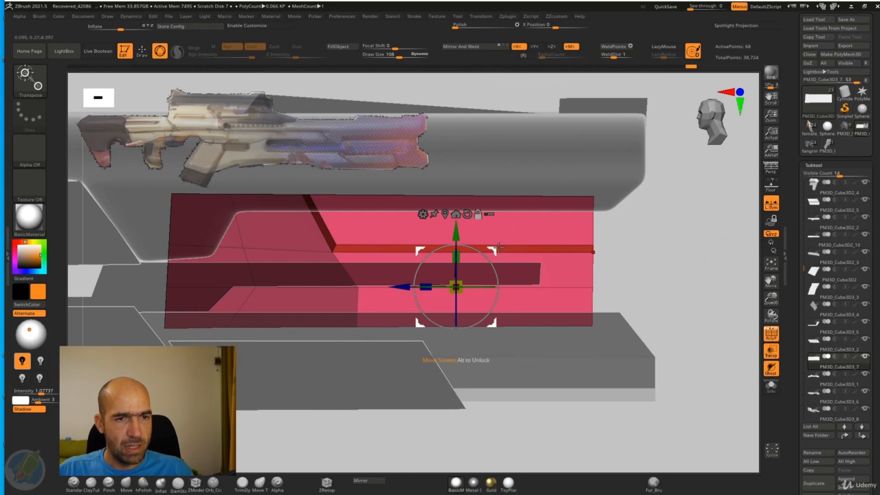
{"action": "left_click", "coordinate": [446, 215]}
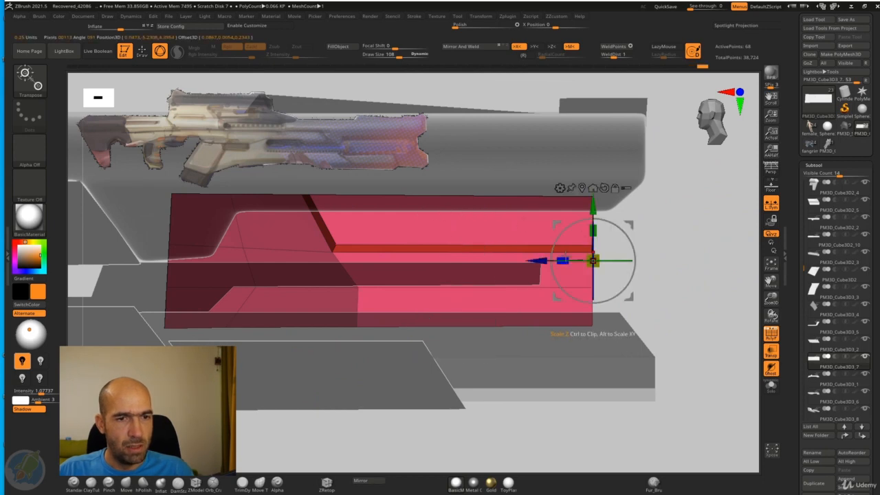
{"action": "key", "text": "q"}
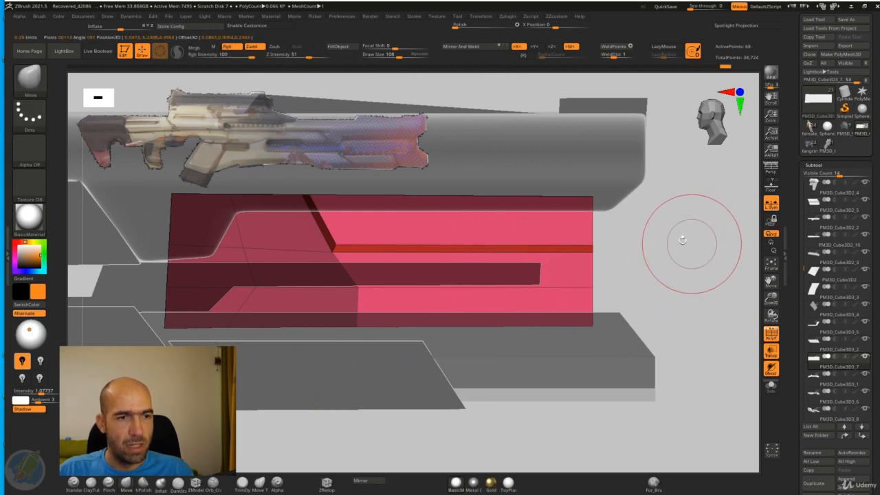
{"action": "left_click_drag", "start_coordinate": [682, 238], "coordinate": [677, 249]}
{"action": "mouse_move", "coordinate": [677, 249]}
{"action": "left_mouse_down", "text": "alt"}
{"action": "mouse_move", "coordinate": [678, 231]}
{"action": "mouse_move", "coordinate": [678, 253]}
{"action": "mouse_move", "coordinate": [643, 260]}
{"action": "left_mouse_up", "text": "alt"}
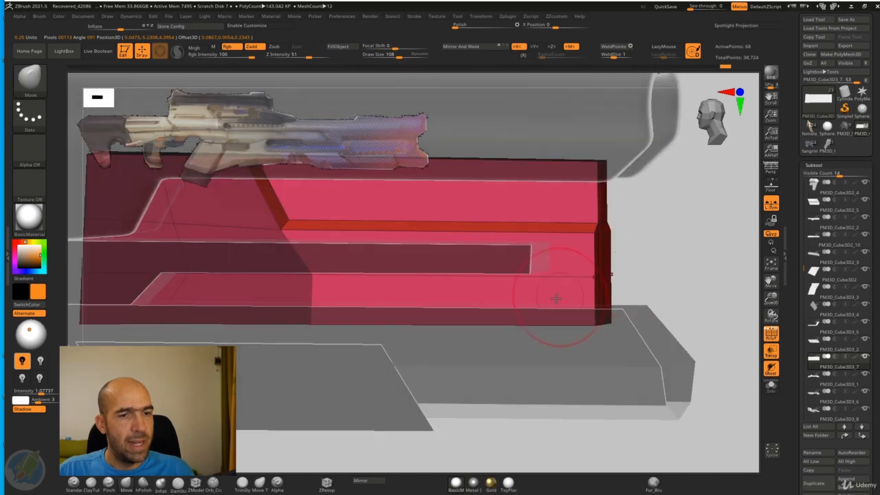
{"action": "left_click_drag", "start_coordinate": [647, 296], "coordinate": [653, 326]}
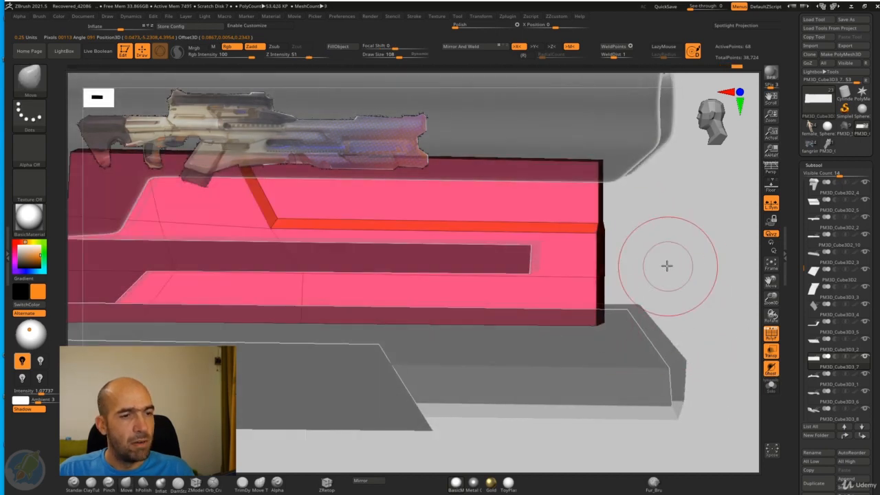
{"action": "left_click_drag", "start_coordinate": [666, 265], "coordinate": [658, 268]}
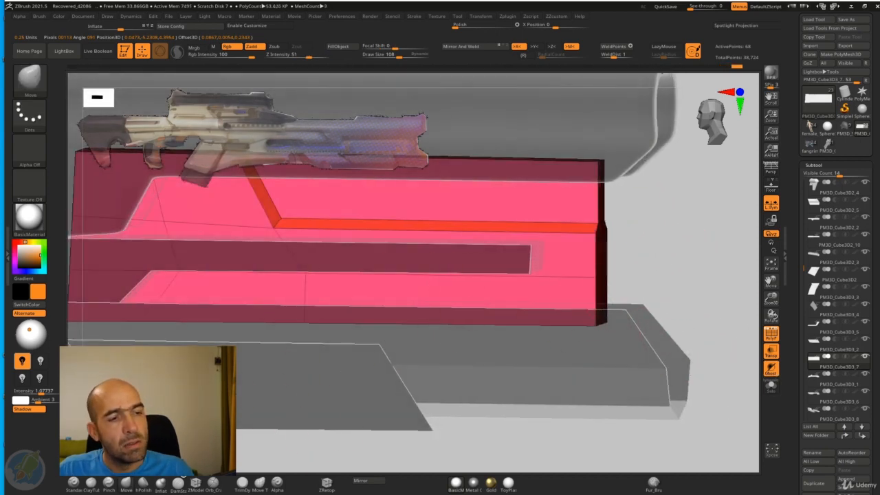
Step: Assign the faces of the panel's lower forward strip to one polygroup using ZModeler's PolyGroup action with the A Single Poly target
{"action": "left_click", "coordinate": [196, 485]}
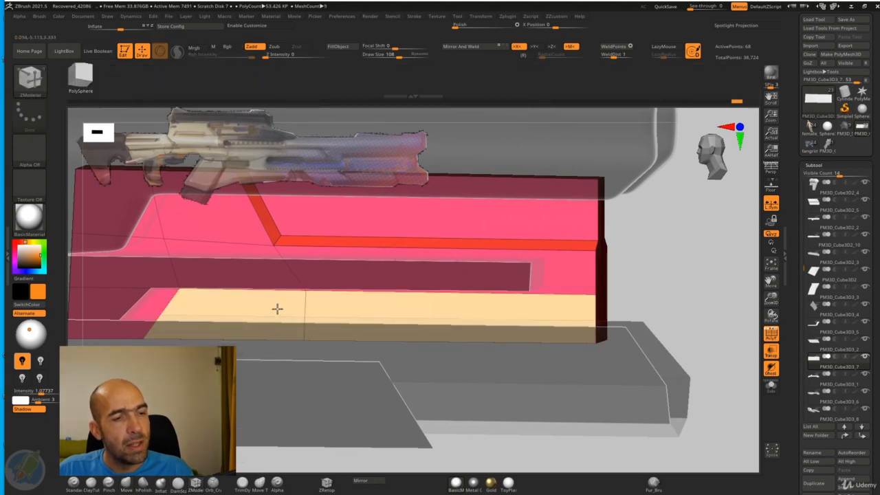
{"action": "key", "text": "space"}
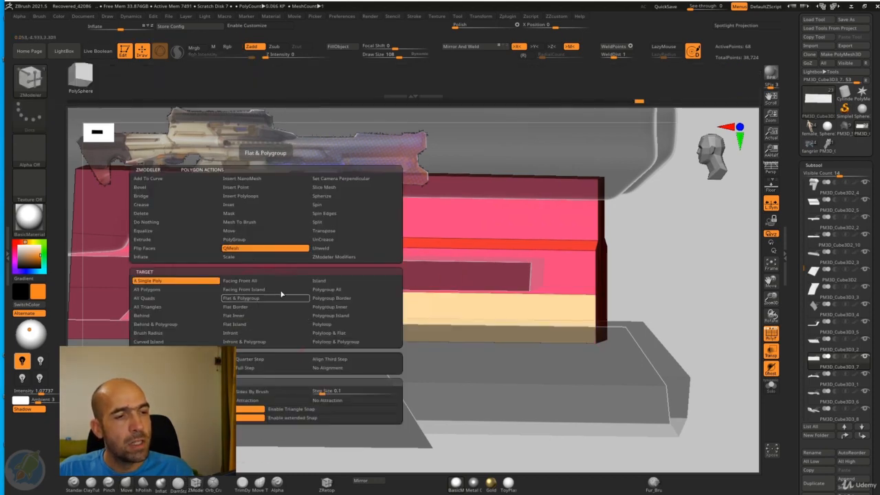
{"action": "left_click", "coordinate": [243, 238]}
{"action": "left_click_drag", "start_coordinate": [650, 250], "coordinate": [633, 240]}
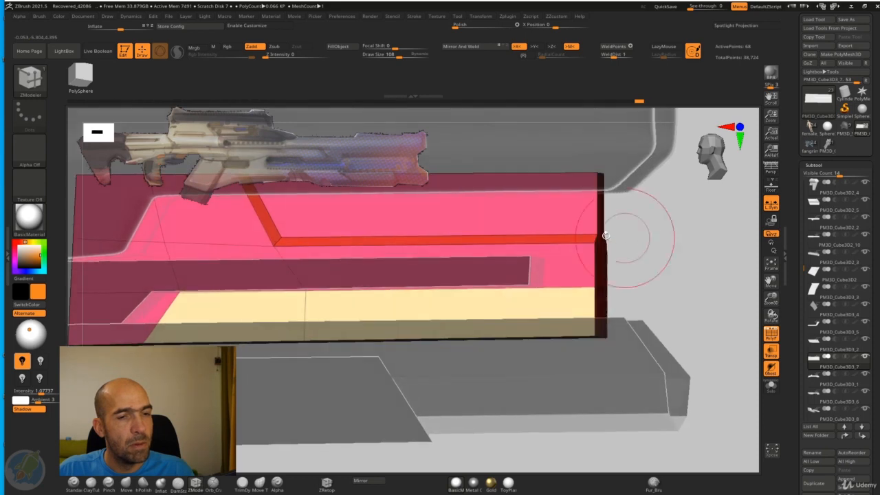
{"action": "left_click_drag", "start_coordinate": [417, 242], "coordinate": [414, 255]}
{"action": "key", "text": "ctrl+z"}
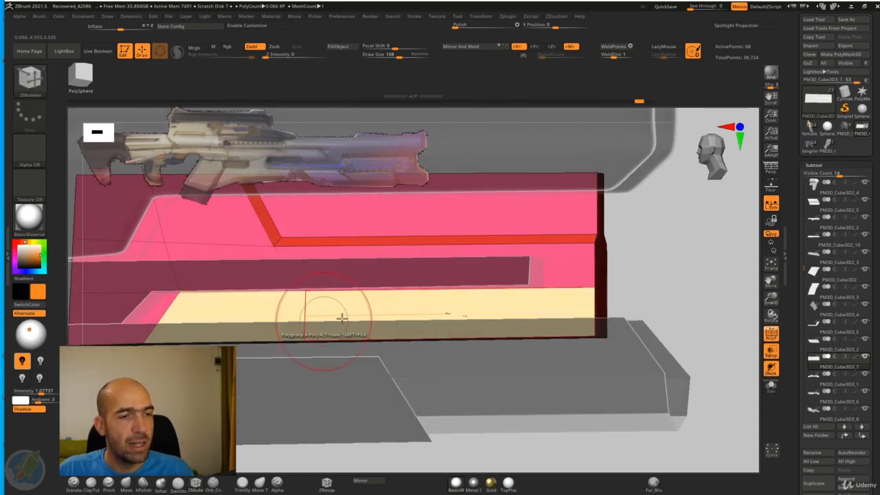
{"action": "left_click_drag", "start_coordinate": [639, 255], "coordinate": [515, 306]}
{"action": "left_click", "coordinate": [525, 309]}
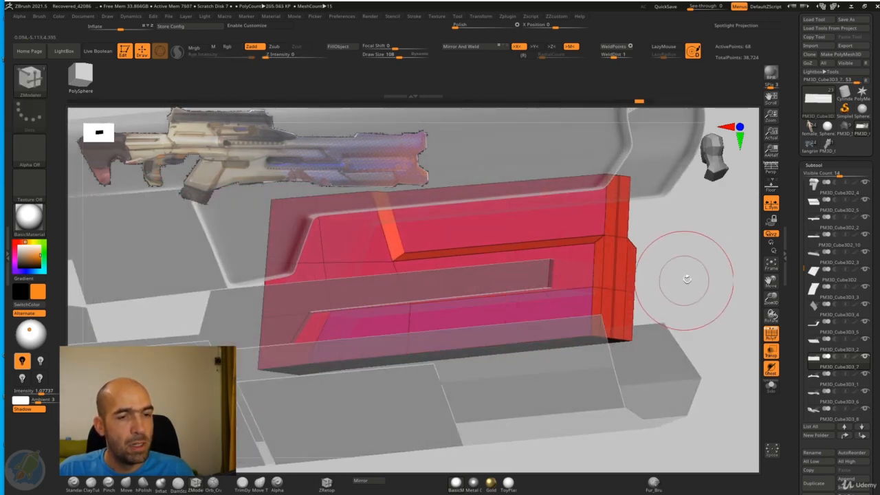
{"action": "left_click_drag", "start_coordinate": [685, 277], "coordinate": [694, 296]}
{"action": "key", "text": "space"}
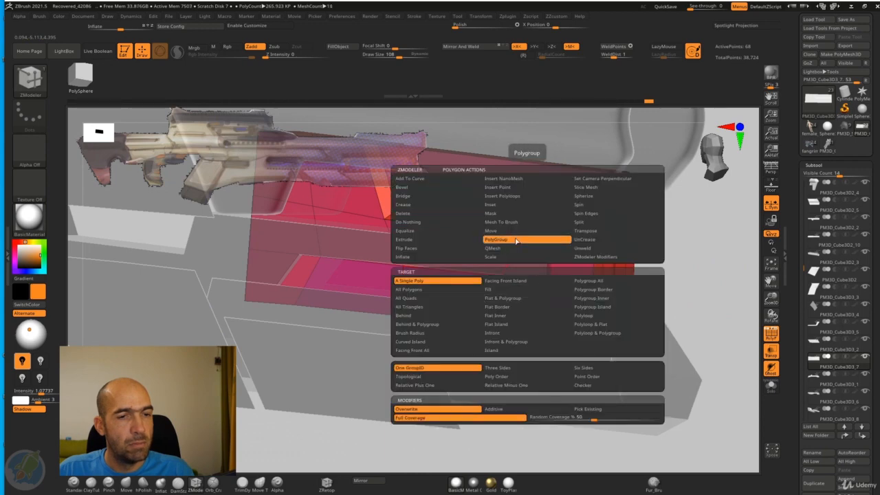
{"action": "left_click", "coordinate": [429, 283]}
{"action": "left_click_drag", "start_coordinate": [497, 324], "coordinate": [527, 330]}
Step: Push the lower strip inward as a recess using ZModeler's QMesh action with the Polygroup All target
{"action": "key", "text": "space"}
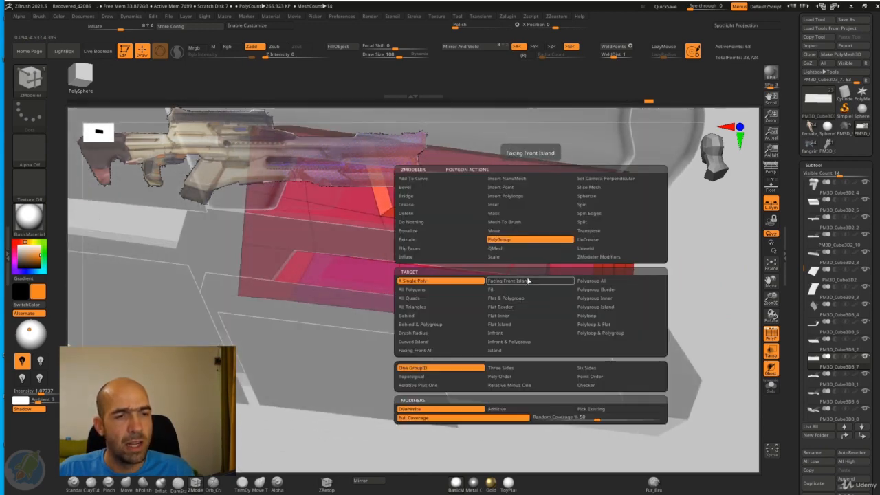
{"action": "left_click", "coordinate": [519, 249]}
{"action": "left_click_drag", "start_coordinate": [630, 259], "coordinate": [684, 262]}
{"action": "left_click_drag", "start_coordinate": [553, 305], "coordinate": [558, 302]}
{"action": "key", "text": "ctrl+z"}
{"action": "key", "text": "space"}
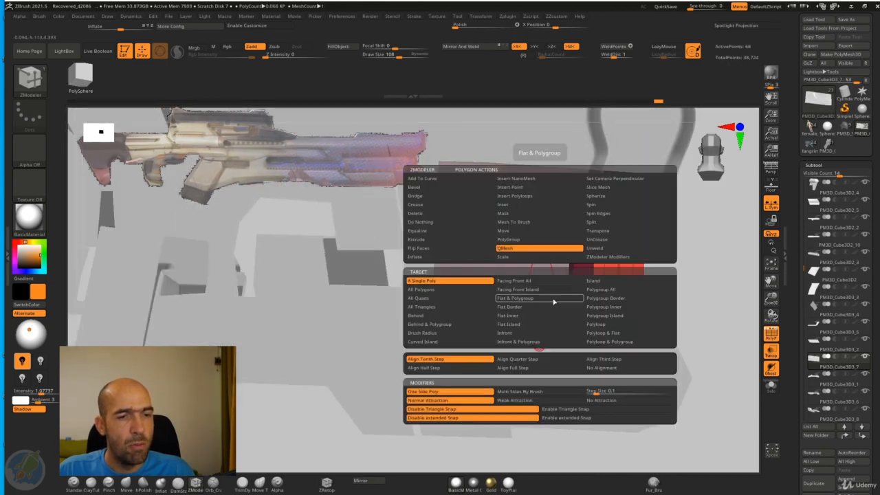
{"action": "left_click", "coordinate": [619, 290]}
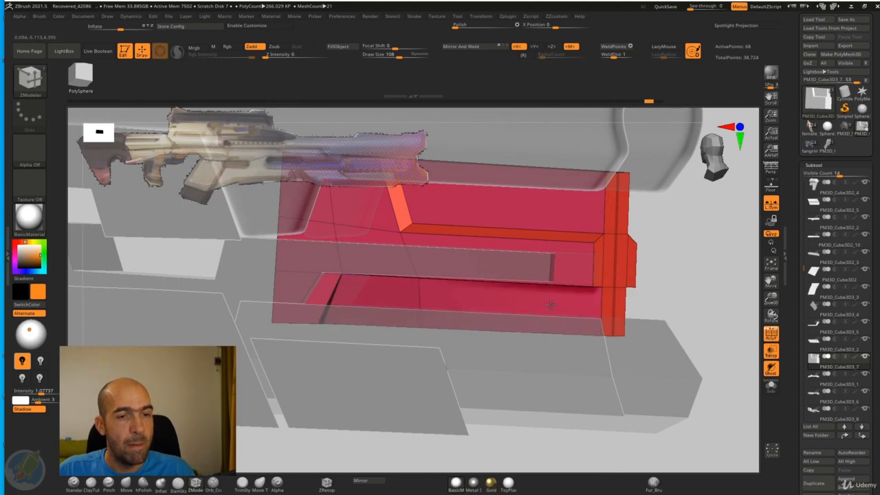
Step: Isolate the panel and sink the lower strip slightly deeper with QMesh
{"action": "left_click_drag", "start_coordinate": [678, 260], "coordinate": [716, 289]}
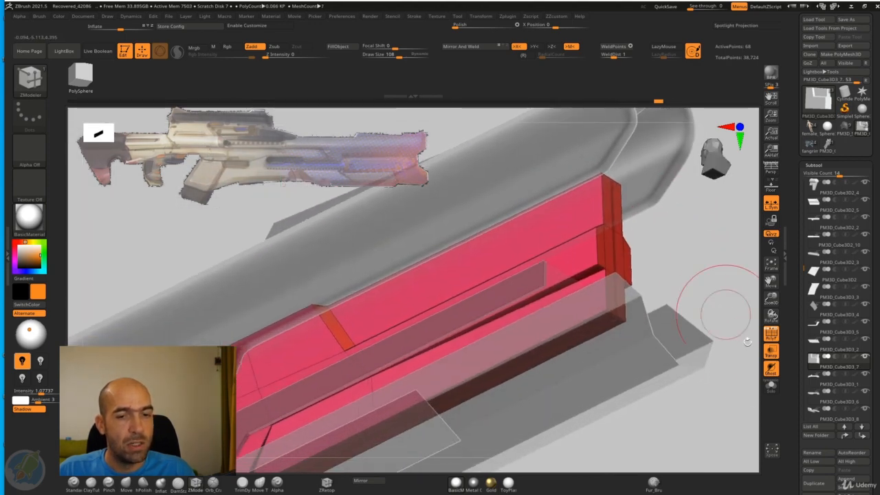
{"action": "left_click", "coordinate": [772, 386]}
{"action": "left_click_drag", "start_coordinate": [736, 351], "coordinate": [531, 363]}
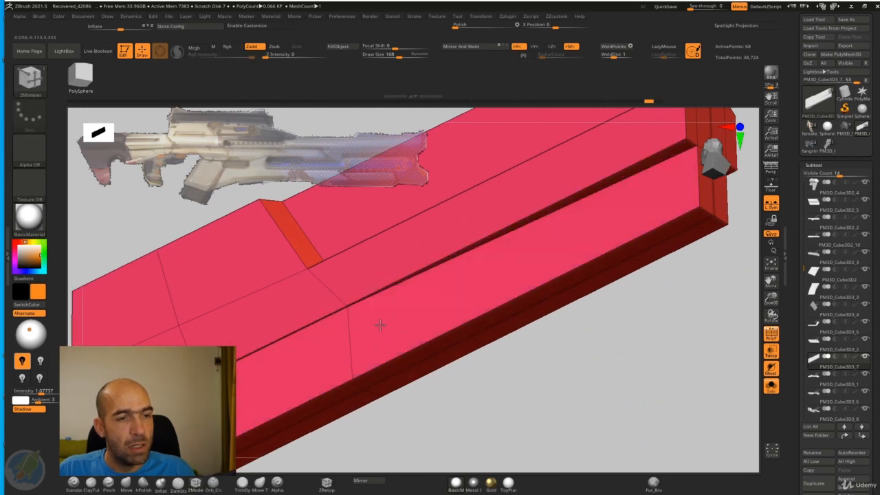
{"action": "mouse_move", "coordinate": [401, 333]}
{"action": "left_mouse_down"}
{"action": "mouse_move", "coordinate": [436, 344]}
{"action": "mouse_move", "coordinate": [417, 334]}
{"action": "left_mouse_up"}
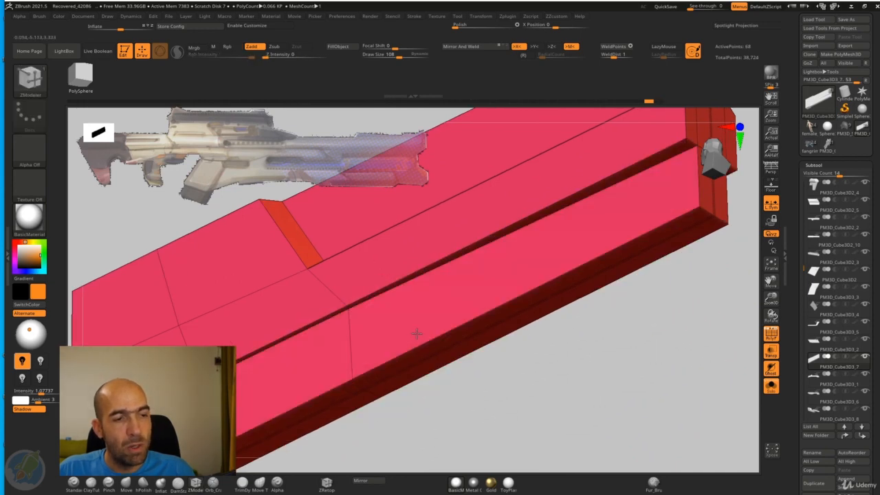
{"action": "mouse_move", "coordinate": [431, 387]}
{"action": "left_mouse_down"}
{"action": "mouse_move", "coordinate": [421, 388]}
{"action": "mouse_move", "coordinate": [442, 399]}
{"action": "mouse_move", "coordinate": [477, 396]}
{"action": "mouse_move", "coordinate": [446, 418]}
{"action": "left_mouse_up"}
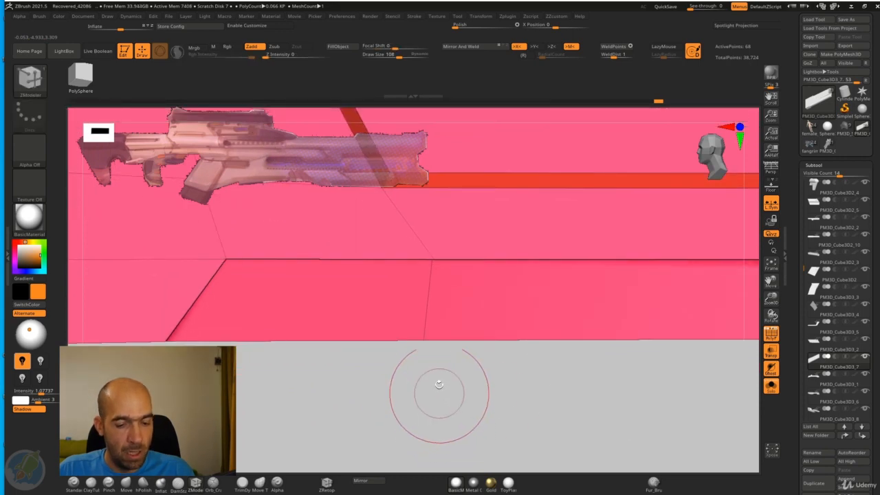
Step: Pull the upper rear inner corner of the lower recess away from its outer edge with the Move brush to slope the walls
{"action": "key", "text": "b"}
{"action": "key", "text": "m"}
{"action": "key", "text": "v"}
{"action": "left_click_drag", "start_coordinate": [240, 340], "coordinate": [264, 315]}
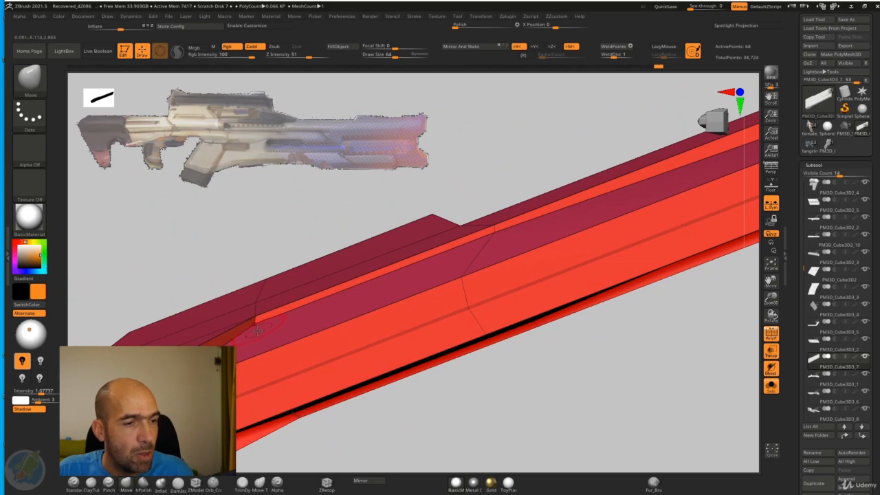
{"action": "left_click_drag", "start_coordinate": [274, 356], "coordinate": [309, 216]}
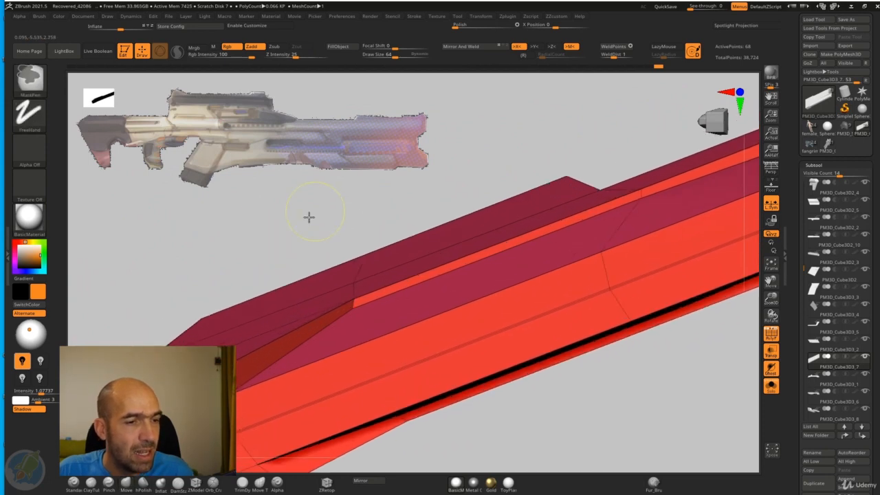
{"action": "mouse_move", "coordinate": [385, 338]}
{"action": "left_mouse_down"}
{"action": "mouse_move", "coordinate": [511, 417]}
{"action": "mouse_move", "coordinate": [523, 471]}
{"action": "left_mouse_up"}
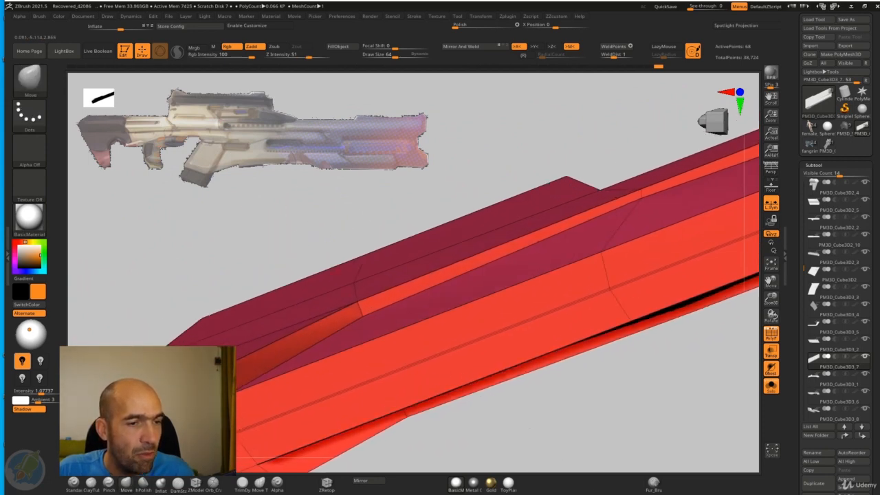
{"action": "left_click_drag", "start_coordinate": [359, 292], "coordinate": [313, 224]}
{"action": "mouse_move", "coordinate": [359, 199]}
{"action": "left_mouse_down"}
{"action": "mouse_move", "coordinate": [393, 241]}
{"action": "mouse_move", "coordinate": [365, 309]}
{"action": "left_mouse_up"}
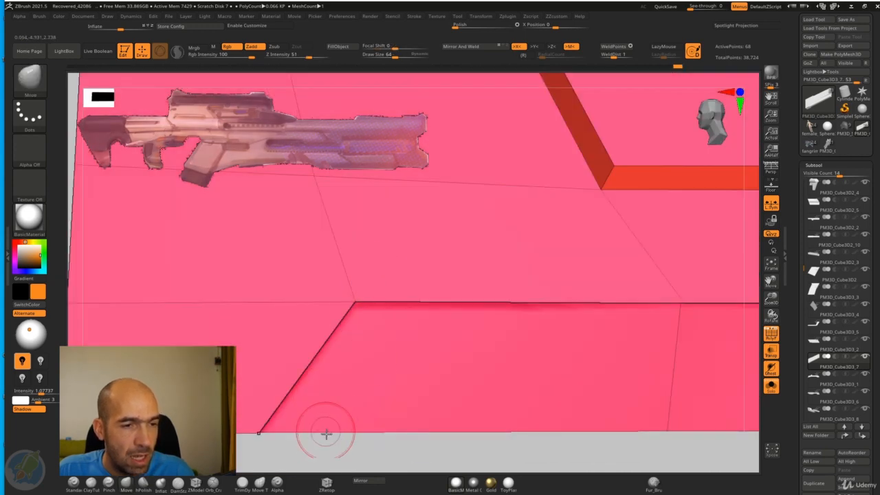
Step: Move the recess's lower rear inner corner forward and its middle ledge point downward to even out the sloped wall widths
{"action": "left_click_drag", "start_coordinate": [326, 433], "coordinate": [370, 281]}
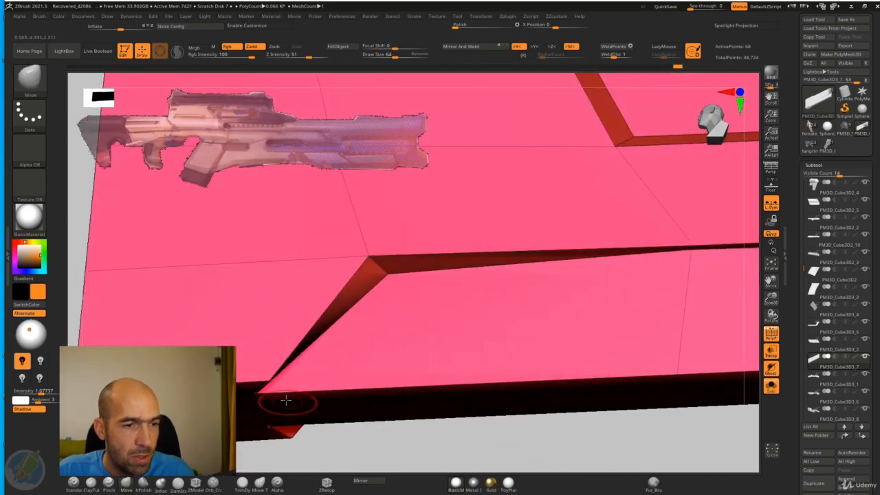
{"action": "left_click_drag", "start_coordinate": [310, 440], "coordinate": [323, 351]}
{"action": "left_click_drag", "start_coordinate": [279, 390], "coordinate": [363, 391]}
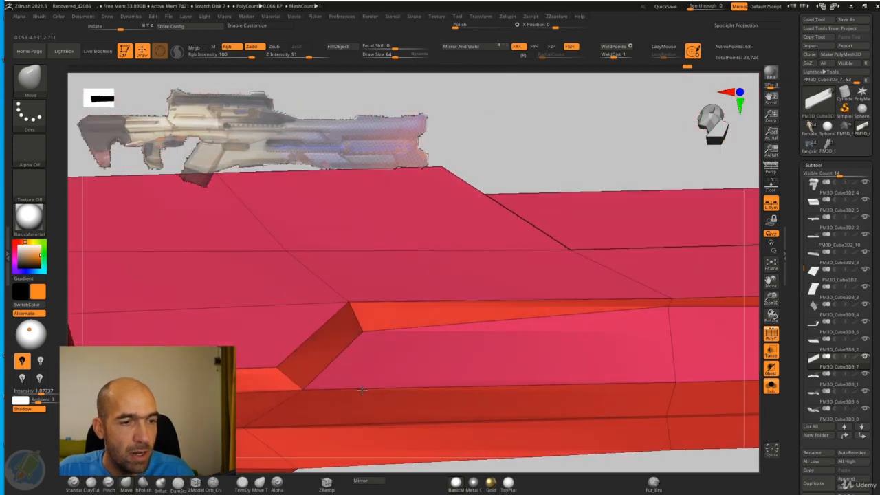
{"action": "left_click_drag", "start_coordinate": [519, 188], "coordinate": [486, 254]}
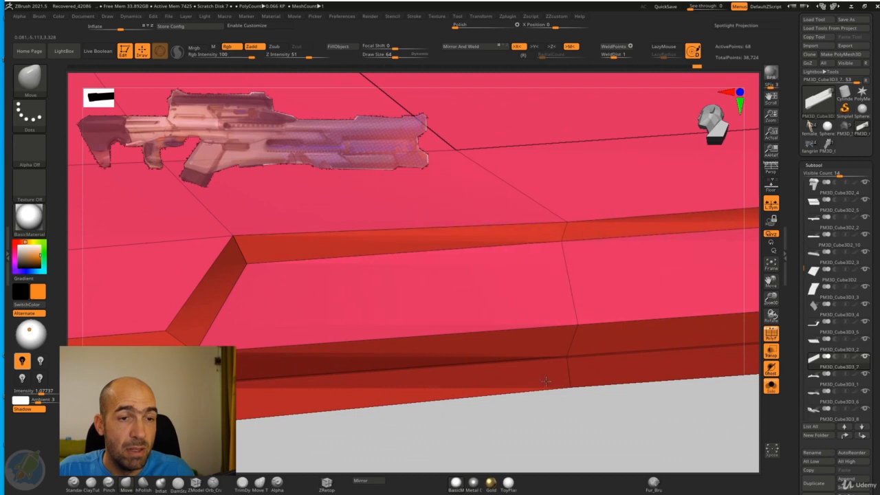
{"action": "left_click_drag", "start_coordinate": [566, 414], "coordinate": [524, 298], "text": "shift"}
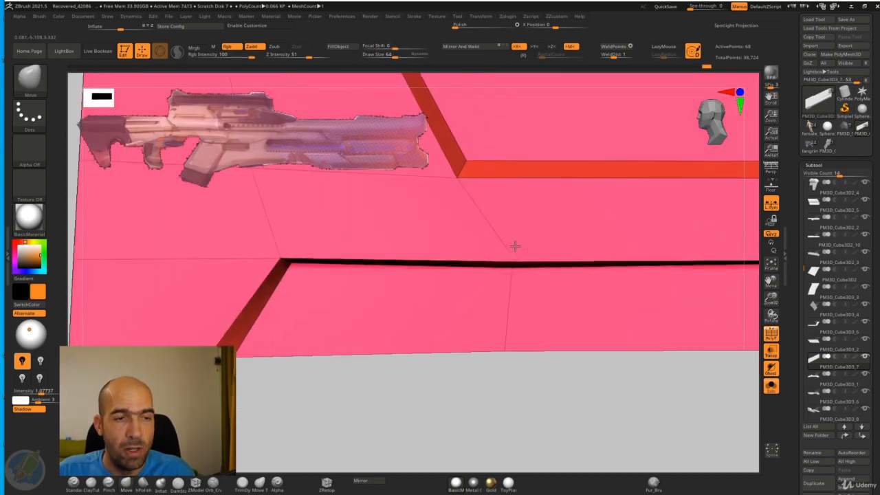
Step: Adjust the points along the lower recess's upper wall with the Move brush to keep its width even up to the front end
{"action": "mouse_move", "coordinate": [269, 394]}
{"action": "left_mouse_down"}
{"action": "mouse_move", "coordinate": [420, 284]}
{"action": "mouse_move", "coordinate": [428, 297]}
{"action": "left_mouse_up"}
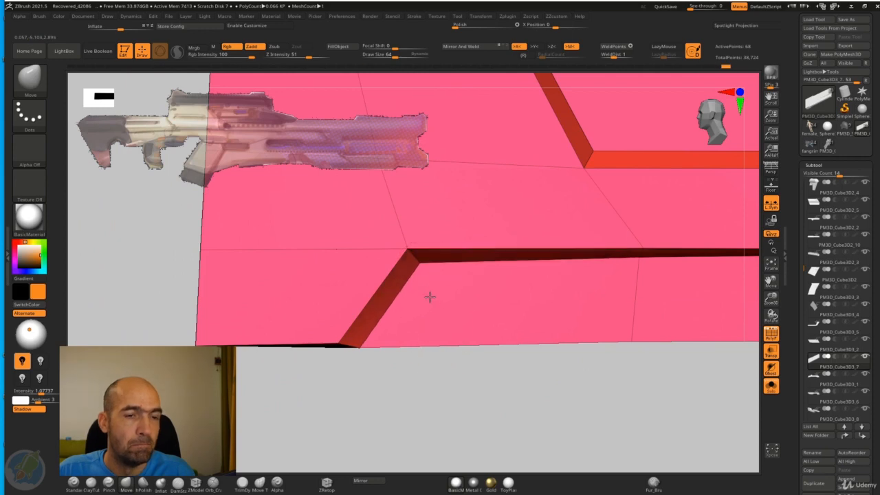
{"action": "mouse_move", "coordinate": [648, 344]}
{"action": "left_mouse_down", "text": "alt"}
{"action": "mouse_move", "coordinate": [463, 319]}
{"action": "mouse_move", "coordinate": [524, 335]}
{"action": "left_mouse_up", "text": "alt"}
{"action": "mouse_move", "coordinate": [759, 307]}
{"action": "left_mouse_down"}
{"action": "mouse_move", "coordinate": [660, 328]}
{"action": "mouse_move", "coordinate": [592, 330]}
{"action": "mouse_move", "coordinate": [603, 303]}
{"action": "mouse_move", "coordinate": [408, 317]}
{"action": "mouse_move", "coordinate": [384, 349]}
{"action": "mouse_move", "coordinate": [380, 379]}
{"action": "left_mouse_up"}
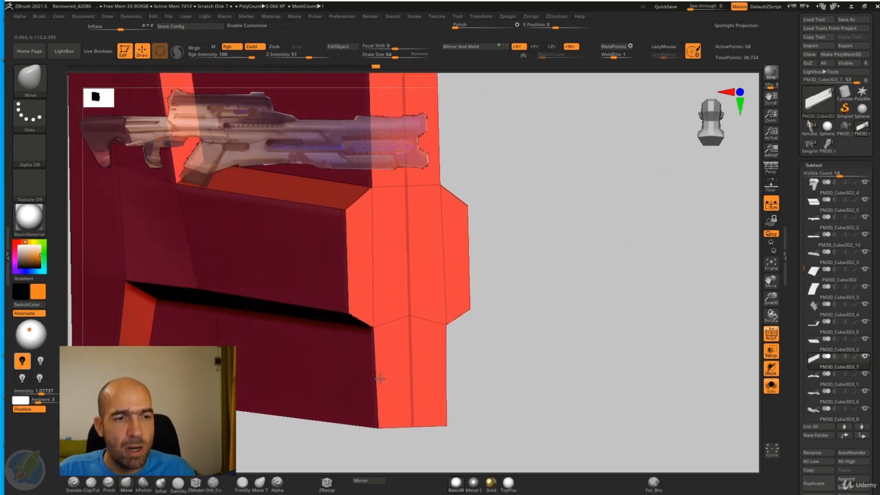
{"action": "left_click_drag", "start_coordinate": [481, 321], "coordinate": [556, 303]}
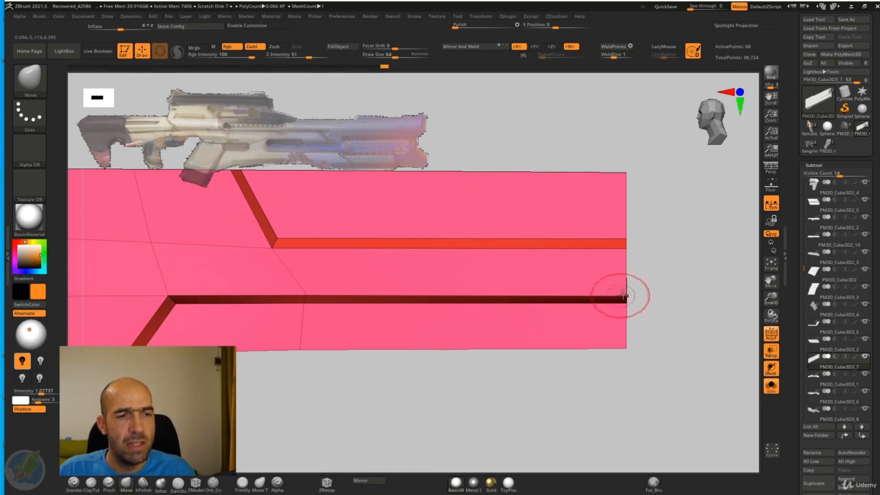
{"action": "left_click_drag", "start_coordinate": [650, 294], "coordinate": [647, 323]}
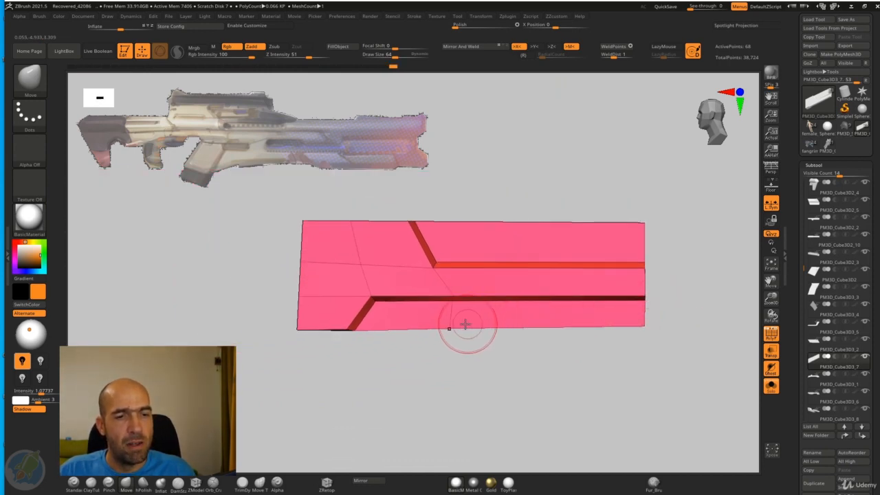
{"action": "left_click_drag", "start_coordinate": [550, 344], "coordinate": [735, 381]}
Step: Show all rifle parts again and turn off the wireframe and transparency display
{"action": "left_click", "coordinate": [771, 386]}
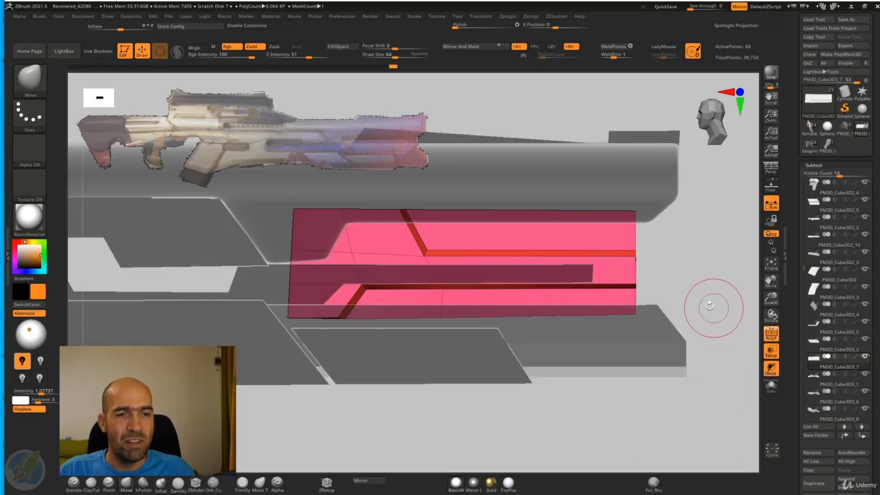
{"action": "left_click_drag", "start_coordinate": [710, 306], "coordinate": [757, 337]}
{"action": "left_click", "coordinate": [772, 334]}
{"action": "mouse_move", "coordinate": [688, 324]}
{"action": "left_mouse_down"}
{"action": "mouse_move", "coordinate": [733, 352]}
{"action": "mouse_move", "coordinate": [667, 367]}
{"action": "mouse_move", "coordinate": [692, 368]}
{"action": "mouse_move", "coordinate": [660, 348]}
{"action": "mouse_move", "coordinate": [692, 337]}
{"action": "left_mouse_up"}
{"action": "left_click", "coordinate": [771, 353]}
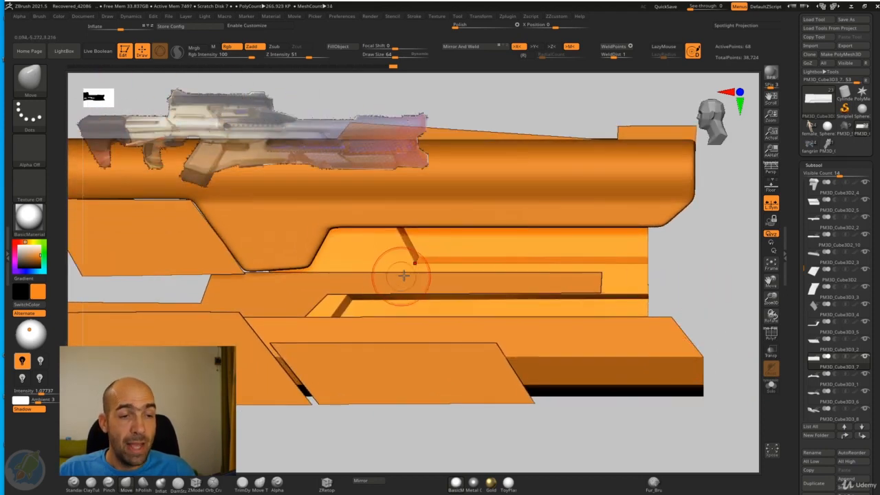
Step: Duplicate the slanted plate on the lower front body and move the copy up over the upper recess beneath the barrel
{"action": "left_click", "coordinate": [408, 374], "text": "alt"}
{"action": "left_click_drag", "start_coordinate": [474, 438], "coordinate": [487, 423], "text": "alt"}
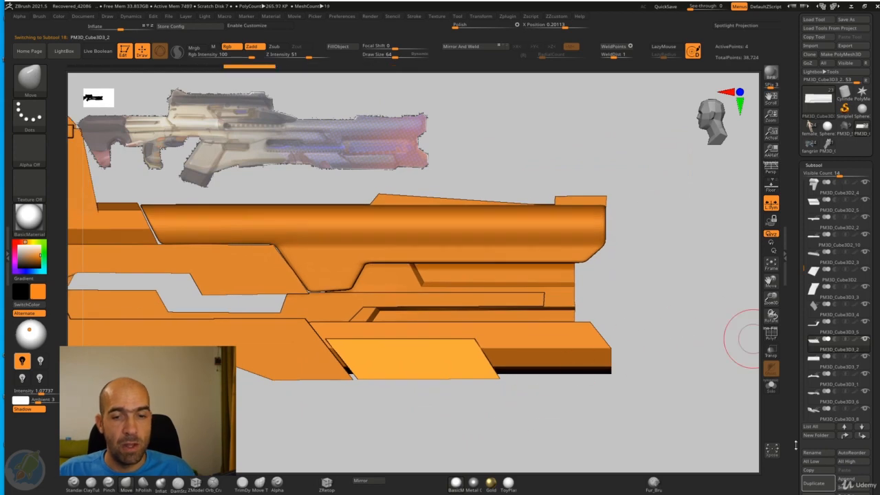
{"action": "left_click", "coordinate": [813, 484]}
{"action": "key", "text": "w"}
{"action": "left_click_drag", "start_coordinate": [469, 310], "coordinate": [545, 231]}
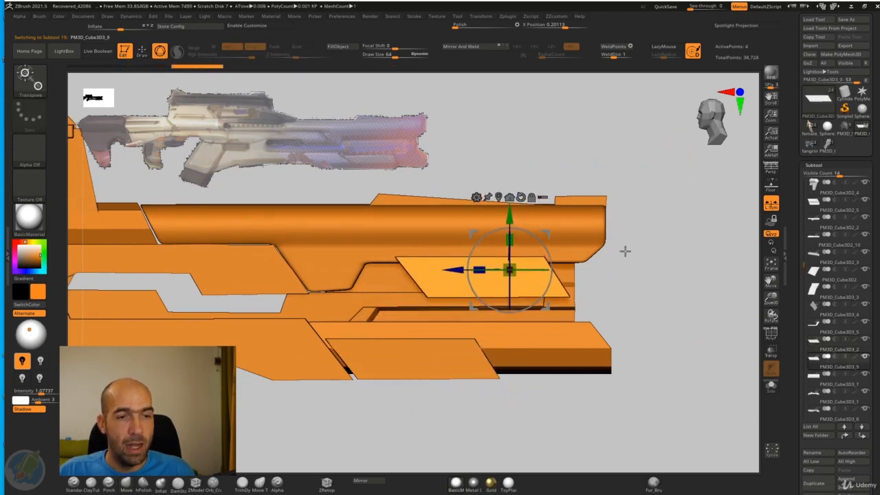
{"action": "key", "text": "q"}
{"action": "mouse_move", "coordinate": [634, 270]}
{"action": "left_mouse_down", "text": "alt"}
{"action": "mouse_move", "coordinate": [644, 271]}
{"action": "mouse_move", "coordinate": [637, 279]}
{"action": "left_mouse_up", "text": "alt"}
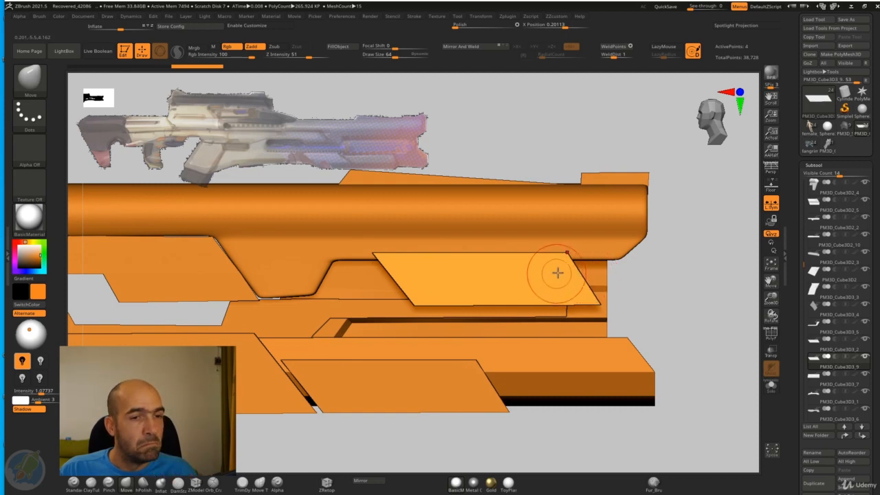
Step: Divide the copied plate into narrow slanted strips with ZModeler's edge Insert action and the Multiple EdgeLoops target, with the wireframe displayed
{"action": "left_click", "coordinate": [199, 485]}
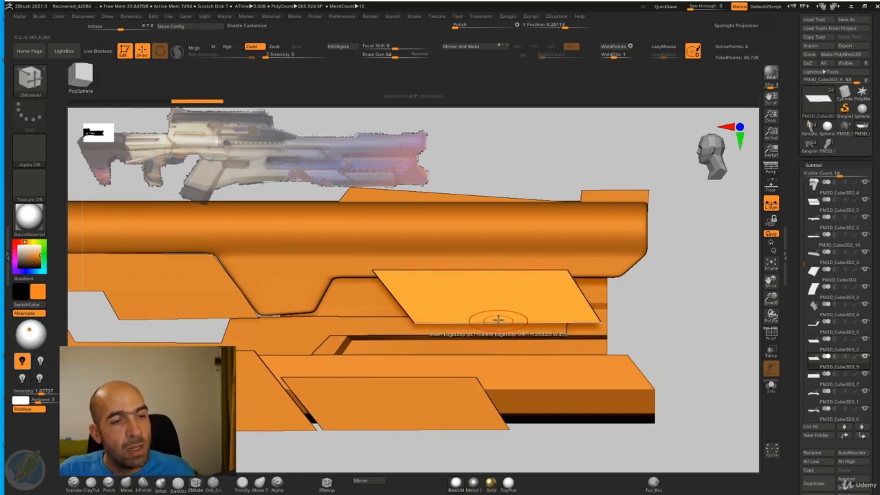
{"action": "key", "text": "space"}
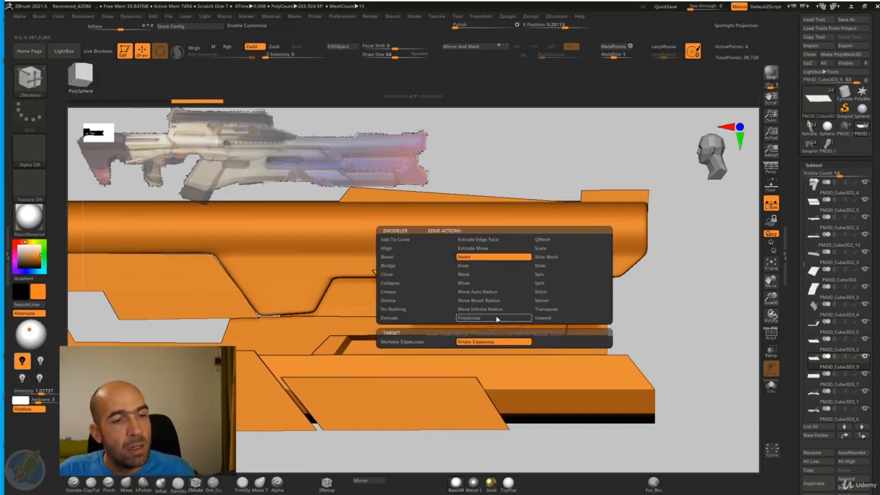
{"action": "left_click", "coordinate": [431, 341]}
{"action": "key", "text": "shift+f"}
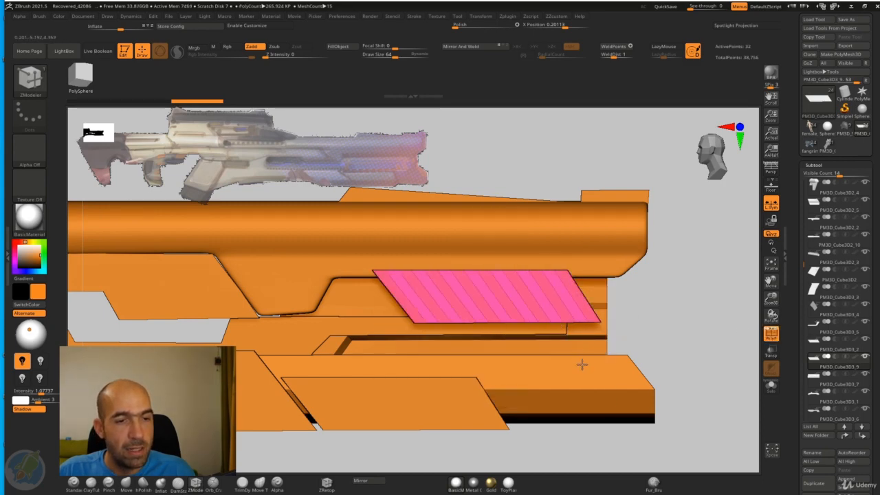
Step: Extrude every other strip of the plate outward with ZModeler's Extrude action and the Polygroup All target
{"action": "left_click_drag", "start_coordinate": [678, 355], "coordinate": [568, 314]}
{"action": "key", "text": "space"}
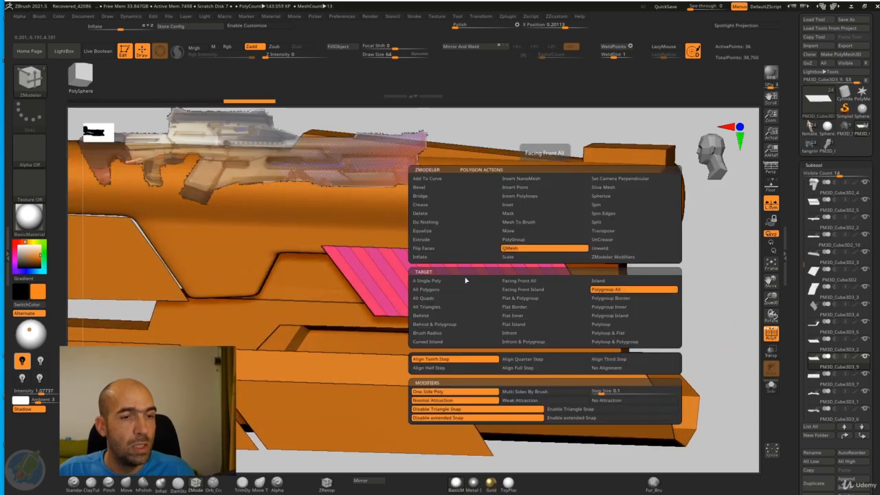
{"action": "left_click", "coordinate": [443, 241]}
{"action": "left_click", "coordinate": [615, 292]}
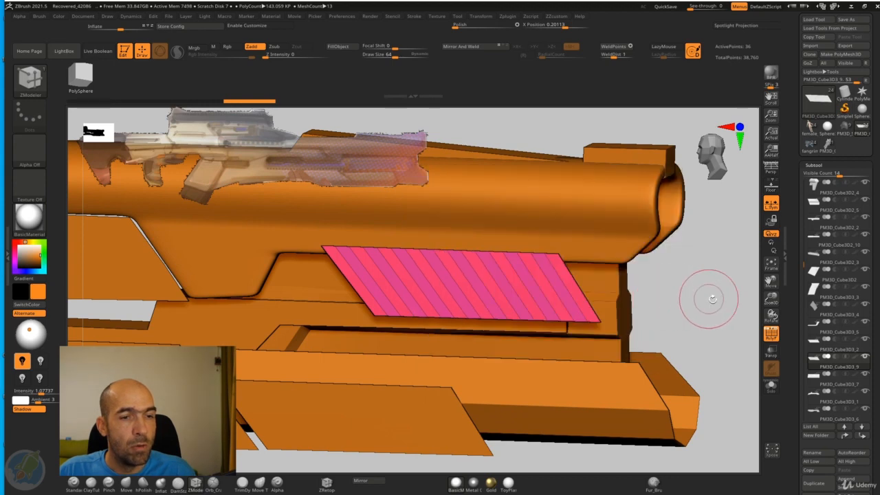
{"action": "left_click_drag", "start_coordinate": [708, 295], "coordinate": [631, 292]}
Step: Move the slatted piece inward to the recessed panel and recentre the gizmo on it
{"action": "key", "text": "w"}
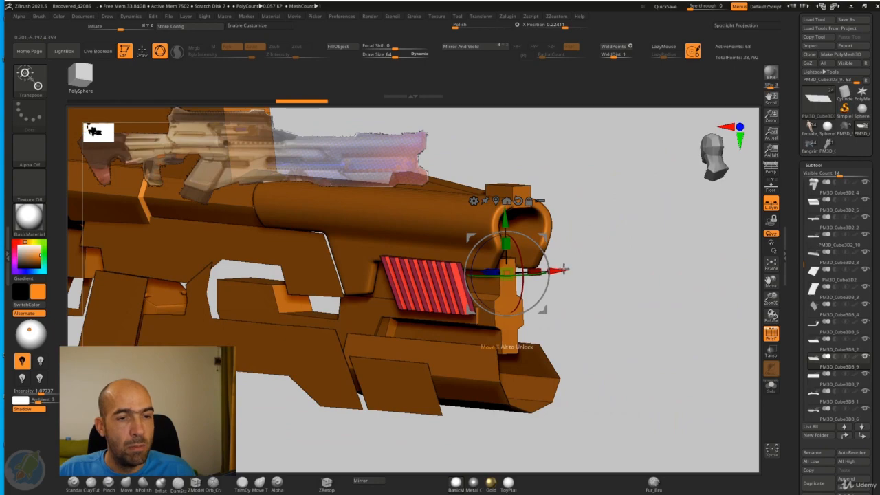
{"action": "left_click_drag", "start_coordinate": [563, 269], "coordinate": [582, 269]}
{"action": "left_click", "coordinate": [516, 200]}
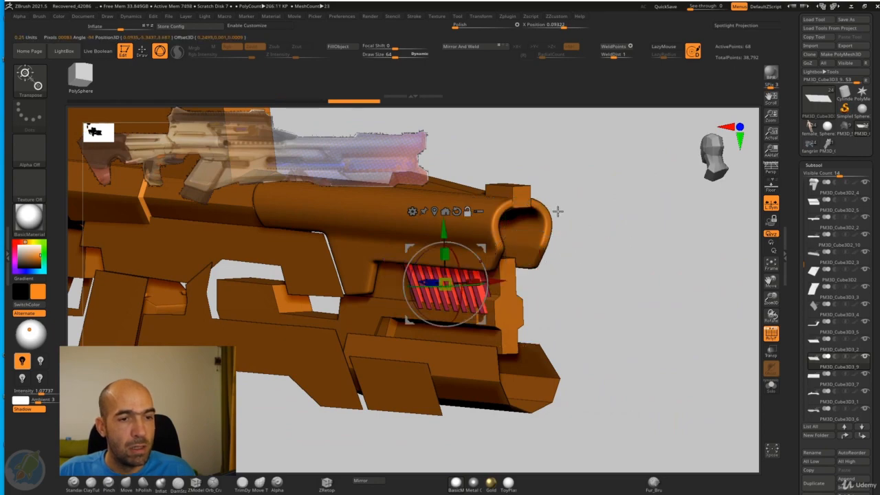
Step: Scale the slats down to fit the upper recess, sink them into it, and rotate them slightly
{"action": "left_click_drag", "start_coordinate": [562, 214], "coordinate": [502, 277]}
{"action": "mouse_move", "coordinate": [585, 274]}
{"action": "left_mouse_down"}
{"action": "mouse_move", "coordinate": [623, 269]}
{"action": "mouse_move", "coordinate": [667, 295]}
{"action": "mouse_move", "coordinate": [644, 291]}
{"action": "left_mouse_up"}
{"action": "key", "text": "q"}
{"action": "key", "text": "w"}
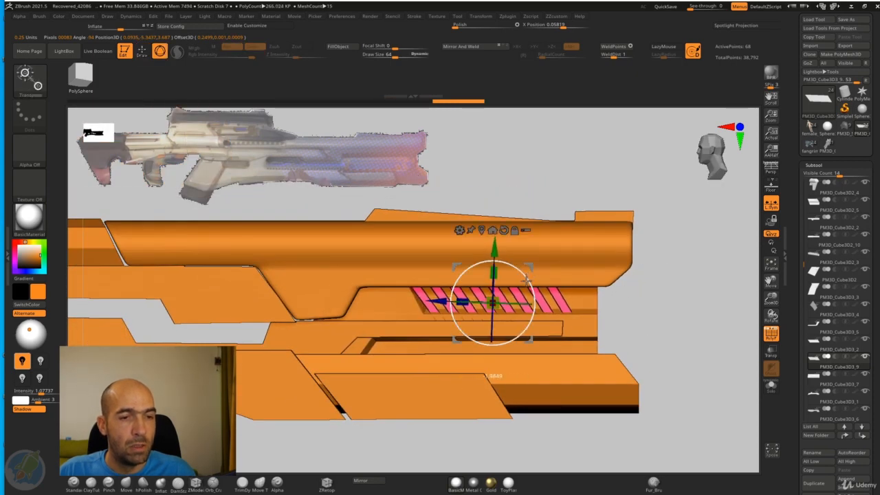
{"action": "left_click_drag", "start_coordinate": [532, 282], "coordinate": [528, 282]}
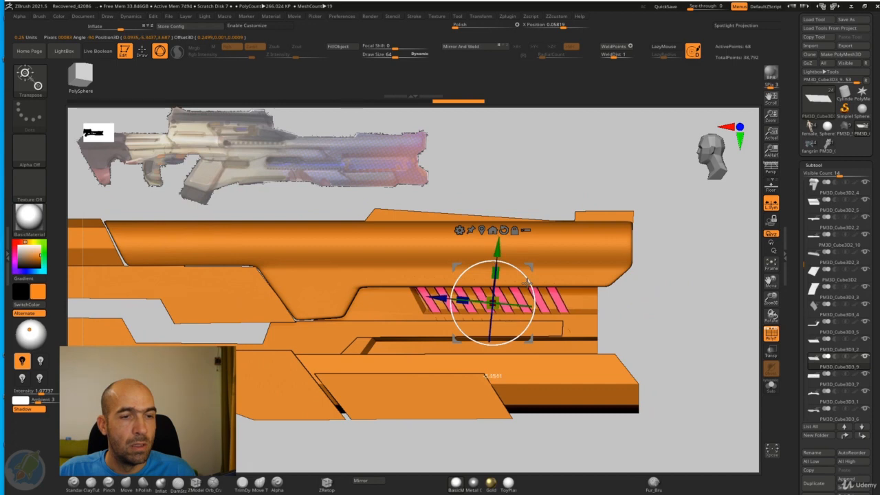
{"action": "key", "text": "q"}
{"action": "left_click_drag", "start_coordinate": [653, 287], "coordinate": [668, 271], "text": "alt"}
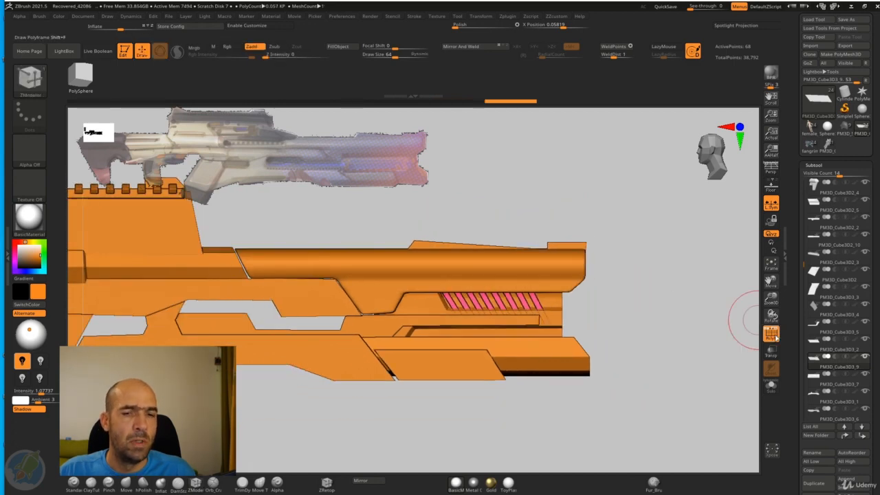
Step: Turn off the wireframe display and view the slats in the recess at a slight angle
{"action": "left_click", "coordinate": [775, 333]}
{"action": "left_click_drag", "start_coordinate": [690, 346], "coordinate": [670, 330], "text": "alt"}
{"action": "mouse_move", "coordinate": [670, 330]}
{"action": "left_mouse_down"}
{"action": "mouse_move", "coordinate": [606, 330]}
{"action": "mouse_move", "coordinate": [678, 349]}
{"action": "left_mouse_up"}
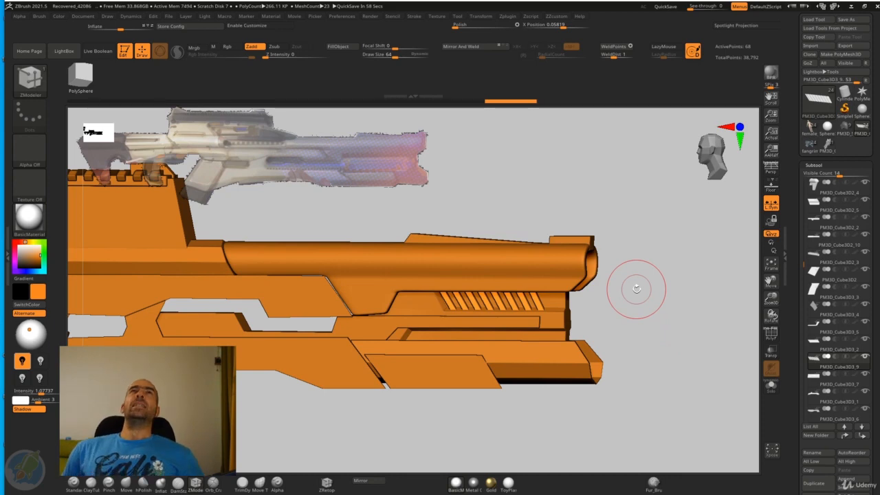
Step: Try to copy the slats within the same subtool and rotate the copy into the lower recess
{"action": "key", "text": "w"}
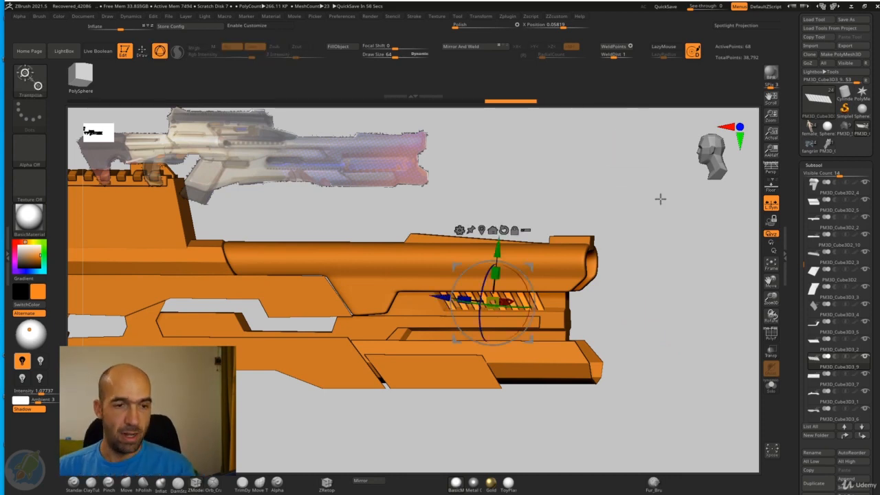
{"action": "left_click_drag", "start_coordinate": [660, 199], "coordinate": [653, 273], "text": "shift"}
{"action": "left_click_drag", "start_coordinate": [628, 244], "coordinate": [659, 238], "text": "alt"}
{"action": "left_click_drag", "start_coordinate": [561, 229], "coordinate": [421, 345], "text": "ctrl"}
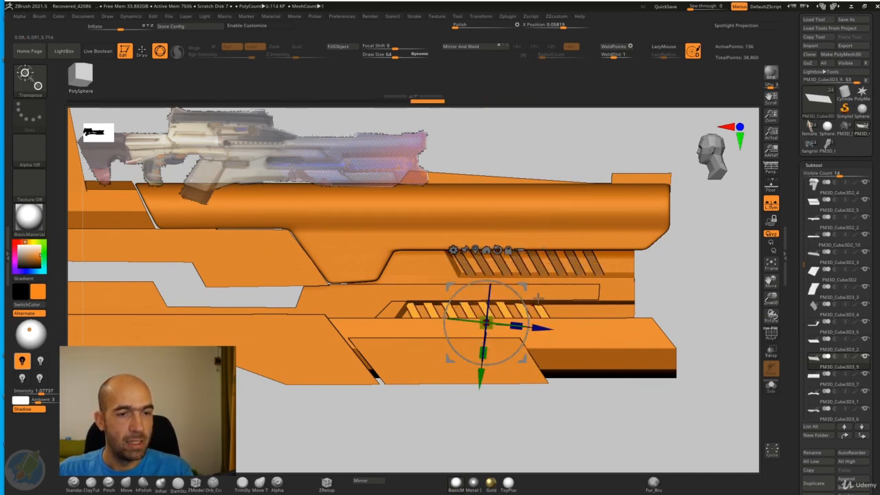
{"action": "left_click_drag", "start_coordinate": [523, 285], "coordinate": [531, 283]}
{"action": "key", "text": "q"}
{"action": "mouse_move", "coordinate": [730, 269]}
{"action": "left_mouse_down", "text": "alt"}
{"action": "mouse_move", "coordinate": [672, 238]}
{"action": "mouse_move", "coordinate": [677, 249]}
{"action": "mouse_move", "coordinate": [423, 291]}
{"action": "mouse_move", "coordinate": [396, 312]}
{"action": "left_mouse_up", "text": "alt"}
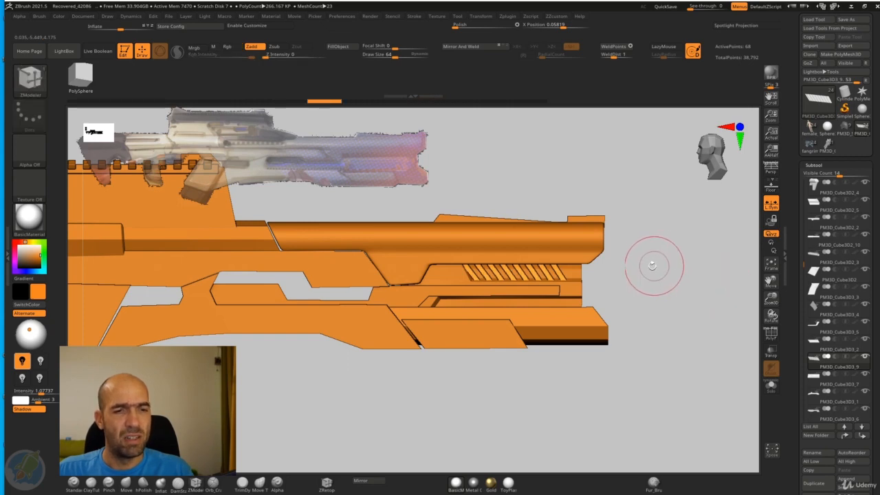
Step: Duplicate the slats as a new subtool, mirror their slant, and place the copy down in the lower recess
{"action": "key", "text": "w"}
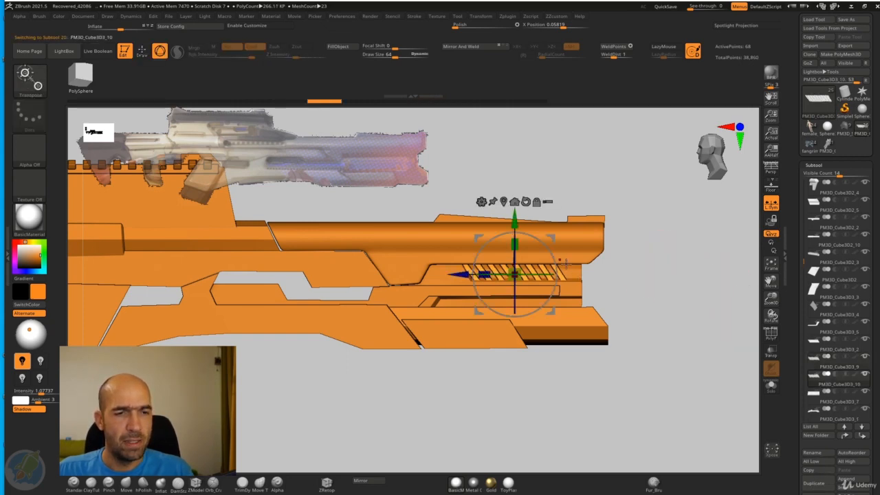
{"action": "left_click_drag", "start_coordinate": [653, 248], "coordinate": [438, 302], "text": "ctrl"}
{"action": "left_click", "coordinate": [658, 295], "text": "ctrl"}
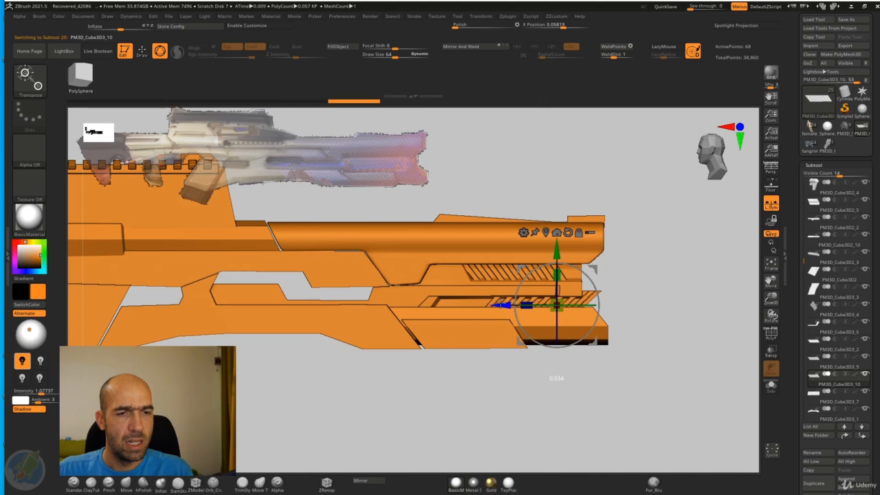
Step: Slide the lower slats rearward along their recess to line up with the upper set
{"action": "left_click_drag", "start_coordinate": [501, 305], "coordinate": [502, 306]}
{"action": "left_click_drag", "start_coordinate": [651, 298], "coordinate": [666, 311], "text": "ctrl"}
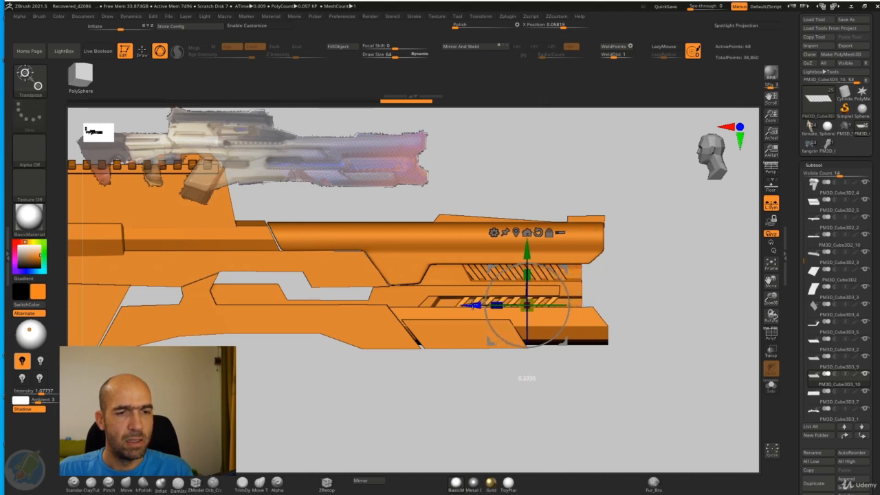
{"action": "key", "text": "q"}
{"action": "mouse_move", "coordinate": [640, 257]}
{"action": "left_mouse_down", "text": "alt"}
{"action": "mouse_move", "coordinate": [612, 240]}
{"action": "mouse_move", "coordinate": [595, 257]}
{"action": "mouse_move", "coordinate": [630, 249]}
{"action": "mouse_move", "coordinate": [621, 249]}
{"action": "mouse_move", "coordinate": [731, 292]}
{"action": "mouse_move", "coordinate": [680, 319]}
{"action": "mouse_move", "coordinate": [678, 297]}
{"action": "mouse_move", "coordinate": [691, 295]}
{"action": "mouse_move", "coordinate": [674, 288]}
{"action": "left_mouse_up", "text": "alt"}
{"action": "key", "text": "w"}
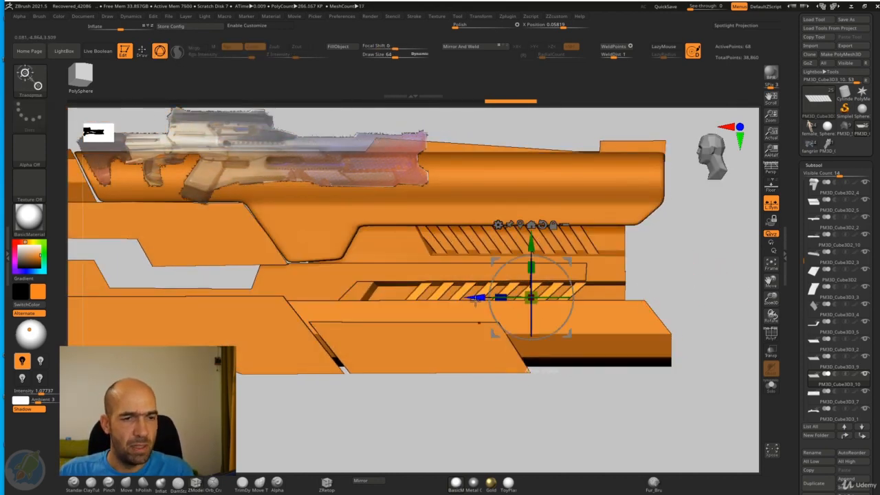
{"action": "key", "text": "q"}
{"action": "mouse_move", "coordinate": [682, 263]}
{"action": "left_mouse_down", "text": "alt"}
{"action": "mouse_move", "coordinate": [692, 277]}
{"action": "mouse_move", "coordinate": [675, 271]}
{"action": "left_mouse_up", "text": "alt"}
Step: Select the upper slats and nudge them slightly toward the front along their recess
{"action": "left_click", "coordinate": [587, 265], "text": "alt"}
{"action": "left_click_drag", "start_coordinate": [711, 178], "coordinate": [429, 252], "text": "ctrl"}
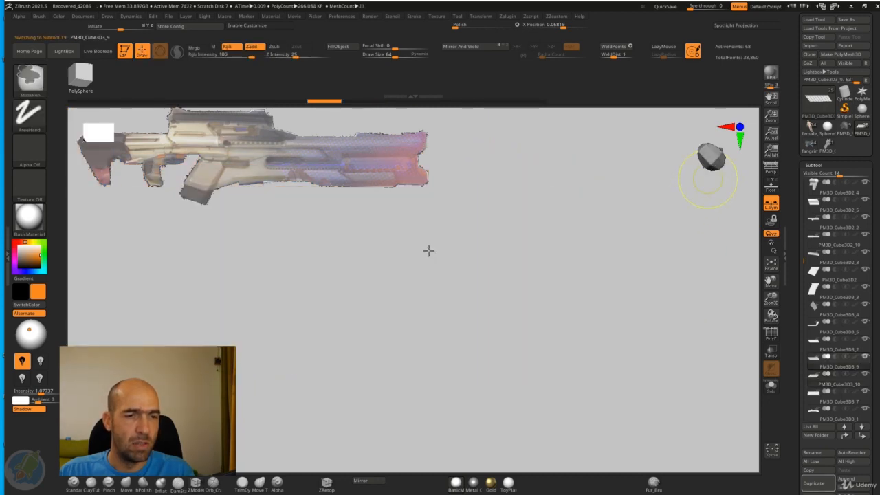
{"action": "key", "text": "f"}
{"action": "right_click_drag", "start_coordinate": [553, 301], "coordinate": [665, 324]}
{"action": "right_click_drag", "start_coordinate": [759, 218], "coordinate": [614, 228], "text": "ctrl"}
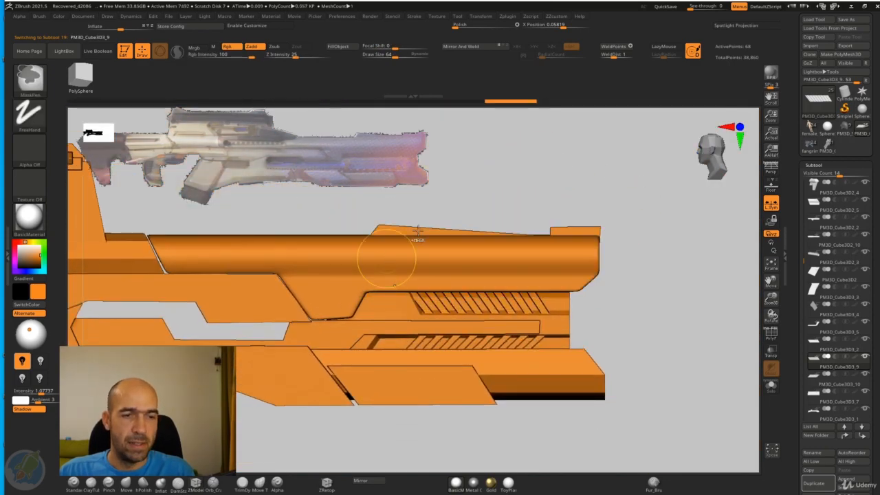
{"action": "key", "text": "w"}
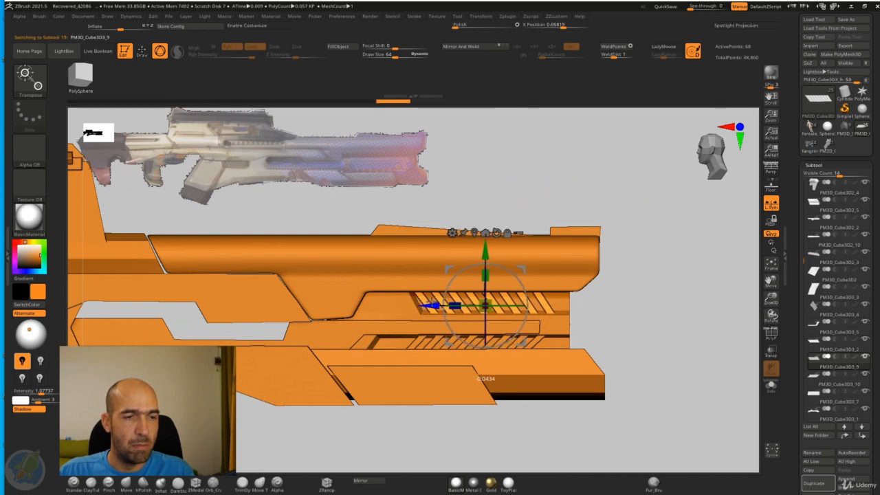
{"action": "left_click_drag", "start_coordinate": [452, 303], "coordinate": [474, 303]}
{"action": "key", "text": "ctrl+z"}
{"action": "left_click_drag", "start_coordinate": [658, 225], "coordinate": [373, 308], "text": "ctrl"}
{"action": "left_click", "coordinate": [558, 166], "text": "ctrl"}
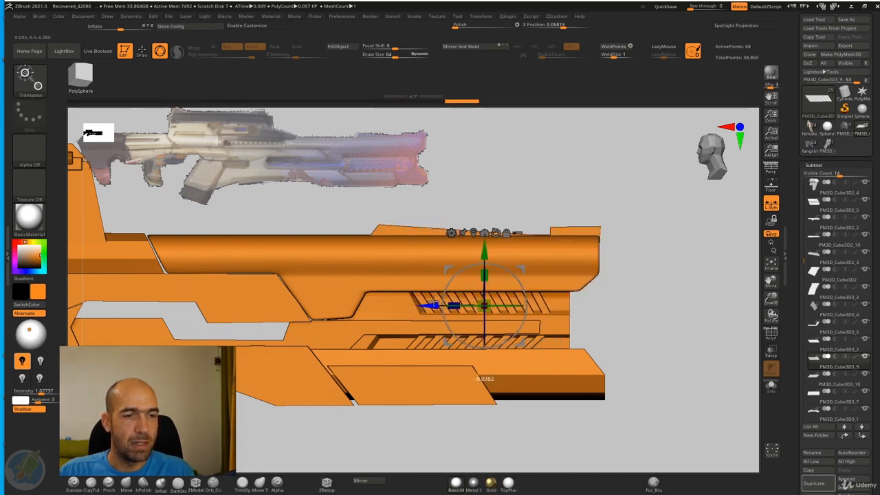
{"action": "left_click_drag", "start_coordinate": [427, 305], "coordinate": [433, 306]}
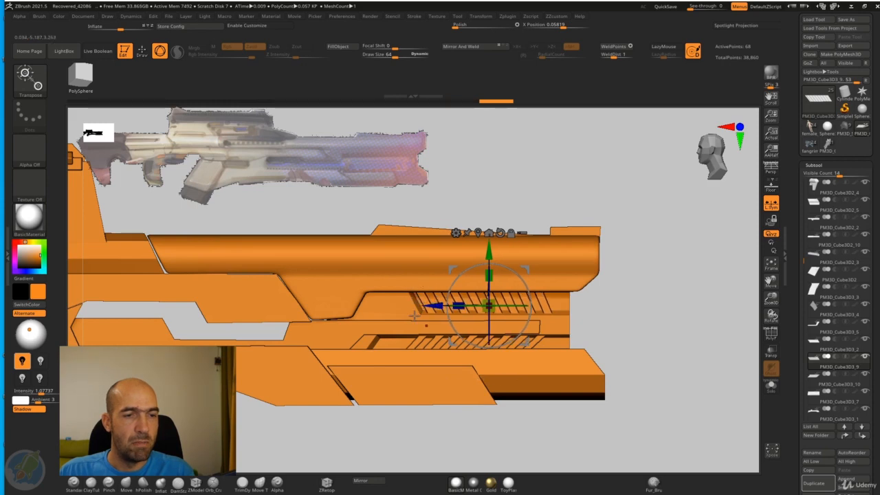
Step: Stretch the upper slats lengthwise along the recess to bring them closer to the panel's front end
{"action": "key", "text": "q"}
{"action": "mouse_move", "coordinate": [656, 308]}
{"action": "left_mouse_down", "text": "alt"}
{"action": "mouse_move", "coordinate": [607, 261]}
{"action": "mouse_move", "coordinate": [636, 280]}
{"action": "left_mouse_up", "text": "alt"}
{"action": "key", "text": "w"}
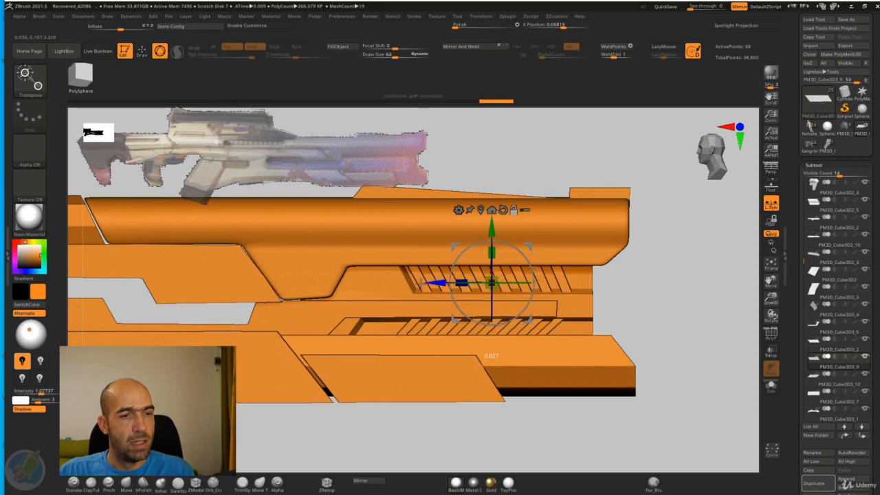
{"action": "left_click_drag", "start_coordinate": [421, 283], "coordinate": [369, 282], "text": "alt"}
{"action": "key", "text": "ctrl+shift+z"}
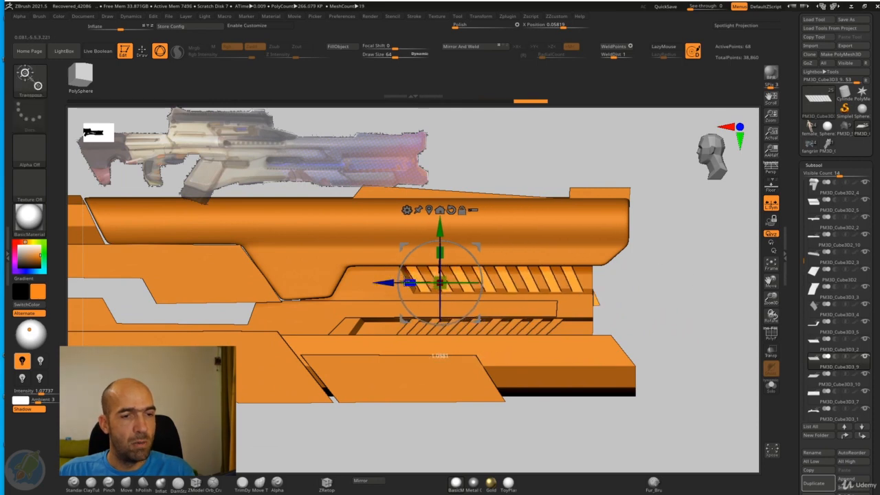
Step: Turn on dynamic subdivision for the upper slats with crease level 1 and smooth subdivision level 2
{"action": "key", "text": "q"}
{"action": "mouse_move", "coordinate": [652, 282]}
{"action": "left_mouse_down", "text": "alt"}
{"action": "mouse_move", "coordinate": [631, 264]}
{"action": "mouse_move", "coordinate": [624, 279]}
{"action": "left_mouse_up", "text": "alt"}
{"action": "key", "text": "ctrl+shift+d"}
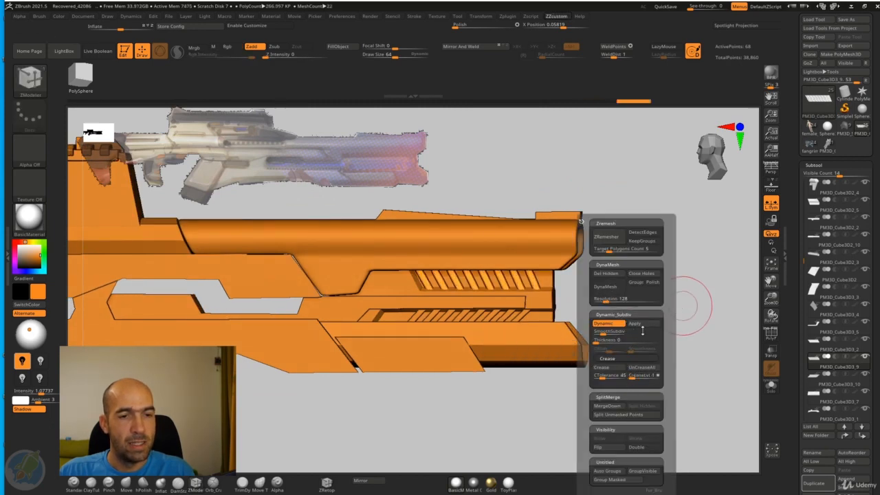
{"action": "left_click_drag", "start_coordinate": [695, 310], "coordinate": [691, 328]}
{"action": "key", "text": "ctrl+space"}
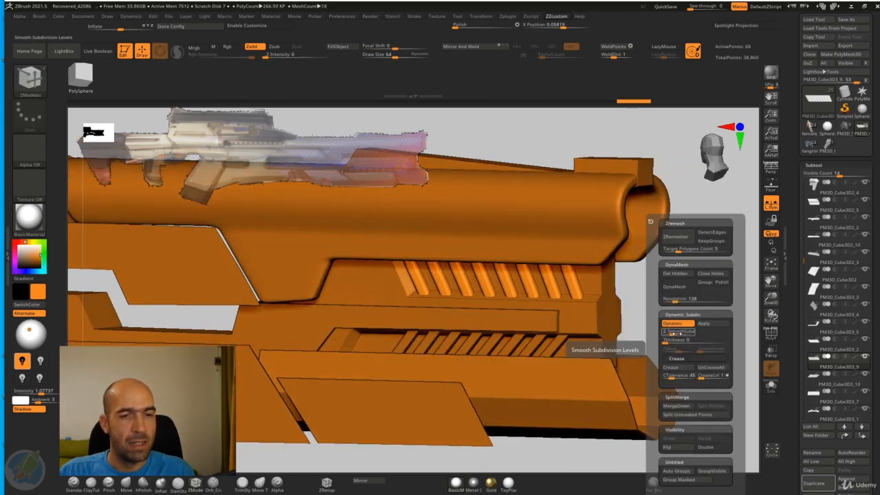
{"action": "left_click_drag", "start_coordinate": [649, 305], "coordinate": [670, 323]}
Step: Select the slats in the lower recess and isolate them from the rest of the rifle
{"action": "left_click", "coordinate": [580, 340], "text": "alt"}
{"action": "key", "text": "w"}
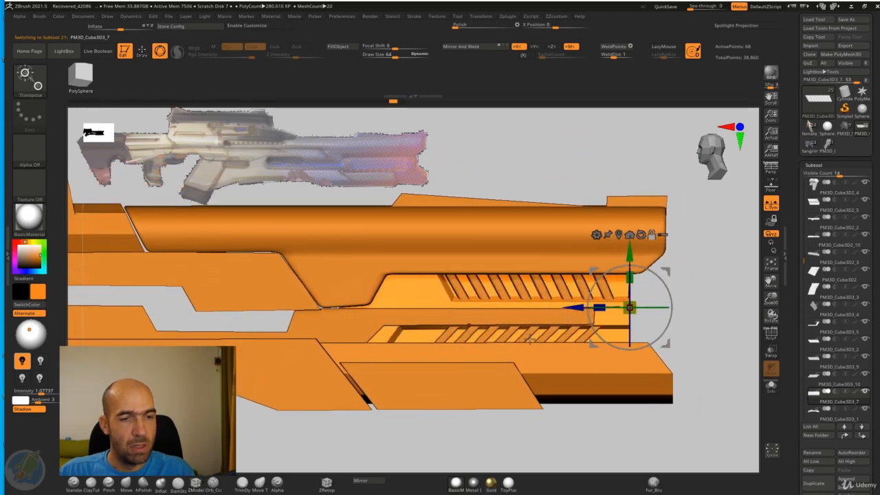
{"action": "left_click", "coordinate": [531, 316], "text": "alt"}
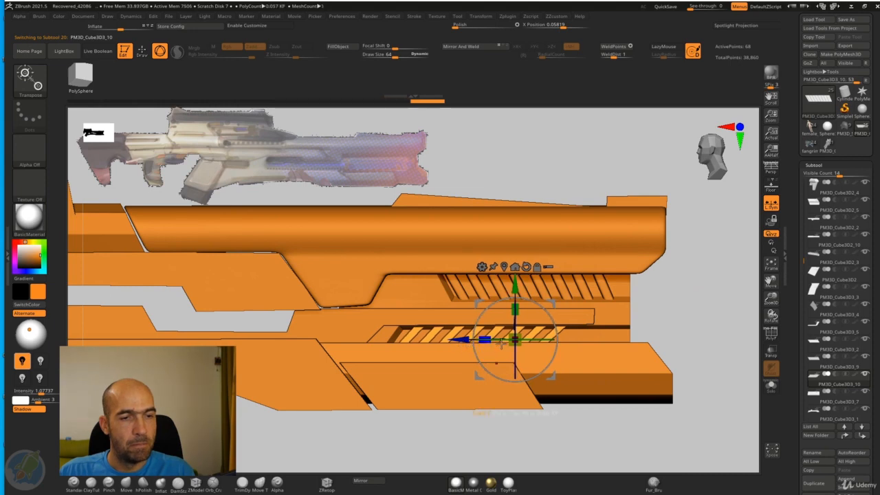
{"action": "key", "text": "q"}
{"action": "mouse_move", "coordinate": [676, 301]}
{"action": "left_mouse_down", "text": "alt"}
{"action": "mouse_move", "coordinate": [664, 293]}
{"action": "mouse_move", "coordinate": [690, 299]}
{"action": "mouse_move", "coordinate": [656, 297]}
{"action": "left_mouse_up", "text": "alt"}
{"action": "key", "text": "w"}
{"action": "left_click", "coordinate": [771, 386]}
Step: Try to duplicate the isolated slats lengthwise toward the front, and undo the copy
{"action": "left_click_drag", "start_coordinate": [677, 372], "coordinate": [551, 331], "text": "alt"}
{"action": "left_click_drag", "start_coordinate": [440, 313], "coordinate": [681, 313], "text": "ctrl"}
{"action": "left_click_drag", "start_coordinate": [605, 333], "coordinate": [627, 342], "text": "ctrl"}
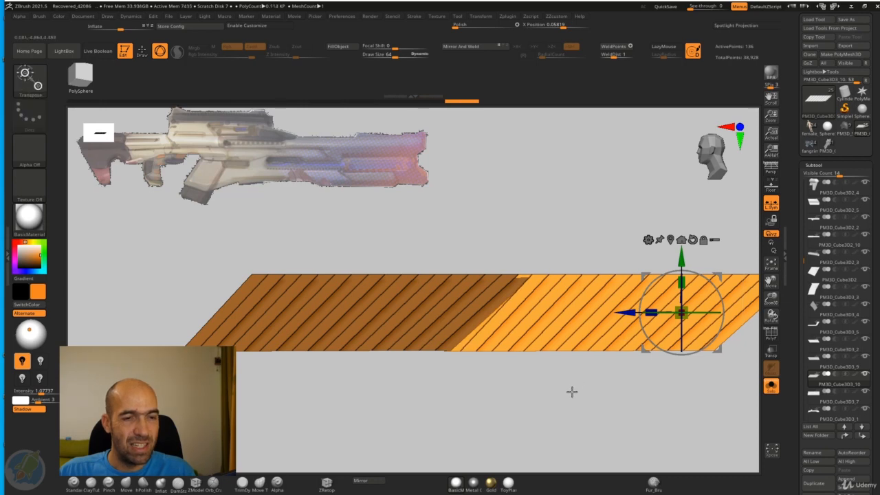
{"action": "key", "text": "ctrl+z"}
{"action": "key", "text": "ctrl+z"}
Step: Stretch the lower edge of the isolated slats slightly toward the front from their rear corner to even the slant
{"action": "key", "text": "q"}
{"action": "mouse_move", "coordinate": [556, 357]}
{"action": "left_mouse_down", "text": "alt"}
{"action": "mouse_move", "coordinate": [607, 342]}
{"action": "mouse_move", "coordinate": [558, 358]}
{"action": "mouse_move", "coordinate": [232, 318]}
{"action": "left_mouse_up", "text": "alt"}
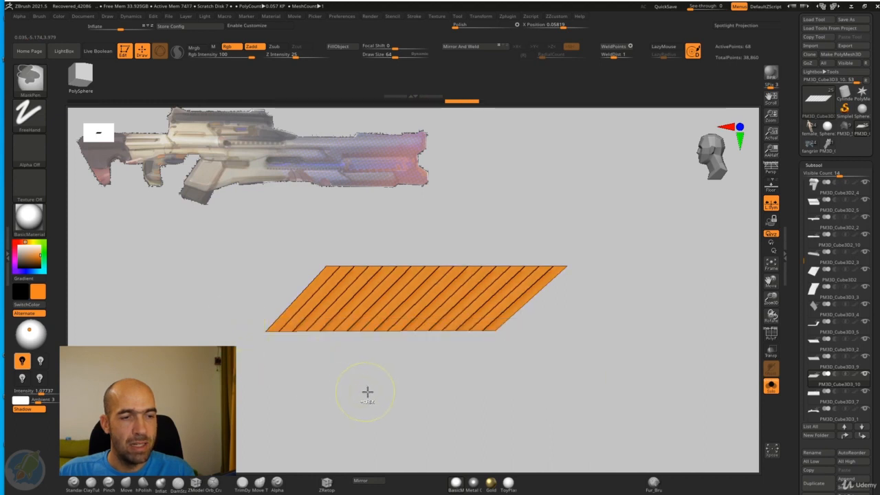
{"action": "key", "text": "w"}
{"action": "left_click_drag", "start_coordinate": [481, 267], "coordinate": [311, 296], "text": "alt"}
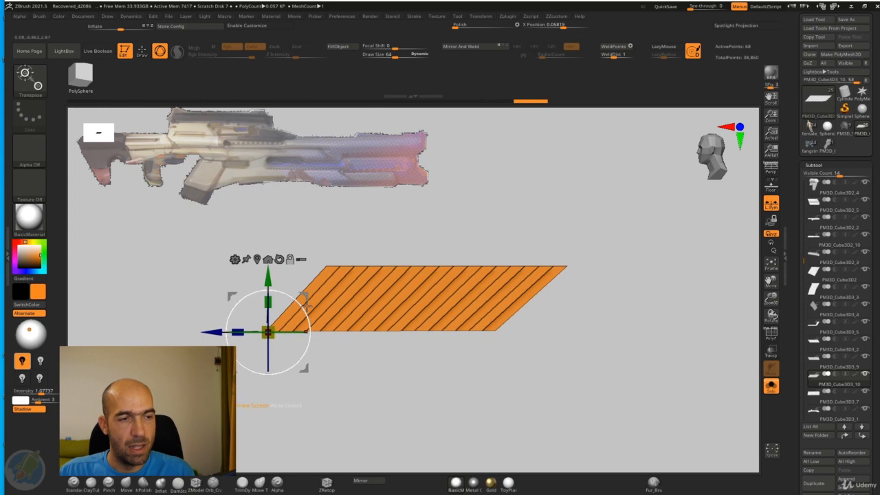
{"action": "left_click_drag", "start_coordinate": [241, 329], "coordinate": [238, 327]}
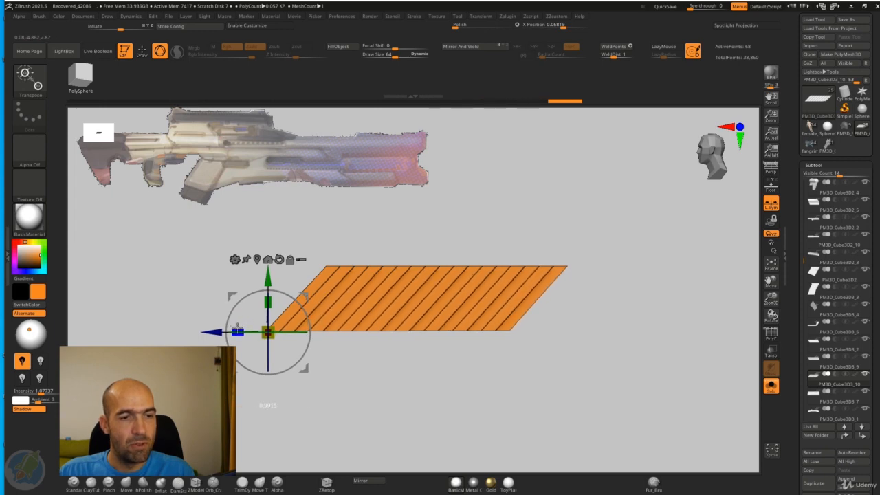
Step: Duplicate the lower slats lengthwise so the copy continues the row toward the front, clear the mask, and show the whole rifle
{"action": "left_click_drag", "start_coordinate": [543, 367], "coordinate": [493, 364], "text": "alt"}
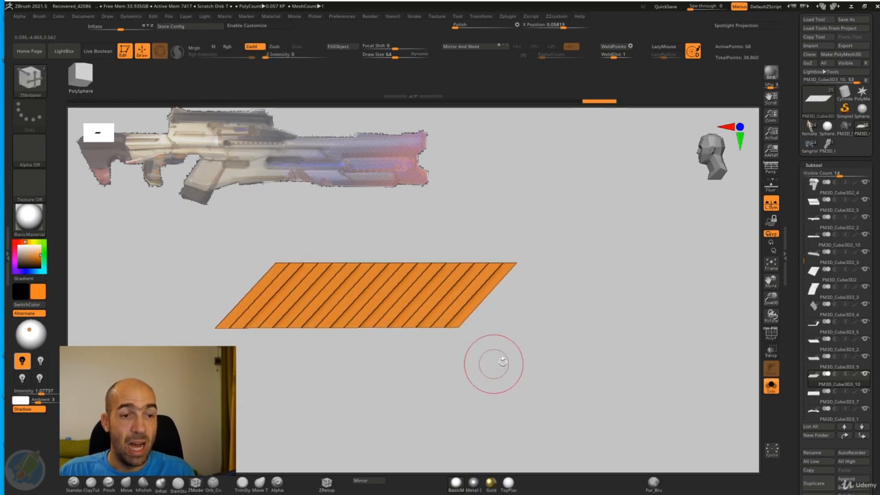
{"action": "left_click_drag", "start_coordinate": [165, 337], "coordinate": [391, 345], "text": "ctrl"}
{"action": "key", "text": "q"}
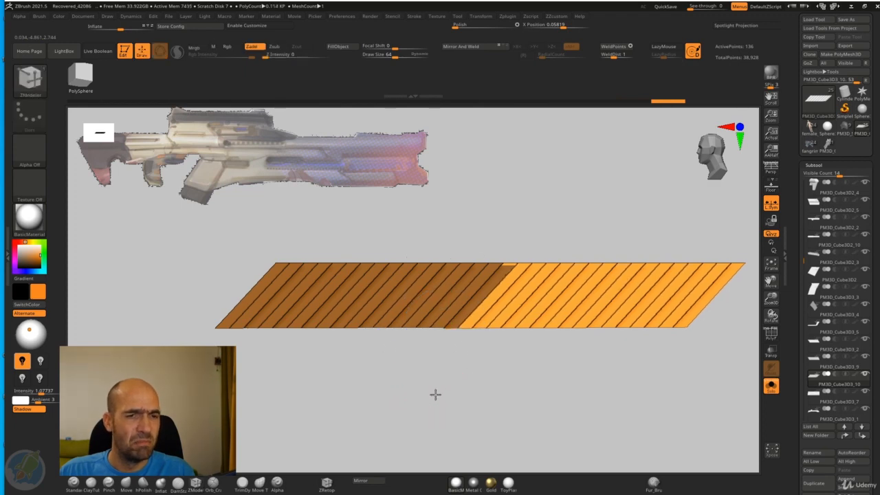
{"action": "left_click", "coordinate": [506, 410], "text": "ctrl"}
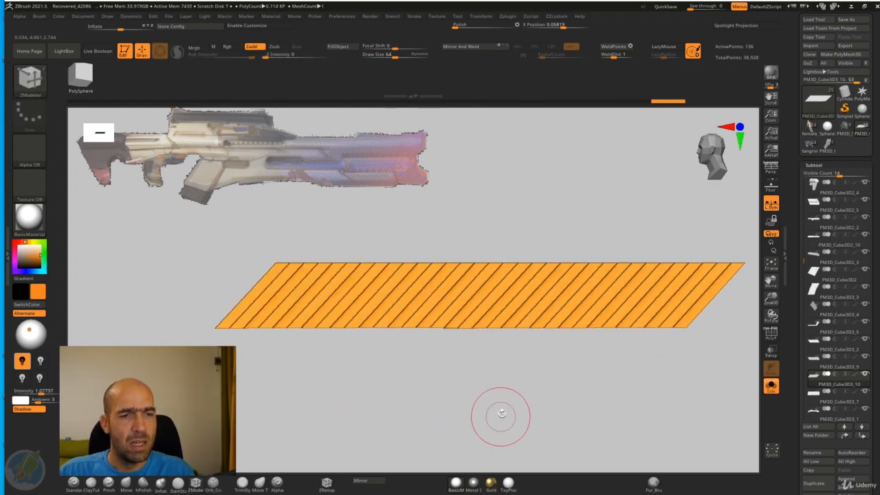
{"action": "left_click", "coordinate": [771, 389]}
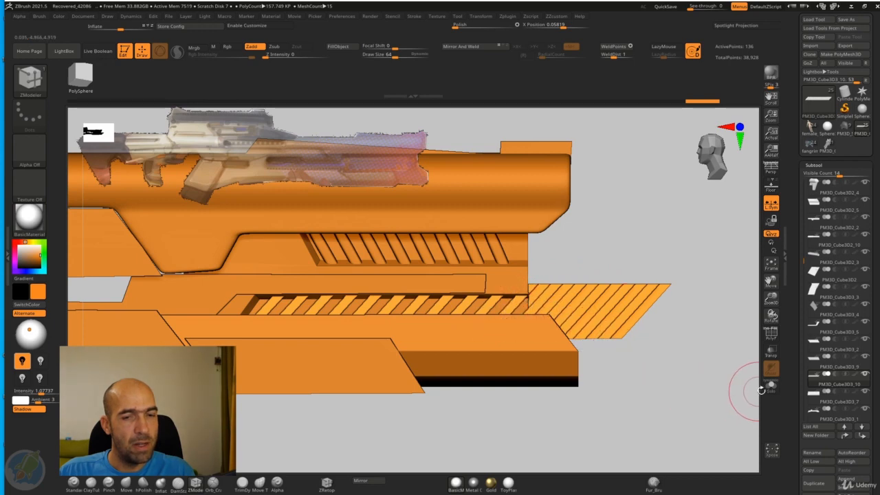
Step: Hide the surplus lower slats extending past the panel's front end and delete the hidden geometry
{"action": "left_click", "coordinate": [772, 388]}
{"action": "left_click_drag", "start_coordinate": [685, 259], "coordinate": [559, 348], "text": "ctrl+alt+shift"}
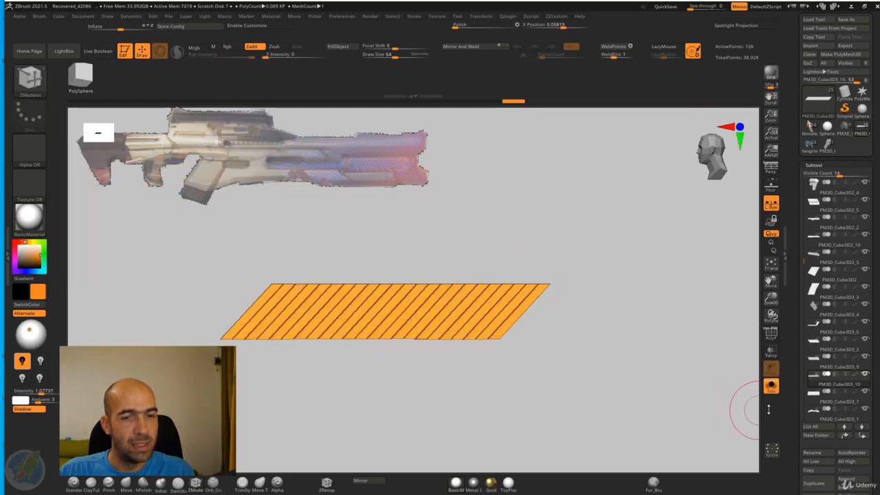
{"action": "left_click", "coordinate": [772, 391]}
{"action": "left_click_drag", "start_coordinate": [629, 314], "coordinate": [659, 289], "text": "alt"}
{"action": "left_click_drag", "start_coordinate": [735, 207], "coordinate": [689, 302], "text": "ctrl+alt+shift"}
{"action": "mouse_move", "coordinate": [692, 248]}
{"action": "left_mouse_down", "text": "ctrl+alt+shift"}
{"action": "mouse_move", "coordinate": [620, 308]}
{"action": "mouse_move", "coordinate": [662, 310]}
{"action": "mouse_move", "coordinate": [575, 316]}
{"action": "mouse_move", "coordinate": [644, 300]}
{"action": "mouse_move", "coordinate": [622, 322]}
{"action": "mouse_move", "coordinate": [612, 318]}
{"action": "mouse_move", "coordinate": [631, 301]}
{"action": "mouse_move", "coordinate": [624, 332]}
{"action": "mouse_move", "coordinate": [593, 327]}
{"action": "mouse_move", "coordinate": [672, 303]}
{"action": "mouse_move", "coordinate": [639, 295]}
{"action": "mouse_move", "coordinate": [664, 297]}
{"action": "left_mouse_up", "text": "ctrl+alt+shift"}
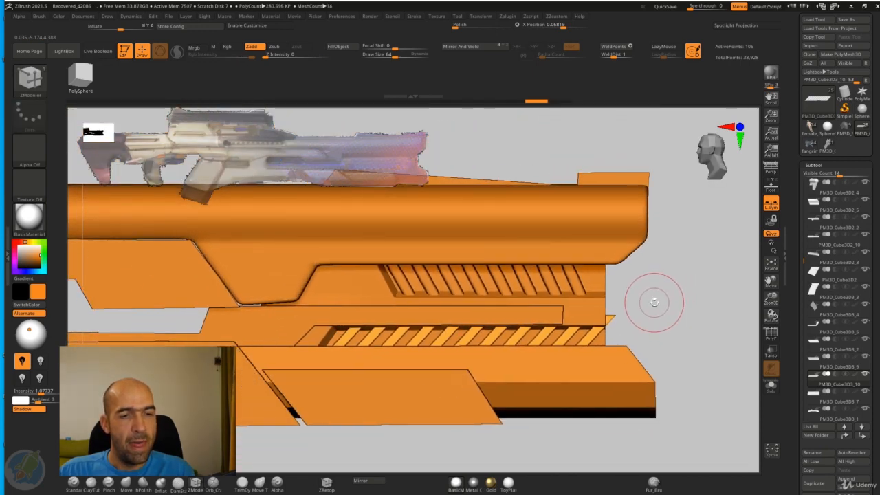
{"action": "key", "text": "ctrl+space"}
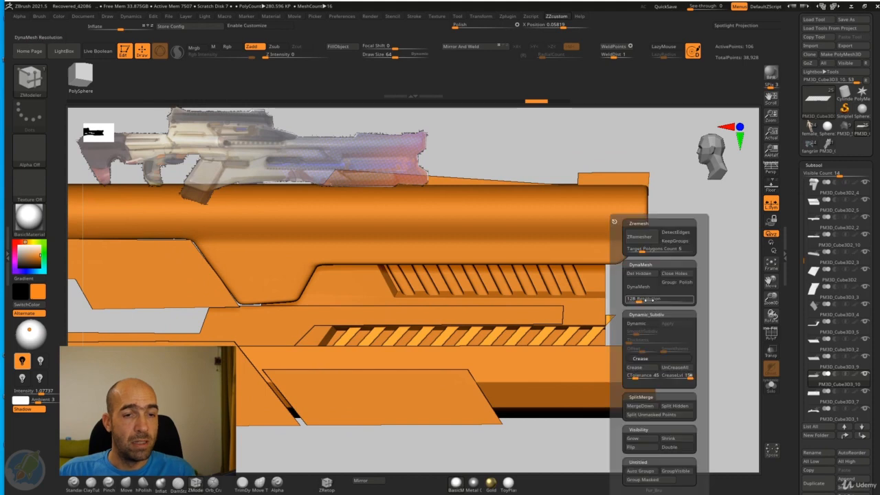
{"action": "left_click", "coordinate": [644, 277]}
Step: Turn on dynamic subdivision for the lower slats and set the crease level of both slat sets to 2
{"action": "key", "text": "d"}
{"action": "key", "text": "ctrl+space"}
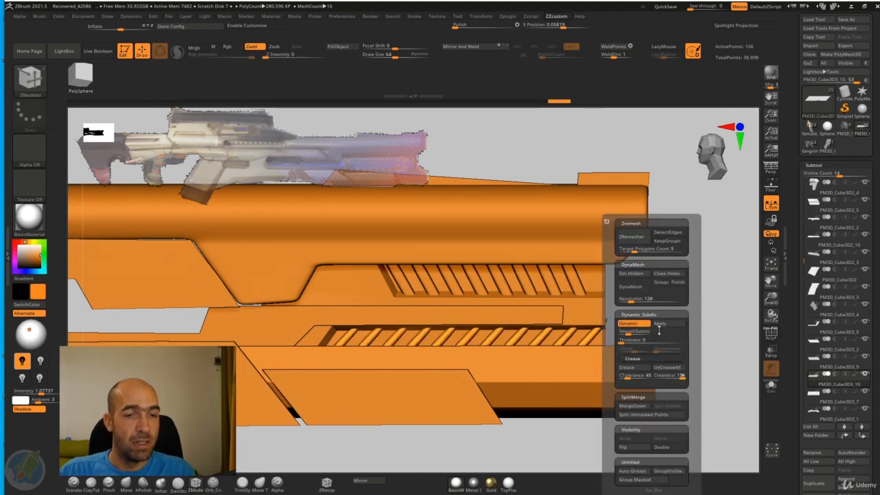
{"action": "left_click", "coordinate": [646, 370]}
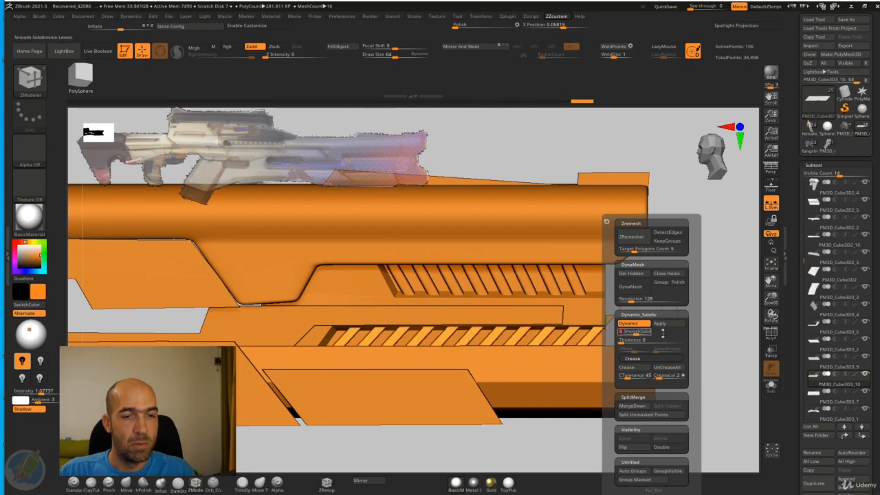
{"action": "right_click_drag", "start_coordinate": [717, 297], "coordinate": [614, 281], "text": "ctrl"}
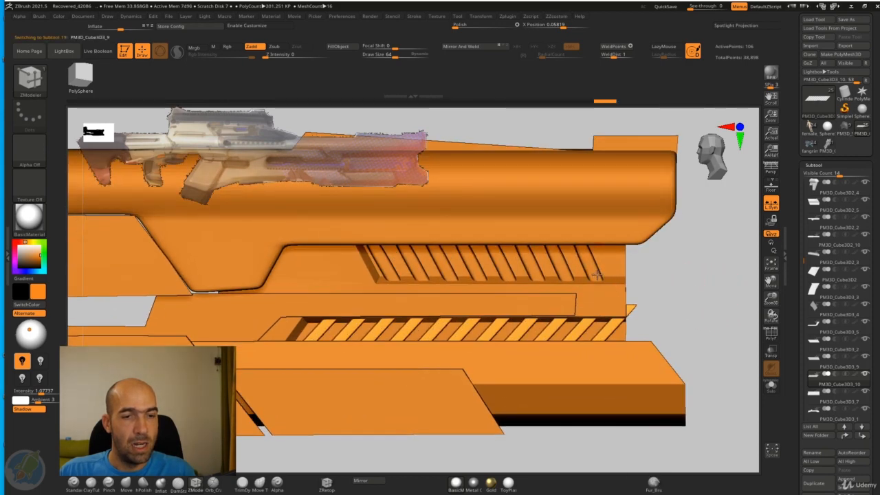
{"action": "key", "text": "ctrl+space"}
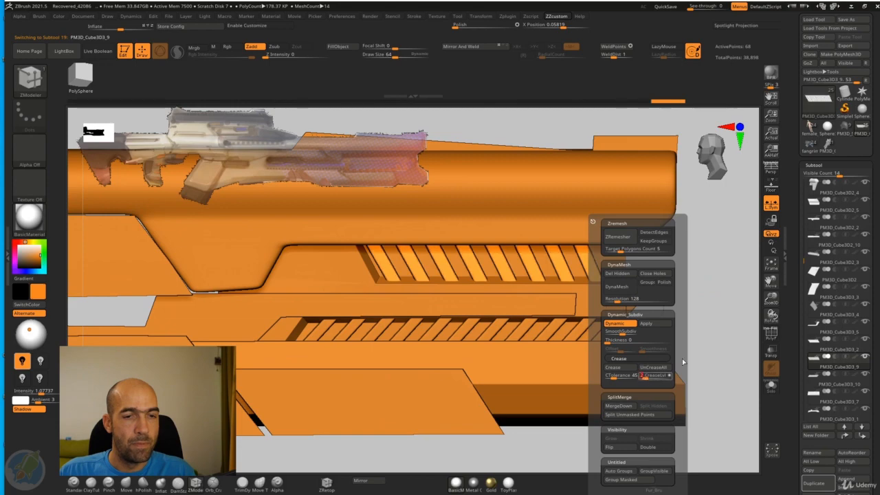
Step: Use the Move brush on the lower slats to push the tip protruding past the panel's front edge back inside
{"action": "mouse_move", "coordinate": [708, 271]}
{"action": "right_mouse_down"}
{"action": "mouse_move", "coordinate": [649, 301]}
{"action": "mouse_move", "coordinate": [684, 298]}
{"action": "mouse_move", "coordinate": [658, 282]}
{"action": "mouse_move", "coordinate": [693, 314]}
{"action": "mouse_move", "coordinate": [655, 307]}
{"action": "right_mouse_up"}
{"action": "key", "text": "b"}
{"action": "key", "text": "m"}
{"action": "key", "text": "v"}
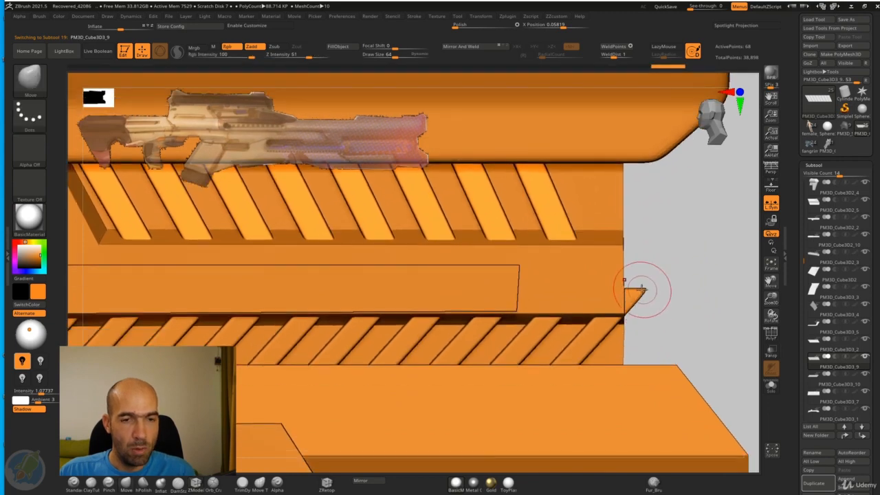
{"action": "left_click", "coordinate": [643, 293], "text": "alt"}
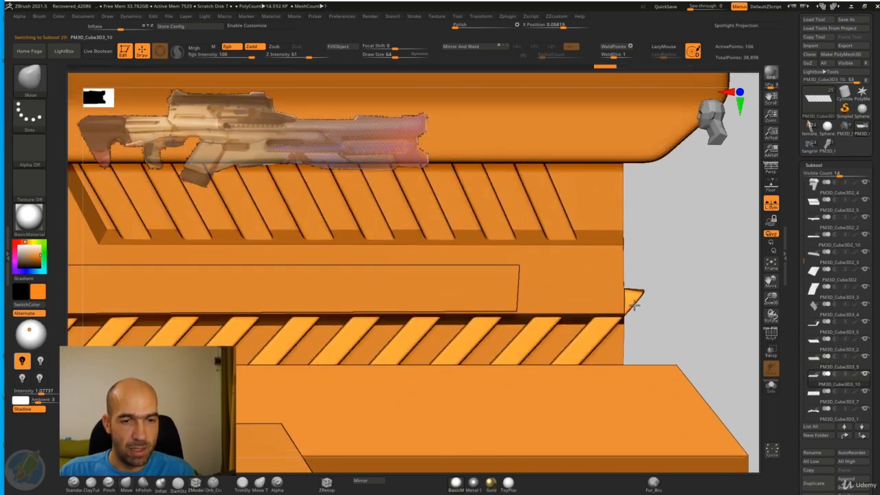
{"action": "mouse_move", "coordinate": [624, 301]}
{"action": "right_mouse_down"}
{"action": "mouse_move", "coordinate": [665, 291]}
{"action": "mouse_move", "coordinate": [638, 308]}
{"action": "right_mouse_up"}
{"action": "right_click_drag", "start_coordinate": [702, 301], "coordinate": [653, 306]}
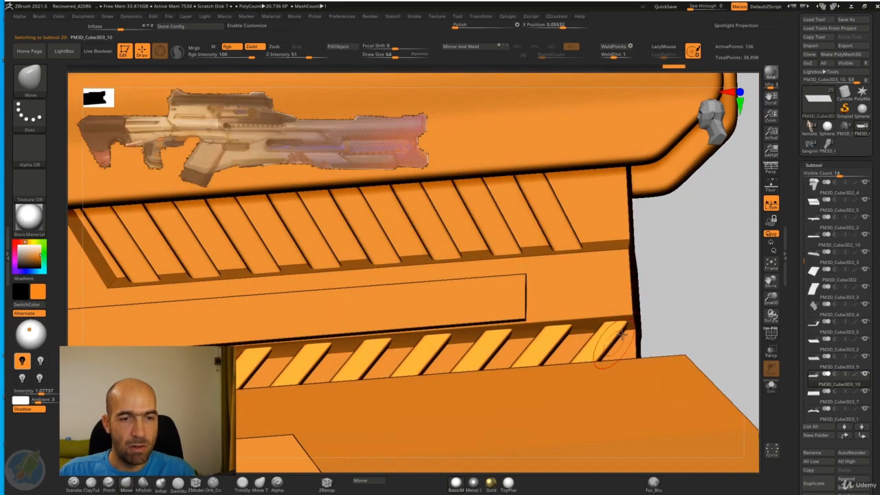
Step: Select the upper slats and slide them toward the front along their recess
{"action": "right_click_drag", "start_coordinate": [694, 297], "coordinate": [653, 292], "text": "shift"}
{"action": "left_click", "coordinate": [617, 288], "text": "alt"}
{"action": "key", "text": "w"}
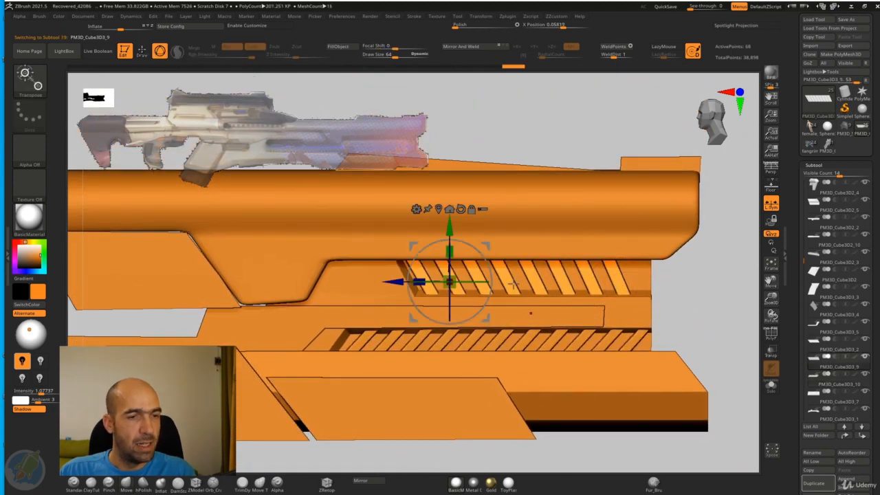
{"action": "left_click_drag", "start_coordinate": [392, 283], "coordinate": [410, 286]}
{"action": "key", "text": "q"}
Step: Isolate the upper slats with polyframes shown and dynamic subdivision off, and delete the corner geometry protruding past the panel's front edge
{"action": "left_click_drag", "start_coordinate": [712, 302], "coordinate": [676, 321], "text": "alt"}
{"action": "left_click_drag", "start_coordinate": [657, 295], "coordinate": [631, 319], "text": "ctrl+alt+shift"}
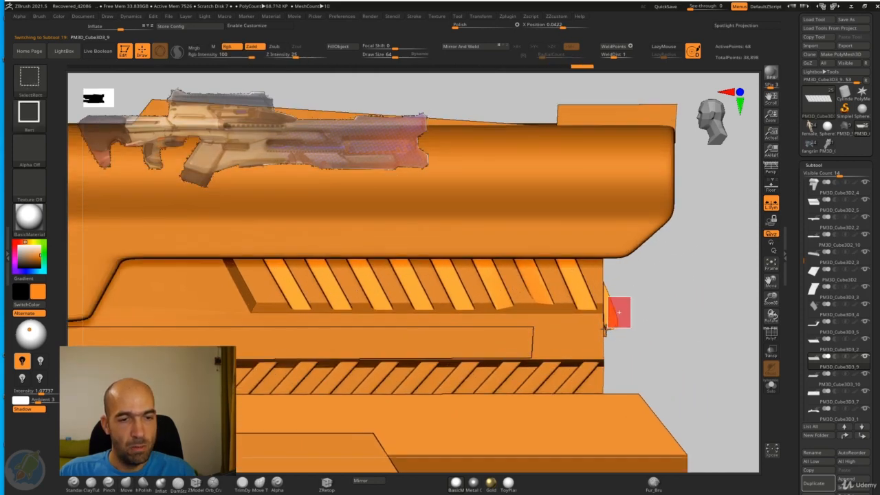
{"action": "left_click", "coordinate": [772, 386]}
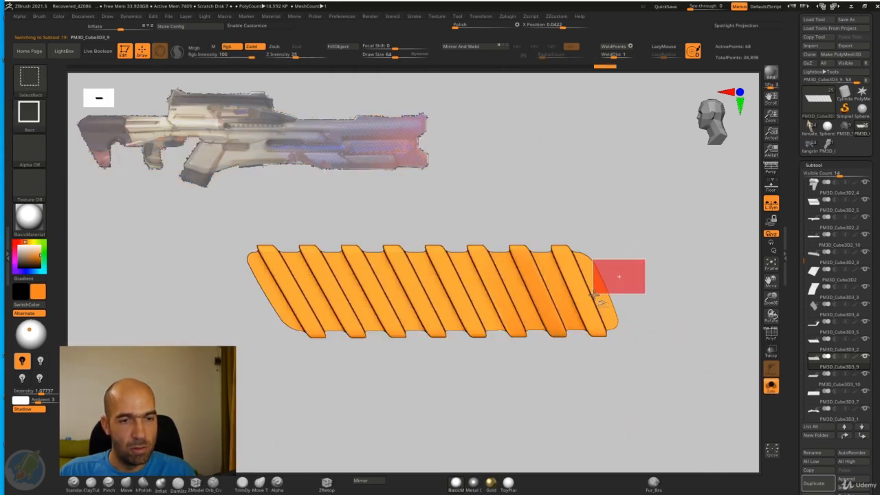
{"action": "left_click_drag", "start_coordinate": [593, 296], "coordinate": [593, 296], "text": "ctrl+alt+shift"}
{"action": "left_click_drag", "start_coordinate": [612, 246], "coordinate": [582, 275], "text": "ctrl+alt+shift"}
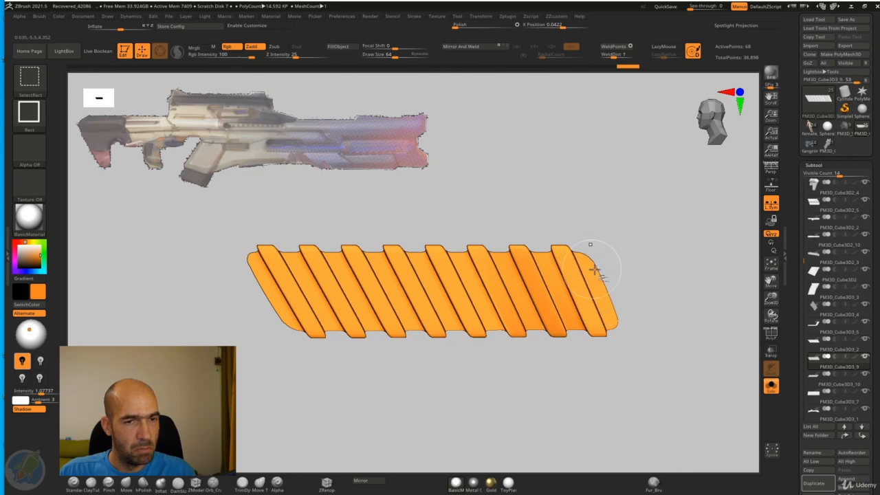
{"action": "left_click", "coordinate": [770, 341]}
{"action": "key", "text": "shift+d"}
{"action": "left_click_drag", "start_coordinate": [661, 297], "coordinate": [615, 358], "text": "ctrl+alt+shift"}
{"action": "key", "text": "1"}
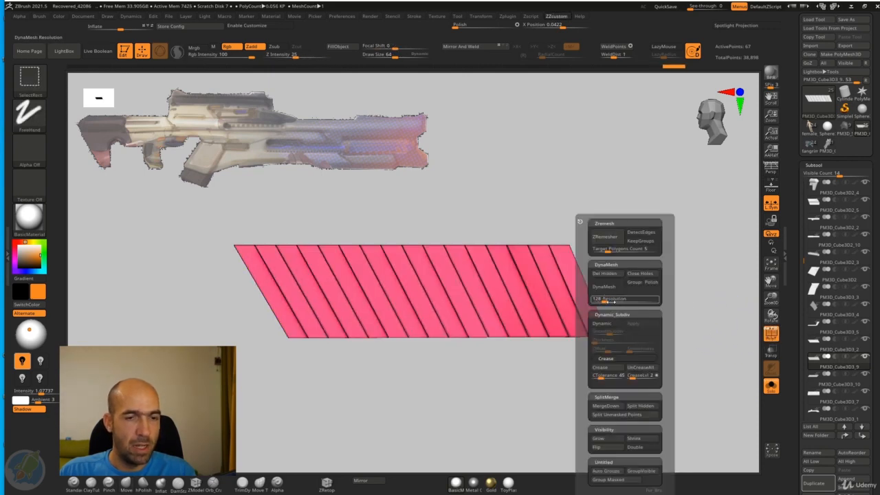
{"action": "left_click", "coordinate": [771, 387]}
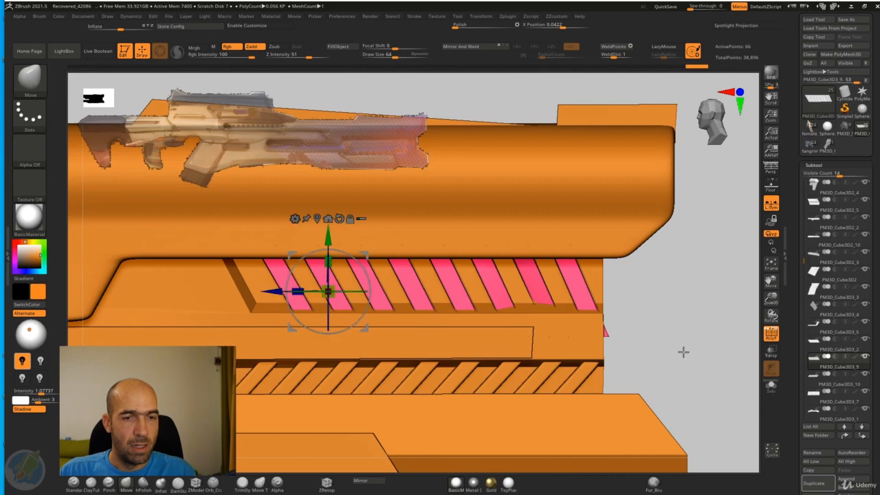
Step: Push the remaining lower front tip of the upper slats back behind the panel's edge with the Move brush
{"action": "key", "text": "w"}
{"action": "mouse_move", "coordinate": [656, 312]}
{"action": "left_mouse_down", "text": "alt"}
{"action": "mouse_move", "coordinate": [656, 346]}
{"action": "mouse_move", "coordinate": [689, 334]}
{"action": "mouse_move", "coordinate": [639, 298]}
{"action": "left_mouse_up", "text": "alt"}
{"action": "key", "text": "q"}
{"action": "left_click_drag", "start_coordinate": [681, 348], "coordinate": [688, 324]}
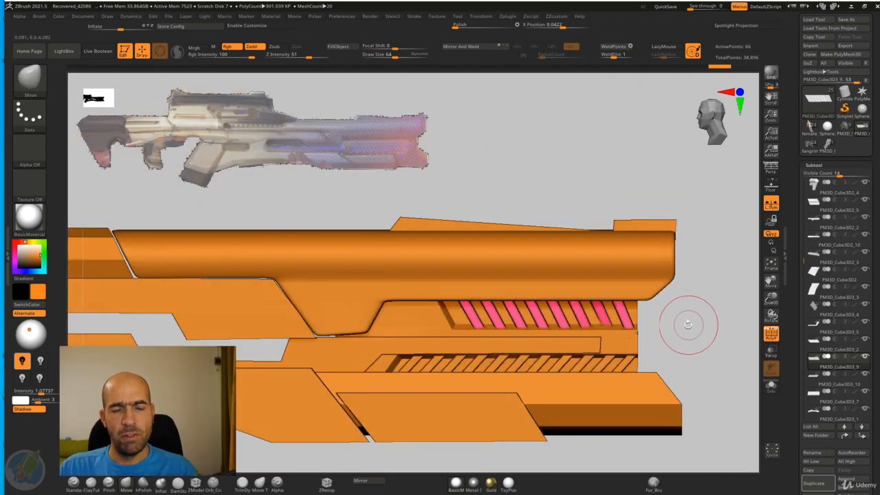
{"action": "left_click_drag", "start_coordinate": [700, 295], "coordinate": [597, 293], "text": "alt"}
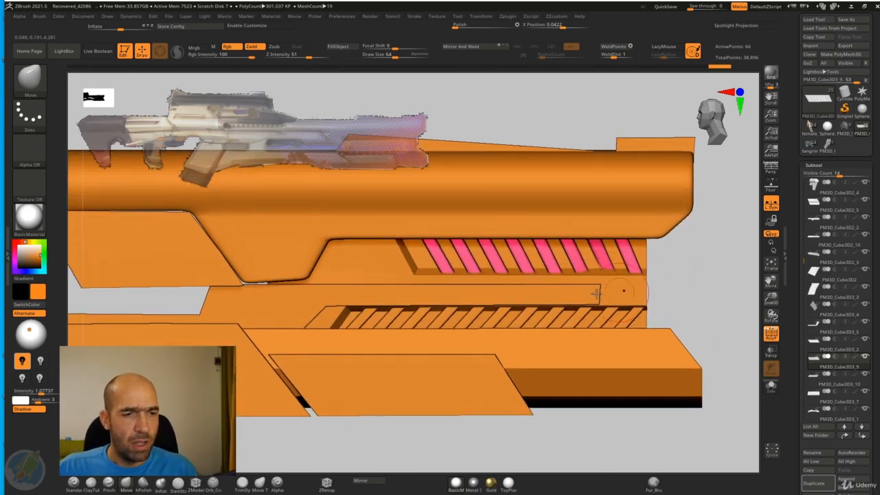
Step: Select the recessed panel behind the slats and examine its rear end, both isolated and with the surrounding parts
{"action": "left_click", "coordinate": [373, 321], "text": "alt"}
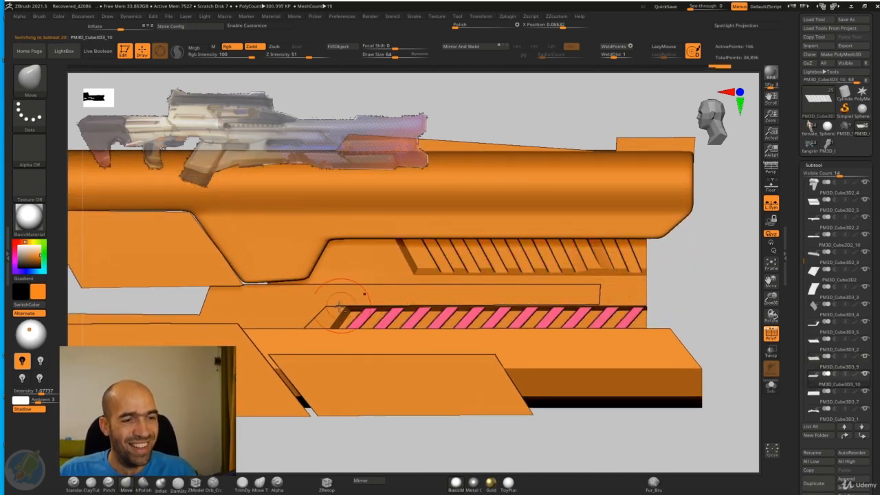
{"action": "left_click", "coordinate": [344, 310], "text": "alt"}
{"action": "left_click_drag", "start_coordinate": [711, 291], "coordinate": [615, 279]}
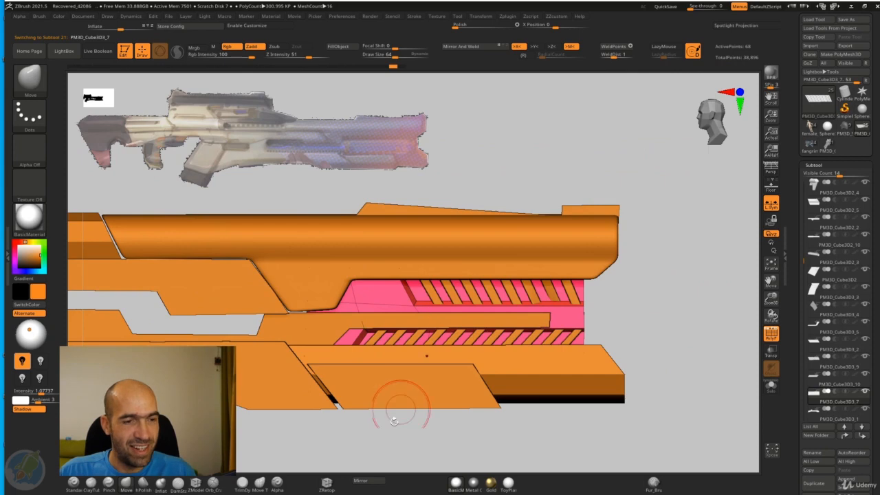
{"action": "left_click_drag", "start_coordinate": [394, 422], "coordinate": [450, 413], "text": "alt"}
{"action": "left_click_drag", "start_coordinate": [420, 444], "coordinate": [490, 462], "text": "alt"}
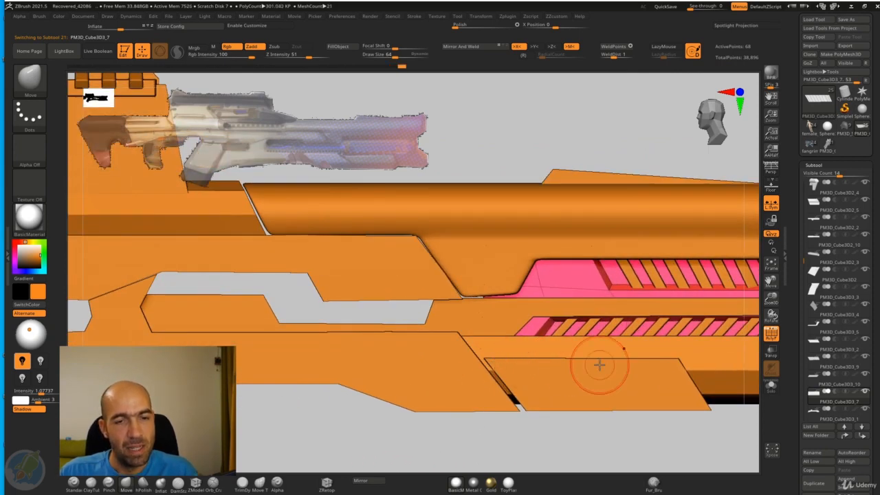
{"action": "left_click", "coordinate": [771, 386]}
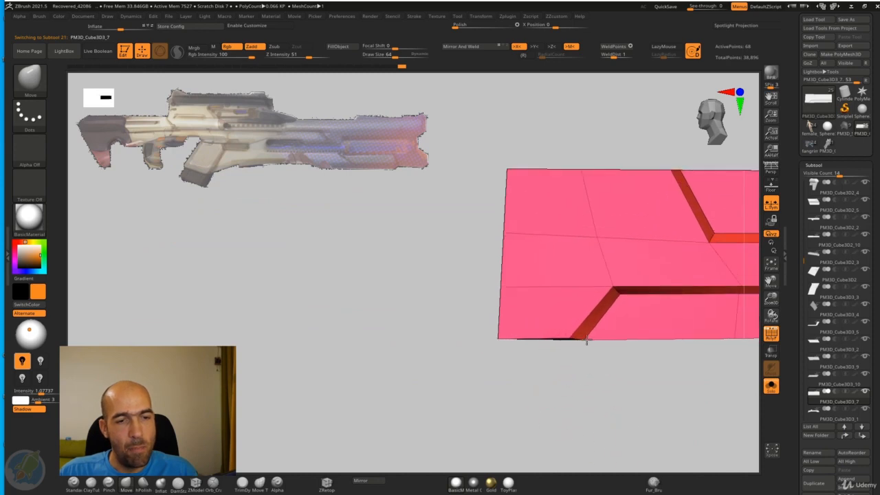
{"action": "left_click", "coordinate": [771, 387]}
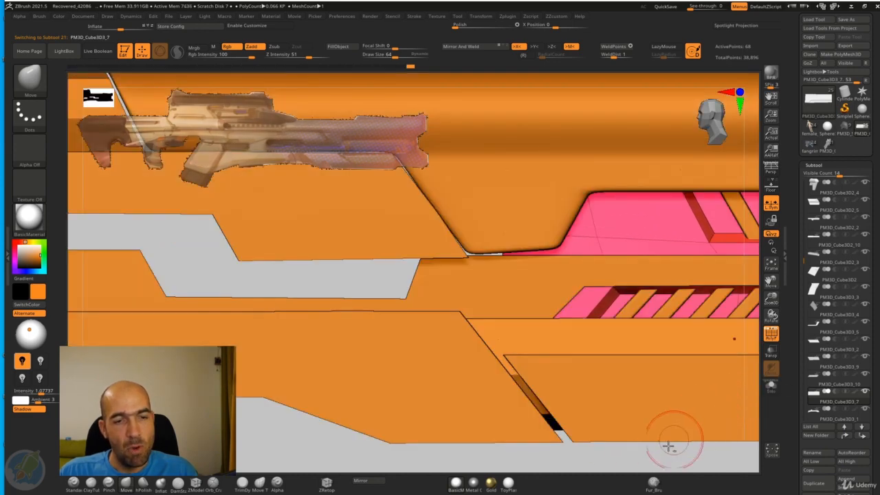
Step: Hide the polyframes and examine the upper and lower vent slats in their recesses from an angled view
{"action": "left_click_drag", "start_coordinate": [580, 456], "coordinate": [598, 378], "text": "alt"}
{"action": "left_click_drag", "start_coordinate": [605, 437], "coordinate": [668, 445]}
{"action": "left_click_drag", "start_coordinate": [669, 446], "coordinate": [609, 434], "text": "alt"}
{"action": "left_click", "coordinate": [769, 339]}
{"action": "left_click_drag", "start_coordinate": [722, 332], "coordinate": [662, 342]}
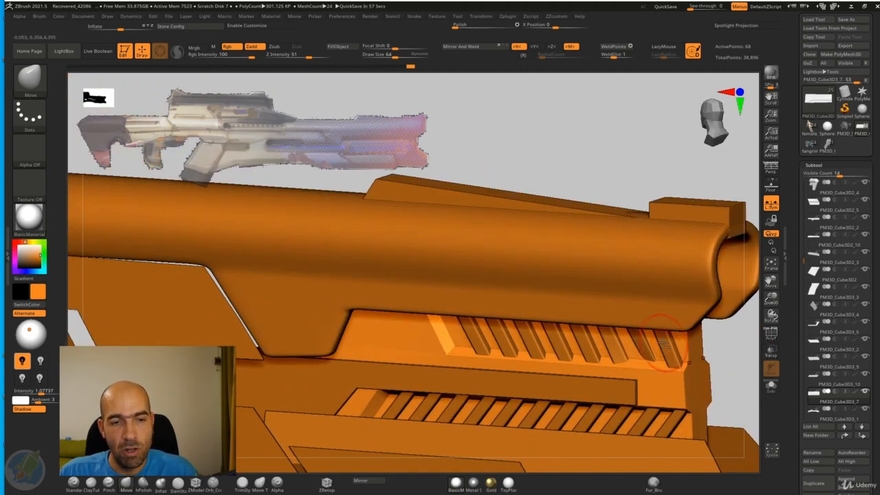
Step: Select and isolate the upper slats, undo their recent front-end trimming, and show the surrounding parts again
{"action": "left_click", "coordinate": [644, 346], "text": "alt"}
{"action": "left_click_drag", "start_coordinate": [730, 343], "coordinate": [649, 320]}
{"action": "left_click", "coordinate": [771, 386]}
{"action": "key", "text": "shift"}
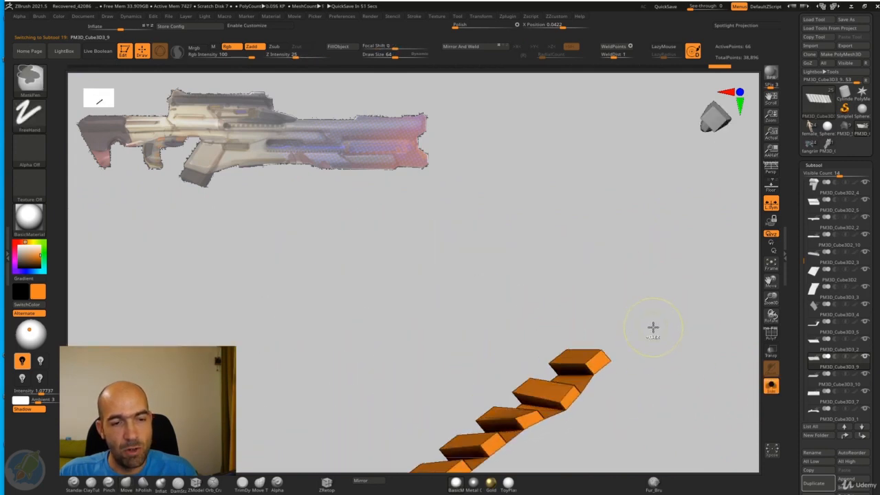
{"action": "key", "text": "ctrl+z"}
{"action": "key", "text": "ctrl+z"}
{"action": "key", "text": "ctrl+z"}
{"action": "key", "text": "ctrl+z"}
{"action": "key", "text": "ctrl+z"}
{"action": "key", "text": "ctrl+z"}
{"action": "key", "text": "ctrl+z"}
{"action": "key", "text": "ctrl+z"}
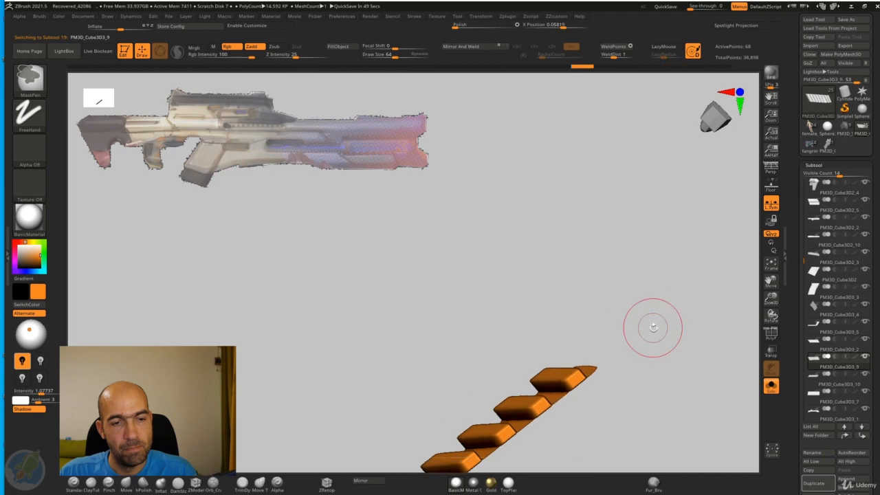
{"action": "left_click", "coordinate": [769, 387]}
Step: Slide the restored upper slats slightly toward the front along their recess
{"action": "key", "text": "w"}
{"action": "left_click_drag", "start_coordinate": [308, 342], "coordinate": [319, 347]}
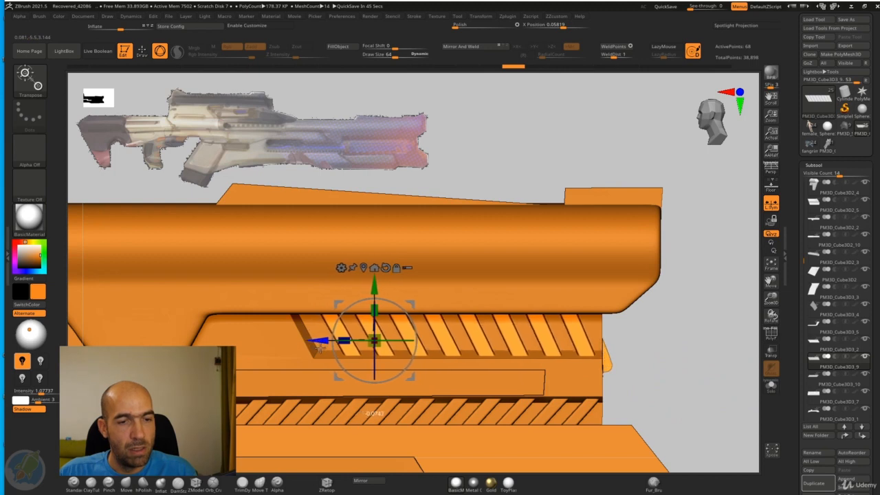
{"action": "key", "text": "q"}
Step: Try to delete the front corner of the upper slats protruding past the panel's edge with dynamic subdivision on
{"action": "left_click_drag", "start_coordinate": [681, 354], "coordinate": [588, 360], "text": "alt"}
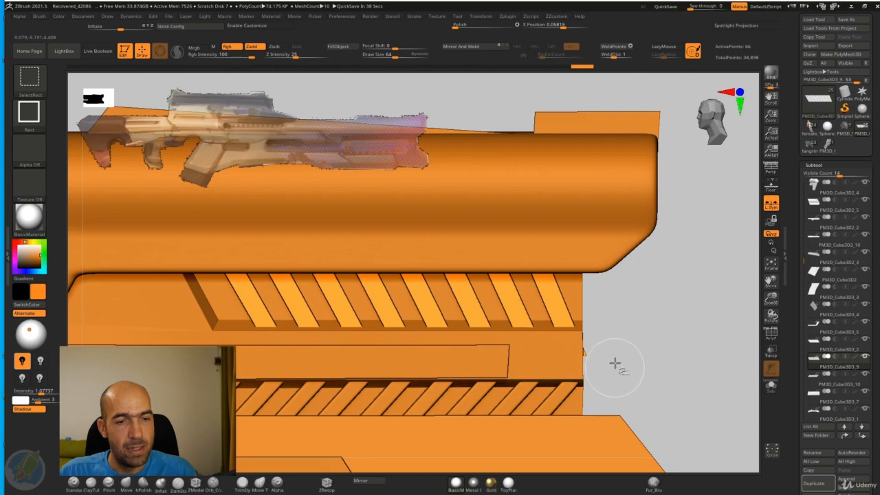
{"action": "key", "text": "2"}
{"action": "left_click", "coordinate": [597, 274]}
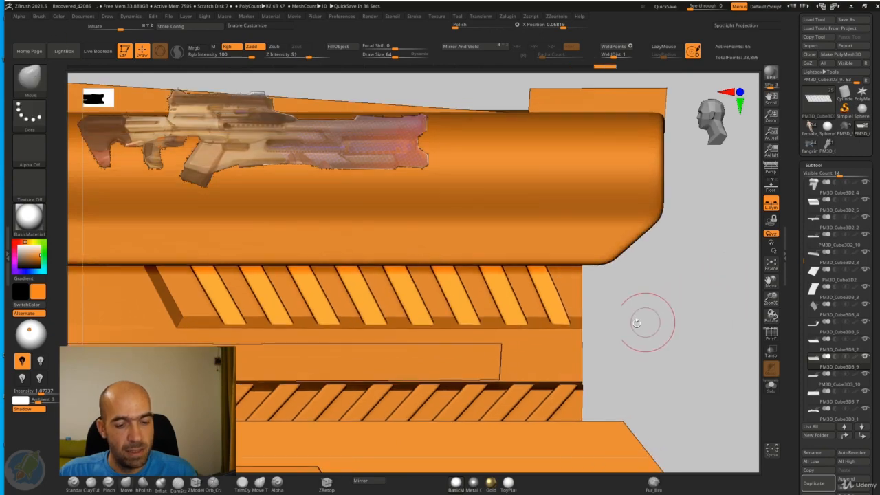
{"action": "left_click_drag", "start_coordinate": [604, 330], "coordinate": [590, 349]}
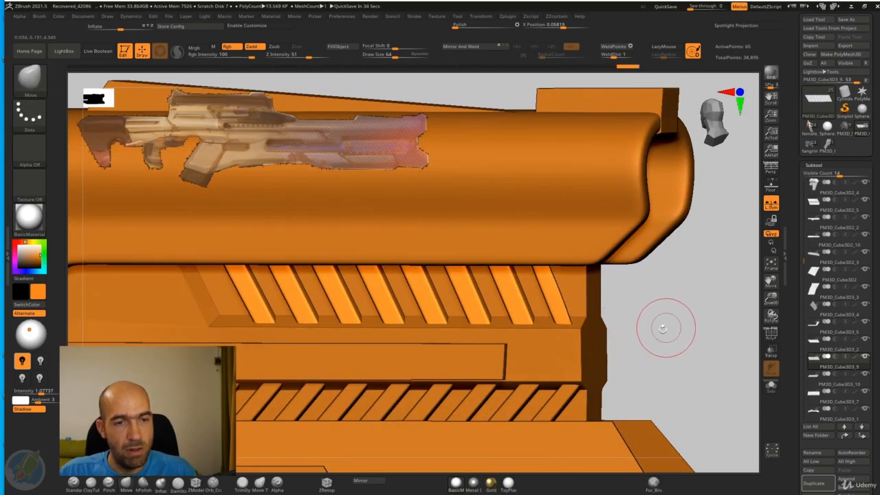
{"action": "left_click_drag", "start_coordinate": [663, 329], "coordinate": [552, 365]}
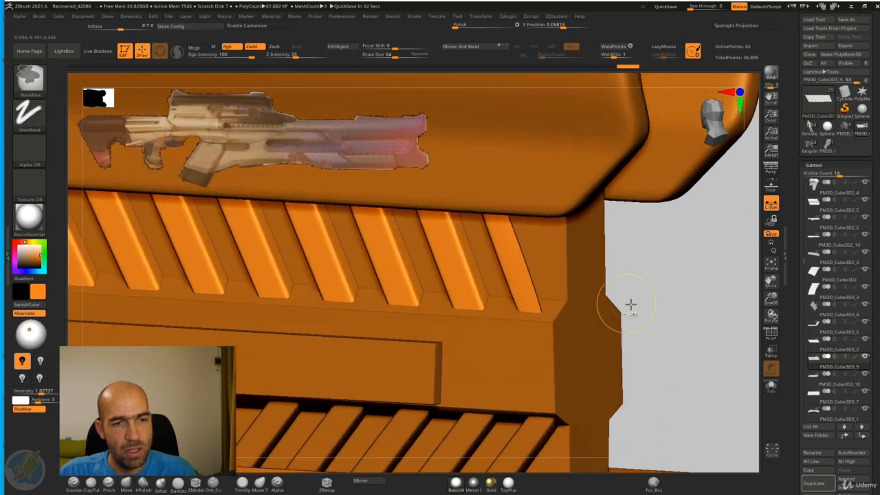
{"action": "key", "text": "ctrl+z"}
{"action": "key", "text": "ctrl+z"}
{"action": "key", "text": "ctrl+z"}
Step: Turn off dynamic subdivision on the upper slats, delete the corner geometry protruding past the panel's front edge, and restore subdivision
{"action": "left_click_drag", "start_coordinate": [658, 307], "coordinate": [596, 345]}
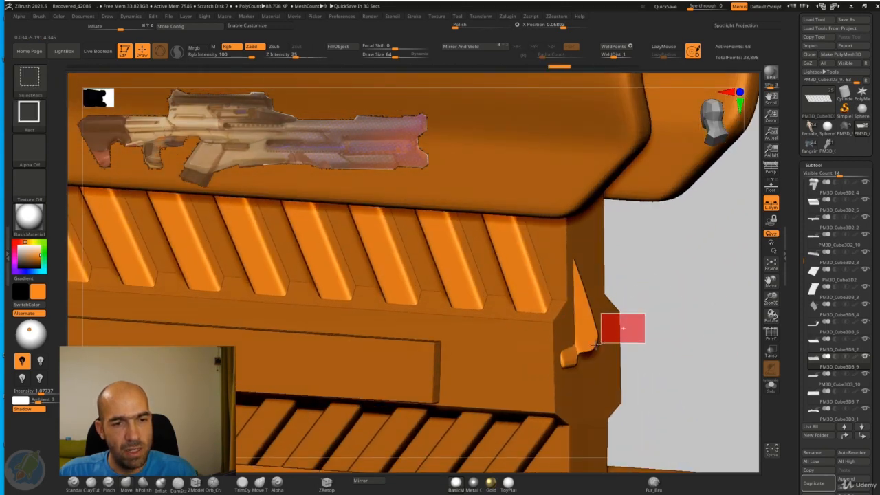
{"action": "key", "text": "shift+d"}
{"action": "left_click_drag", "start_coordinate": [652, 325], "coordinate": [601, 386], "text": "ctrl+alt+shift"}
{"action": "key", "text": "2"}
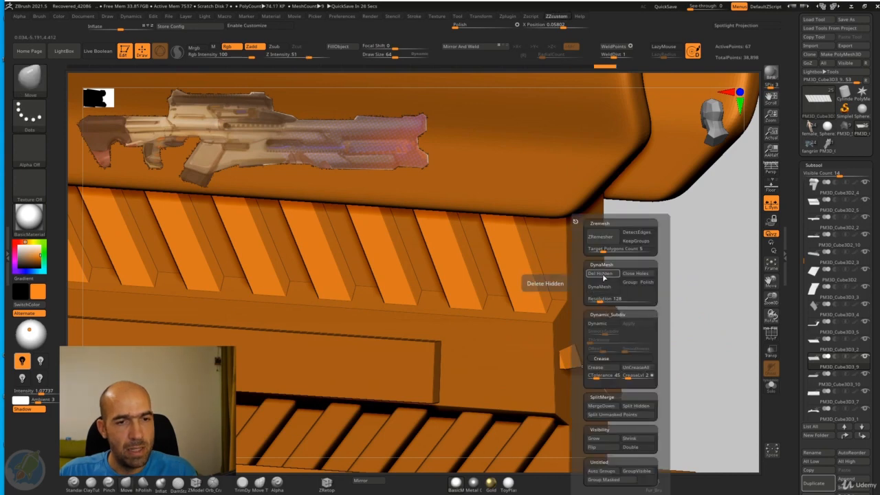
{"action": "left_click", "coordinate": [601, 274]}
{"action": "left_click_drag", "start_coordinate": [679, 315], "coordinate": [569, 352]}
{"action": "key", "text": "d"}
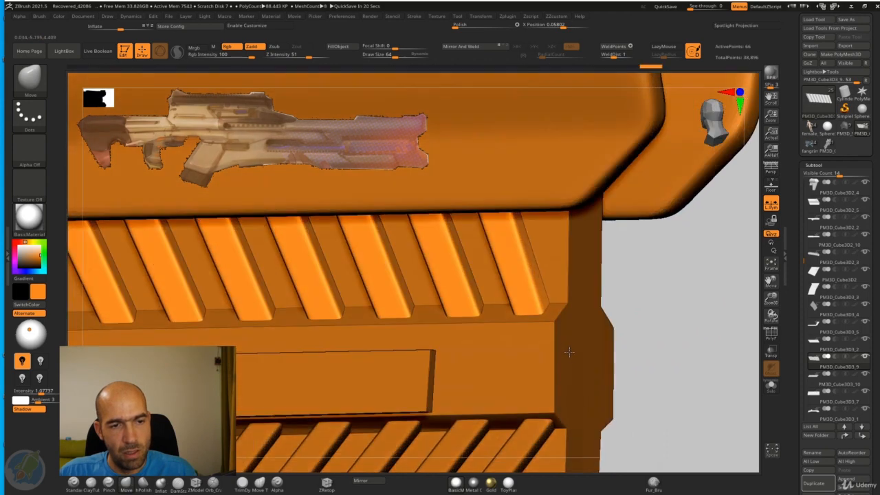
Step: Merge the upper slats down into the lower slats' subtool and accept that the operation cannot be undone
{"action": "left_click_drag", "start_coordinate": [624, 316], "coordinate": [680, 346], "text": "alt"}
{"action": "left_click_drag", "start_coordinate": [693, 308], "coordinate": [661, 337], "text": "ctrl"}
{"action": "left_click_drag", "start_coordinate": [662, 326], "coordinate": [684, 309]}
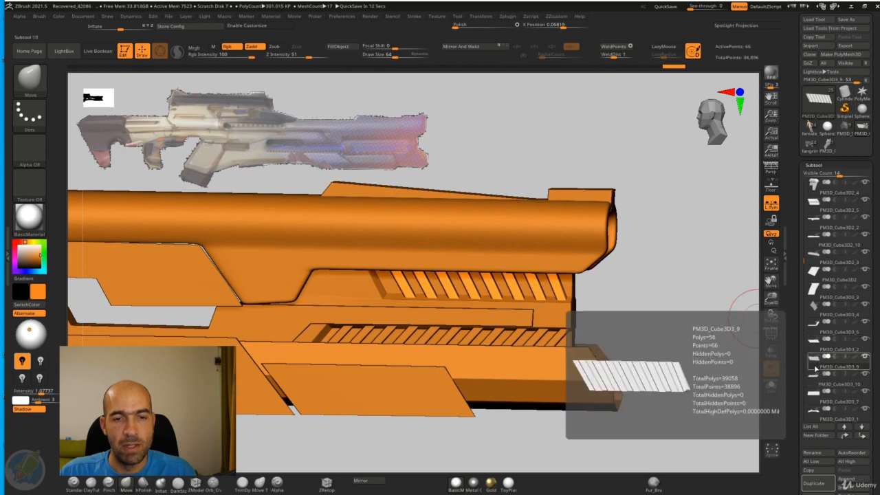
{"action": "scroll", "coordinate": [816, 385], "scroll_direction": "down", "scroll_amount": 4}
{"action": "left_click", "coordinate": [810, 387]}
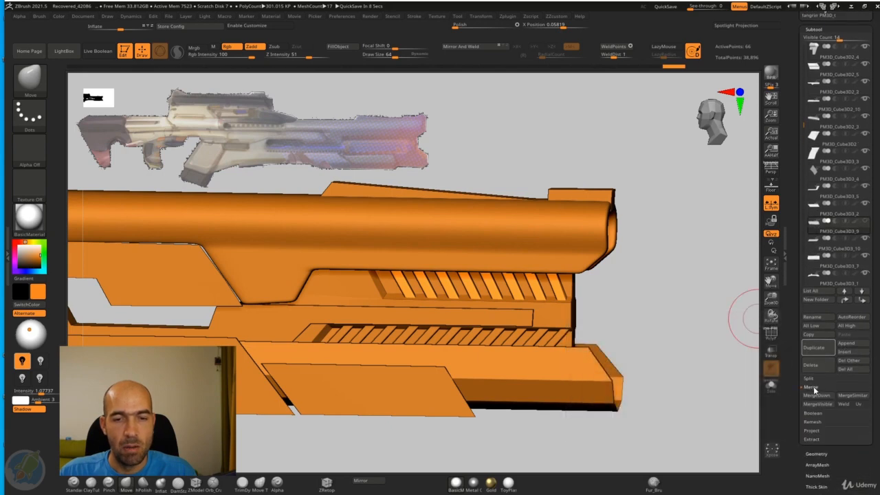
{"action": "left_click", "coordinate": [813, 397]}
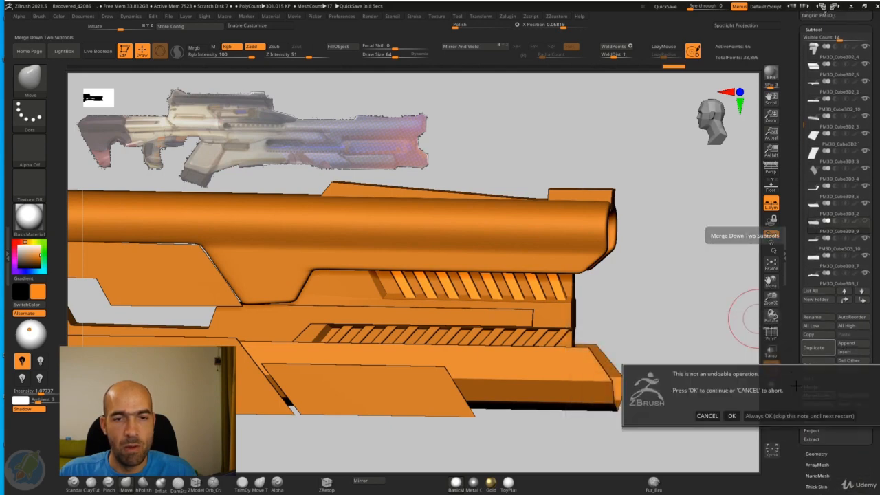
{"action": "left_click", "coordinate": [740, 416]}
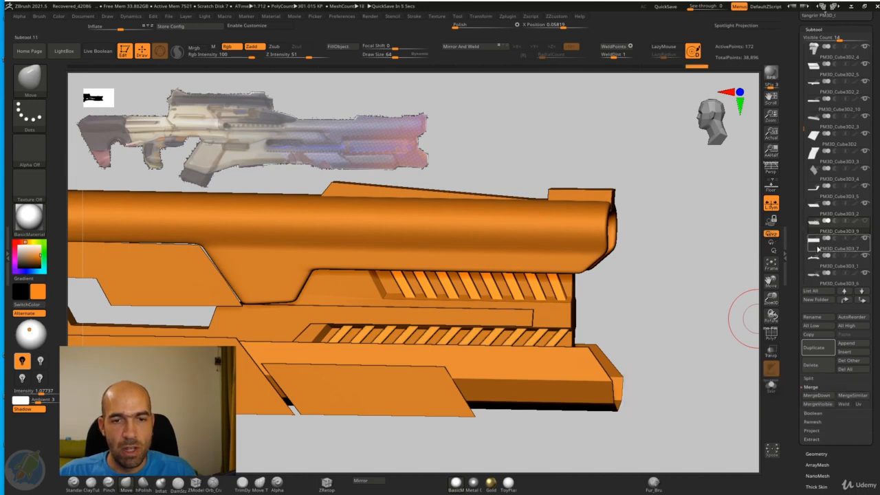
Step: Select and isolate the merged slats and turn them to an end-on view
{"action": "left_click", "coordinate": [815, 221]}
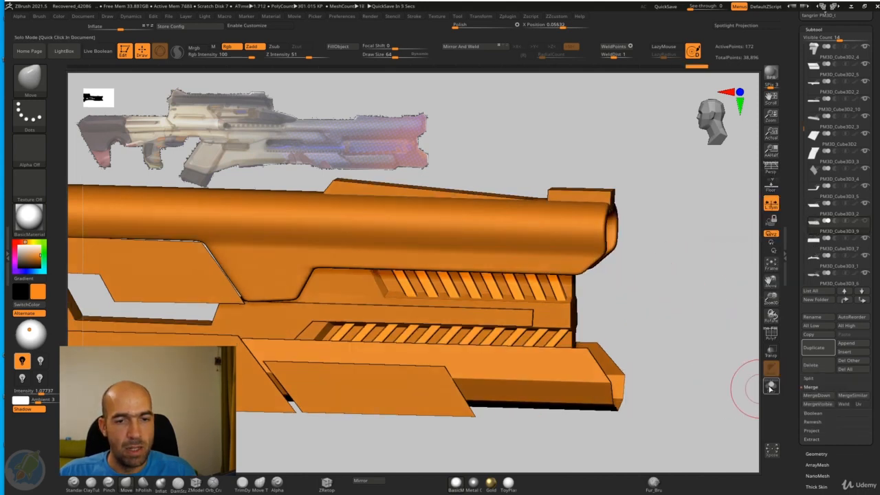
{"action": "left_click", "coordinate": [770, 387]}
{"action": "left_click_drag", "start_coordinate": [683, 377], "coordinate": [499, 410], "text": "shift"}
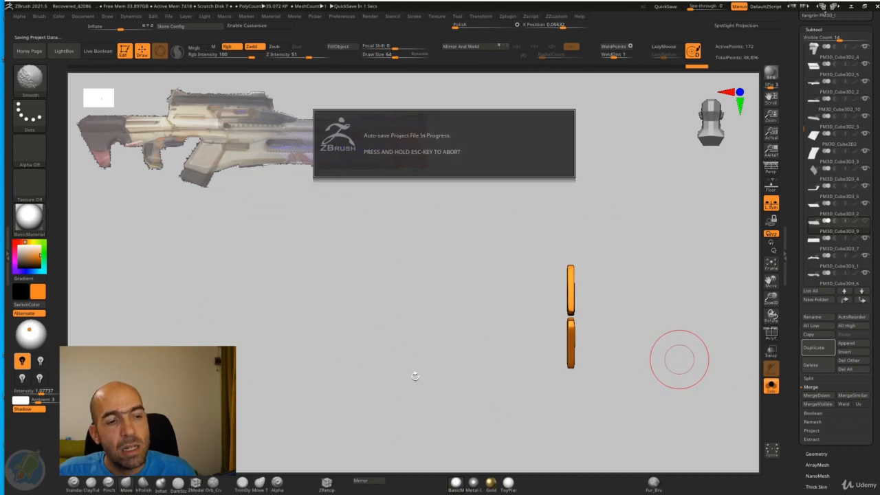
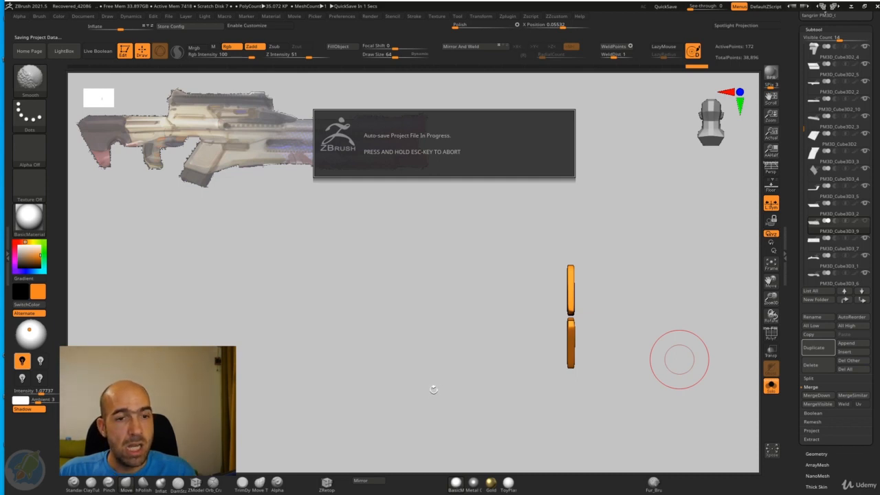
Step: Mirror the merged slats to the rifle's opposite side and bring the rest of the model back into view
{"action": "left_click_drag", "start_coordinate": [434, 384], "coordinate": [454, 385]}
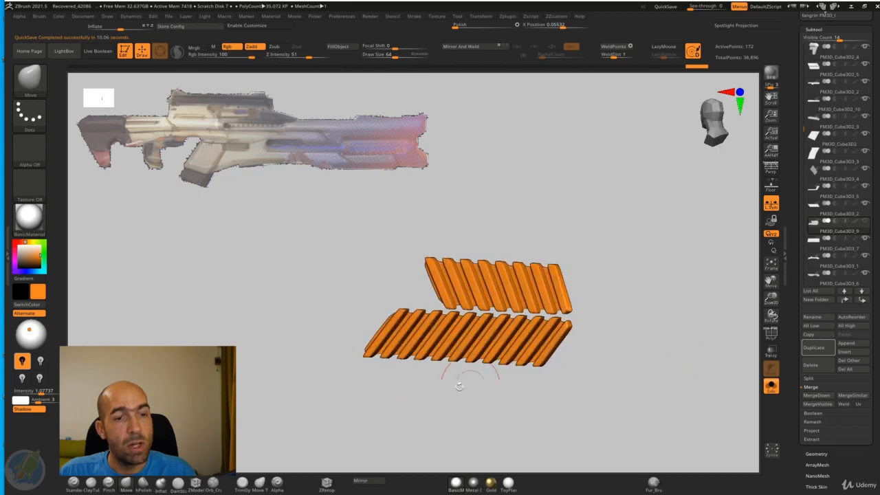
{"action": "left_click", "coordinate": [361, 480]}
{"action": "left_click", "coordinate": [402, 235]}
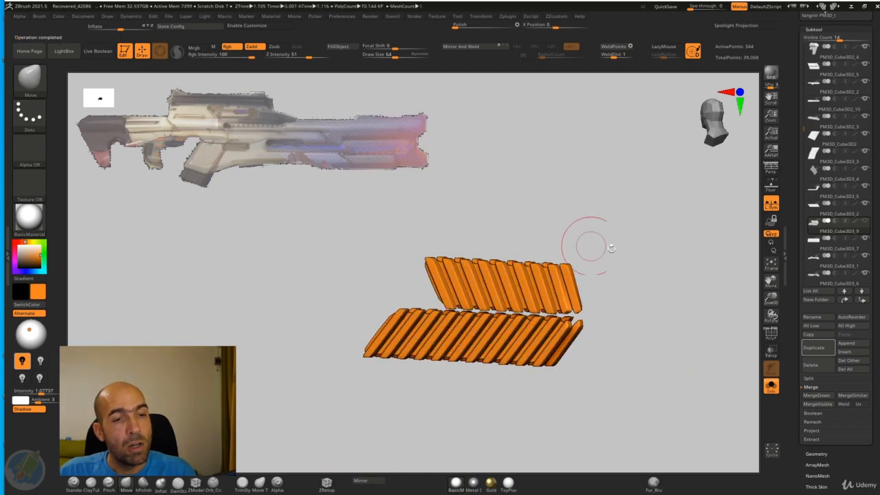
{"action": "left_click_drag", "start_coordinate": [589, 245], "coordinate": [742, 365]}
{"action": "left_click", "coordinate": [772, 387]}
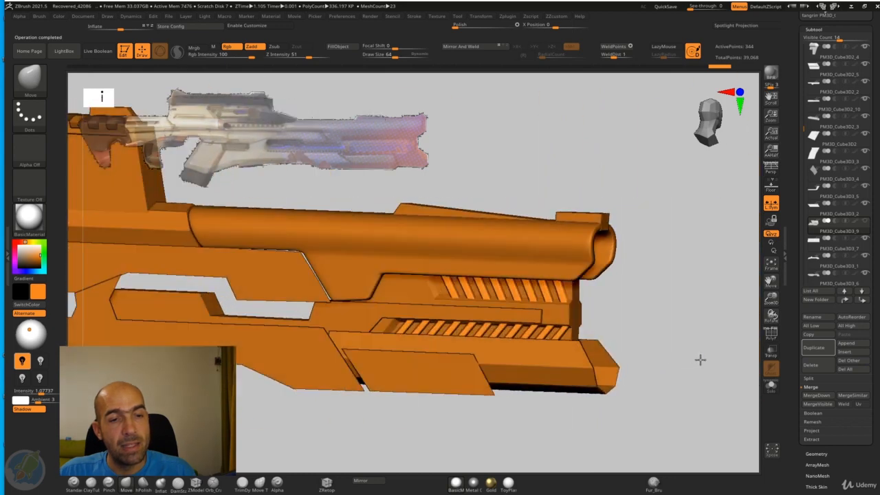
Step: Select the stepped recess panel beneath the barrel and fill it with a violet-blue color
{"action": "left_click_drag", "start_coordinate": [700, 359], "coordinate": [746, 295], "text": "alt"}
{"action": "left_click", "coordinate": [599, 277], "text": "alt"}
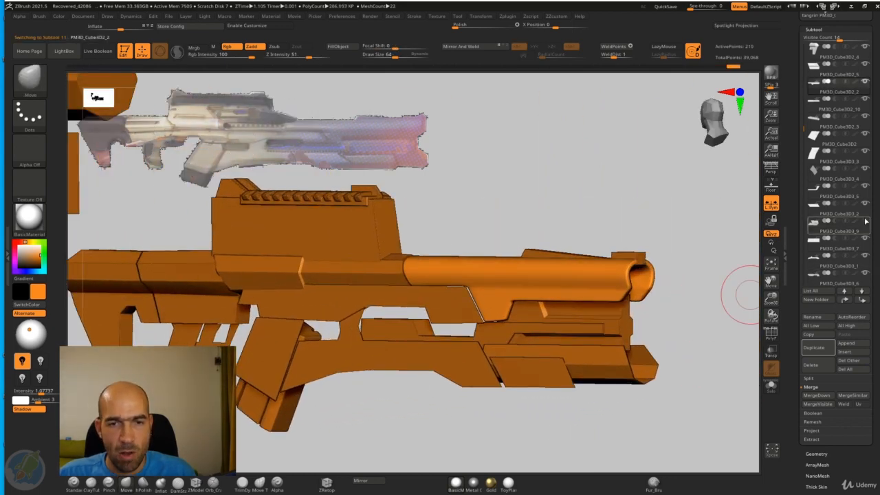
{"action": "left_click_drag", "start_coordinate": [681, 257], "coordinate": [711, 267]}
{"action": "left_click", "coordinate": [468, 268], "text": "alt"}
{"action": "left_click_drag", "start_coordinate": [587, 134], "coordinate": [579, 174], "text": "alt"}
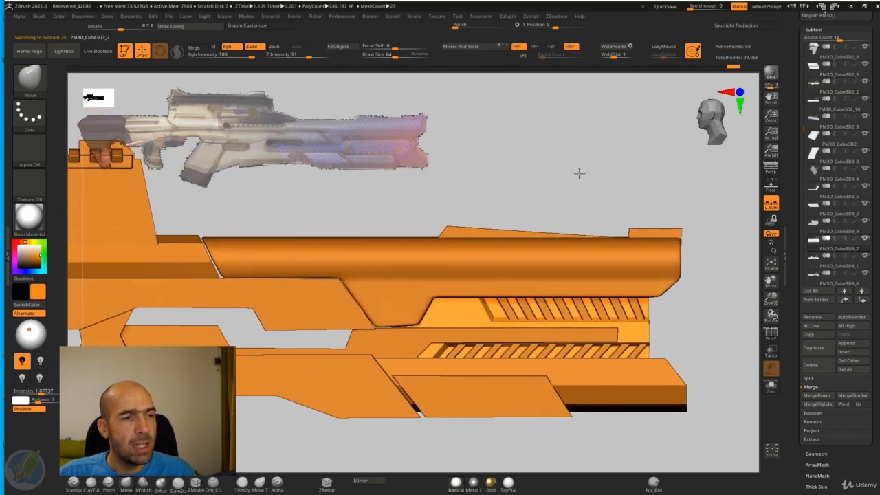
{"action": "mouse_move", "coordinate": [33, 273]}
{"action": "left_mouse_down"}
{"action": "mouse_move", "coordinate": [35, 258]}
{"action": "mouse_move", "coordinate": [26, 259]}
{"action": "left_mouse_up"}
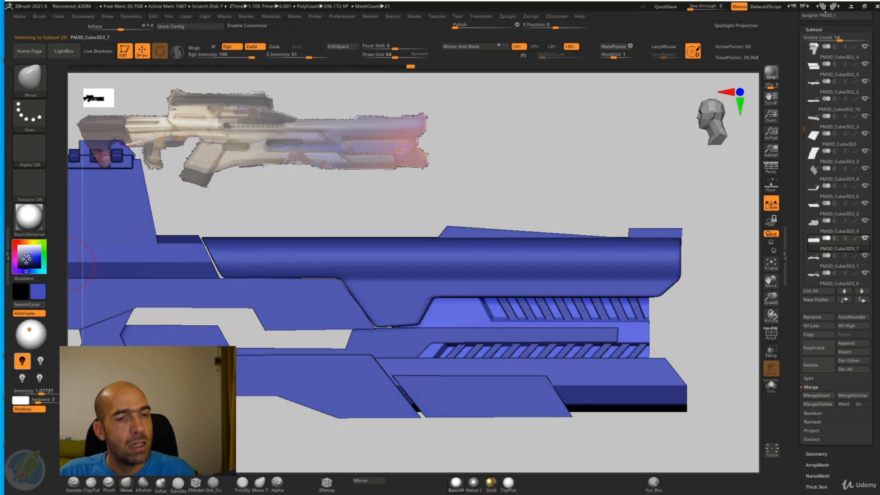
{"action": "left_click", "coordinate": [337, 48]}
Step: Select the slanted vent slats, choose a medium blue after comparing greens and teals, and fill them with it
{"action": "left_click_drag", "start_coordinate": [547, 201], "coordinate": [548, 212], "text": "alt"}
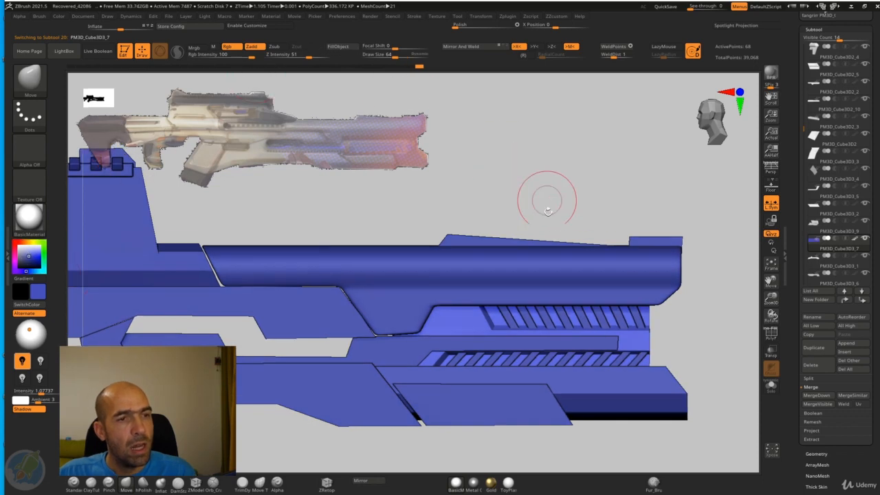
{"action": "left_click", "coordinate": [547, 319], "text": "alt"}
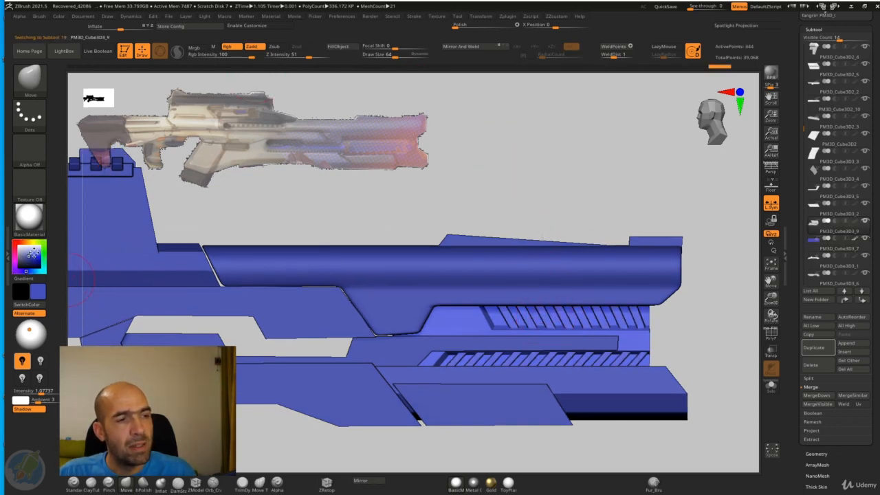
{"action": "left_click_drag", "start_coordinate": [32, 253], "coordinate": [42, 259]}
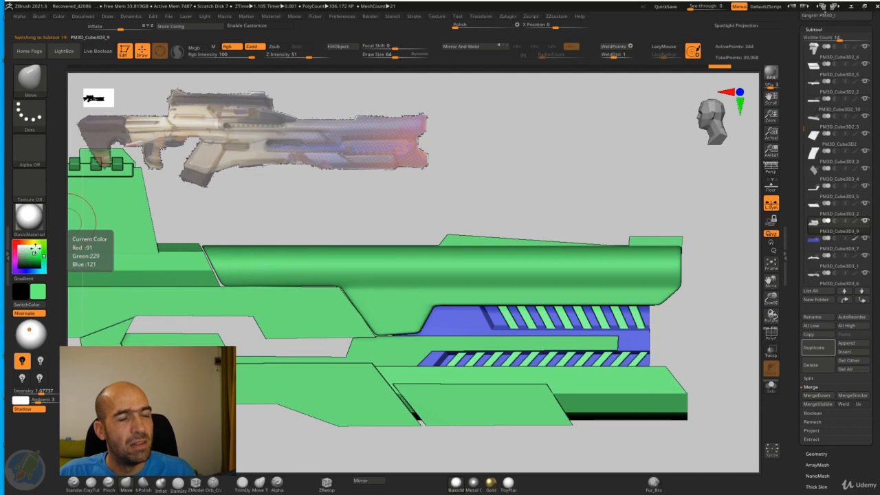
{"action": "left_click_drag", "start_coordinate": [35, 250], "coordinate": [30, 258]}
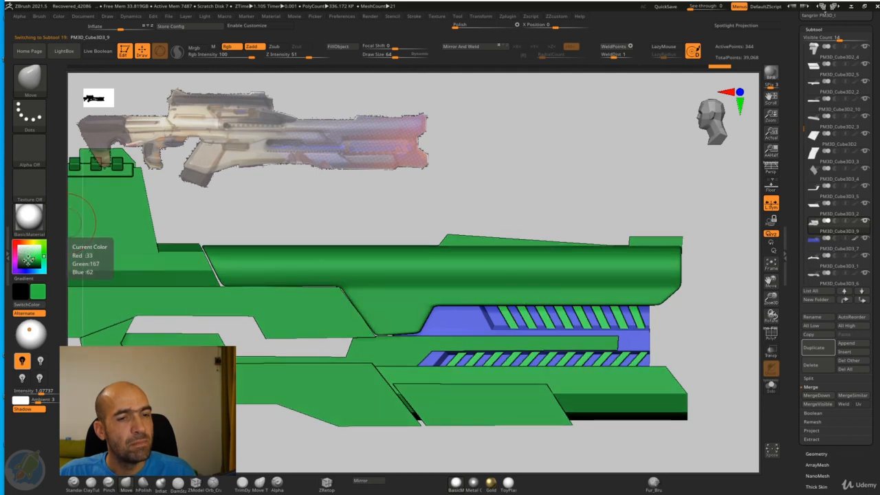
{"action": "left_click", "coordinate": [37, 272]}
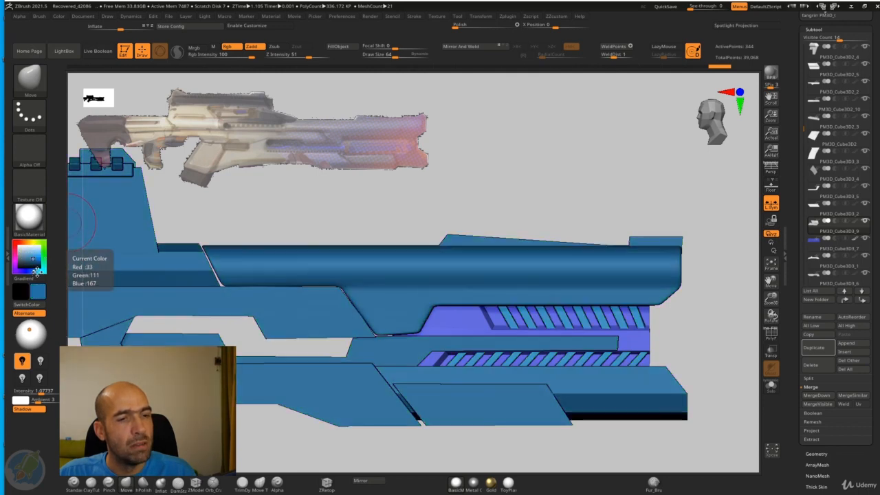
{"action": "left_click_drag", "start_coordinate": [36, 272], "coordinate": [33, 273]}
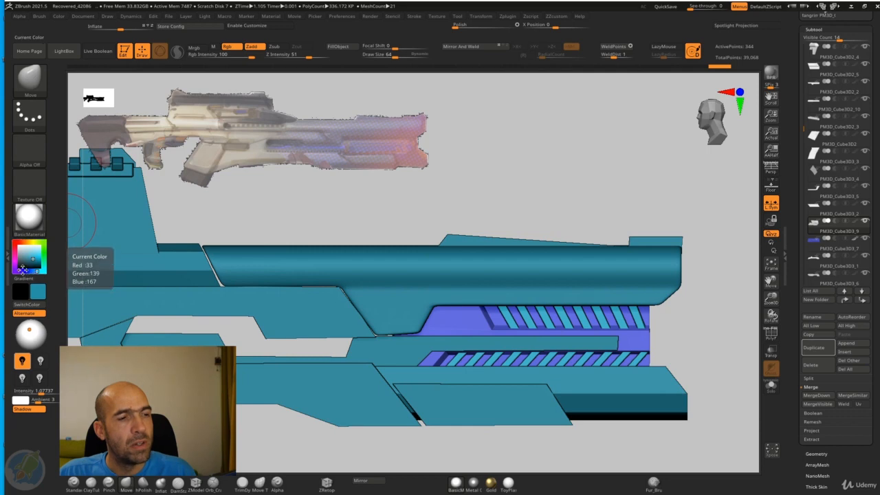
{"action": "left_click", "coordinate": [22, 271]}
{"action": "left_click", "coordinate": [35, 271]}
{"action": "left_click", "coordinate": [27, 264]}
{"action": "left_click", "coordinate": [31, 260]}
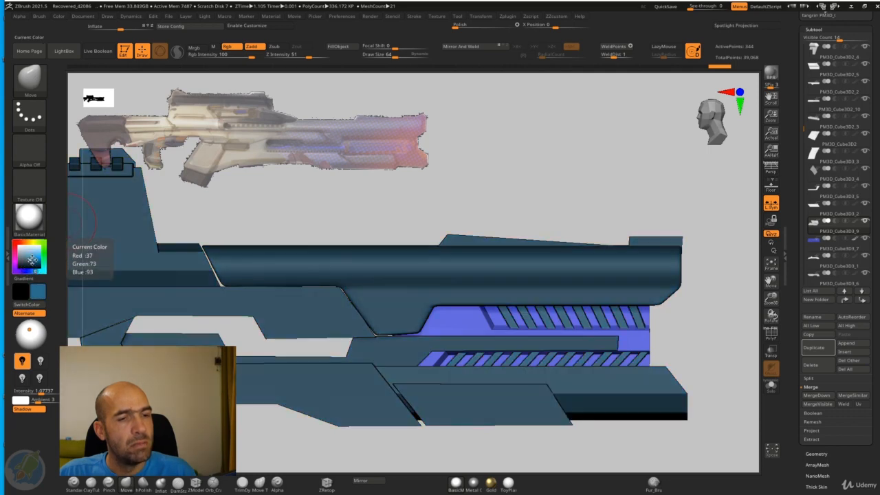
{"action": "left_click", "coordinate": [31, 259]}
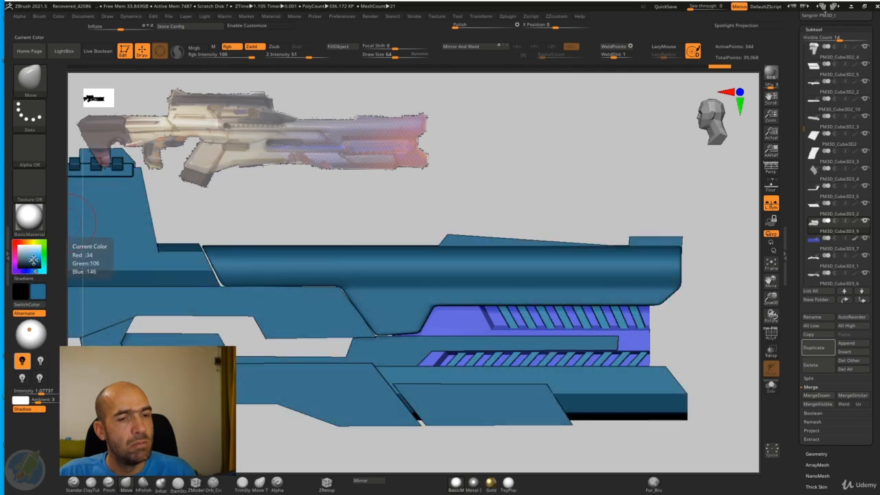
{"action": "left_click", "coordinate": [343, 48]}
Step: Isolate the recess panel, turn on dynamic subdivision, crease its edges and adjust its subdivision smoothing, then show the whole rifle again
{"action": "right_click_drag", "start_coordinate": [523, 212], "coordinate": [510, 232], "text": "ctrl"}
{"action": "left_click", "coordinate": [468, 317], "text": "alt"}
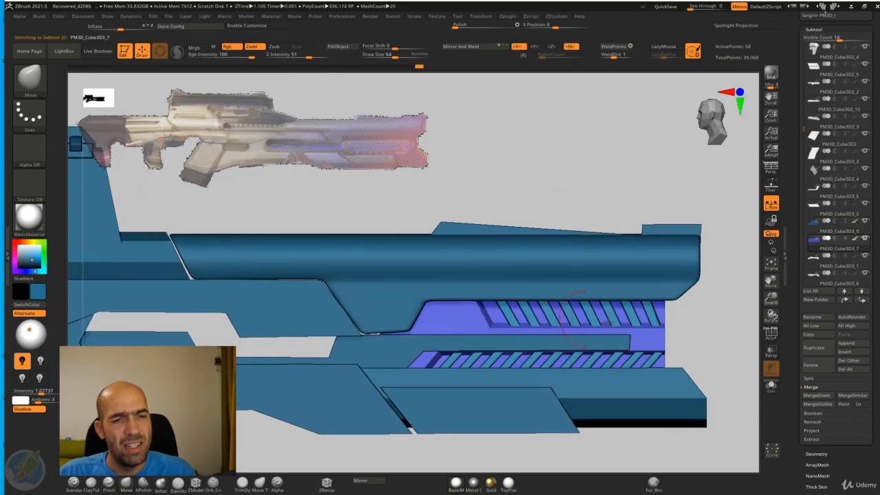
{"action": "left_click", "coordinate": [773, 390]}
{"action": "key", "text": "d"}
{"action": "right_click_drag", "start_coordinate": [712, 328], "coordinate": [695, 324], "text": "alt"}
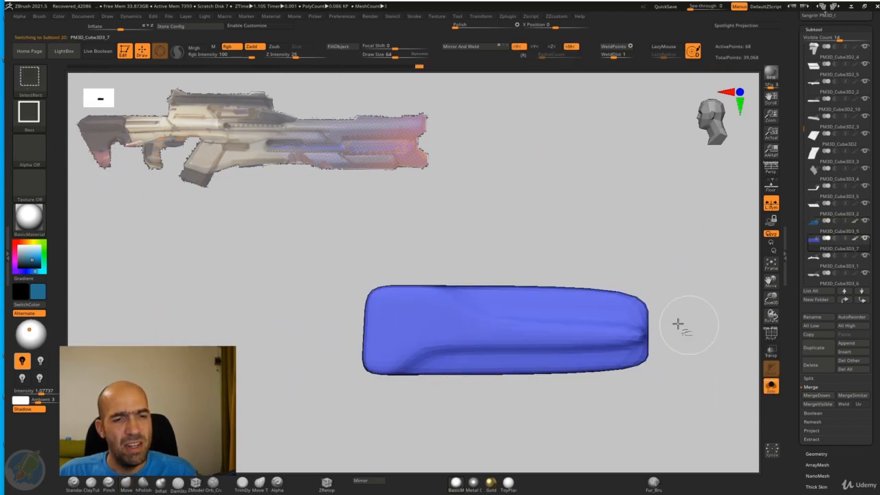
{"action": "key", "text": "ctrl+shift+z"}
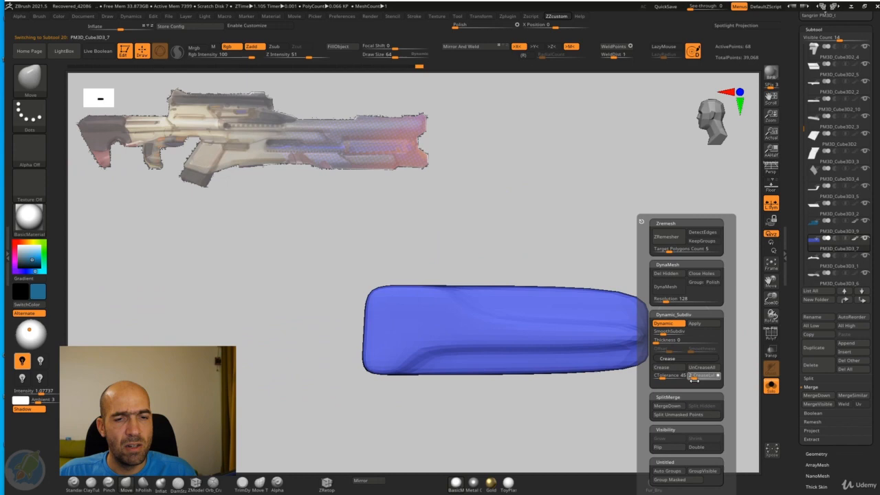
{"action": "left_click", "coordinate": [671, 369]}
{"action": "left_click_drag", "start_coordinate": [672, 334], "coordinate": [678, 334]}
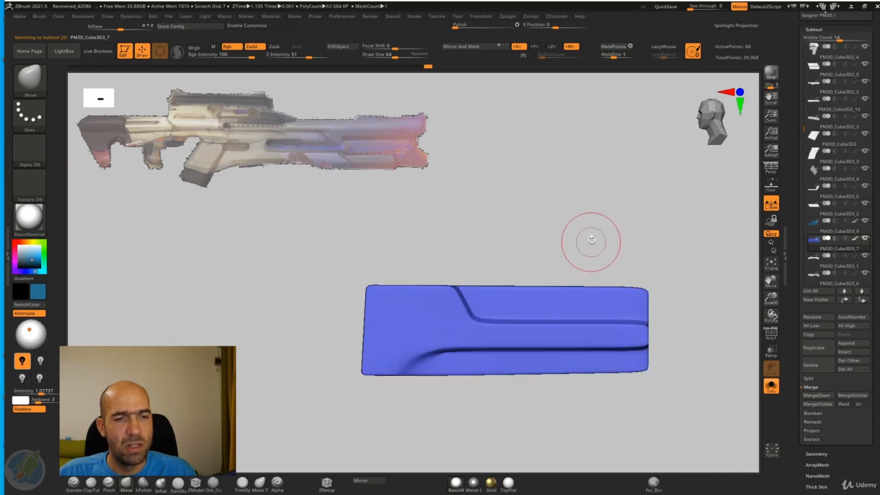
{"action": "right_click_drag", "start_coordinate": [592, 242], "coordinate": [583, 239], "text": "alt"}
{"action": "left_click", "coordinate": [772, 385]}
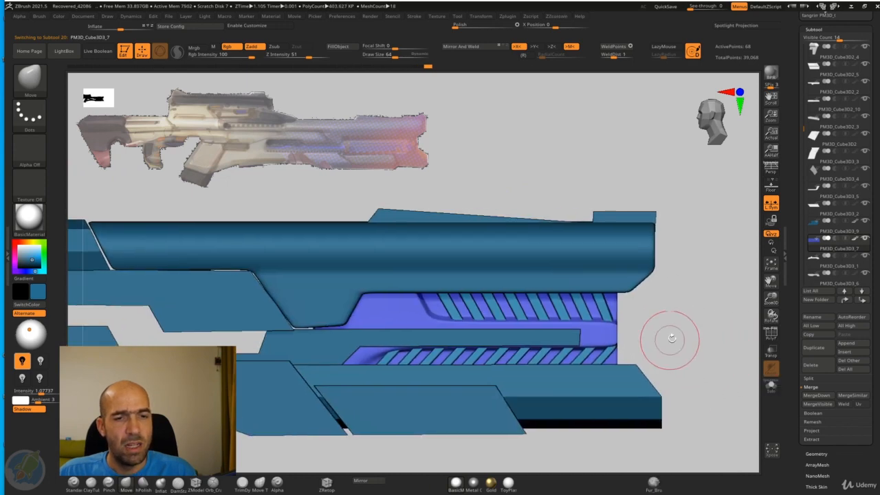
Step: Set ZModeler's edge action to Insert with a Single EdgeLoop target and add support loops to the recess panel with dynamic subdivision off
{"action": "left_click", "coordinate": [196, 483]}
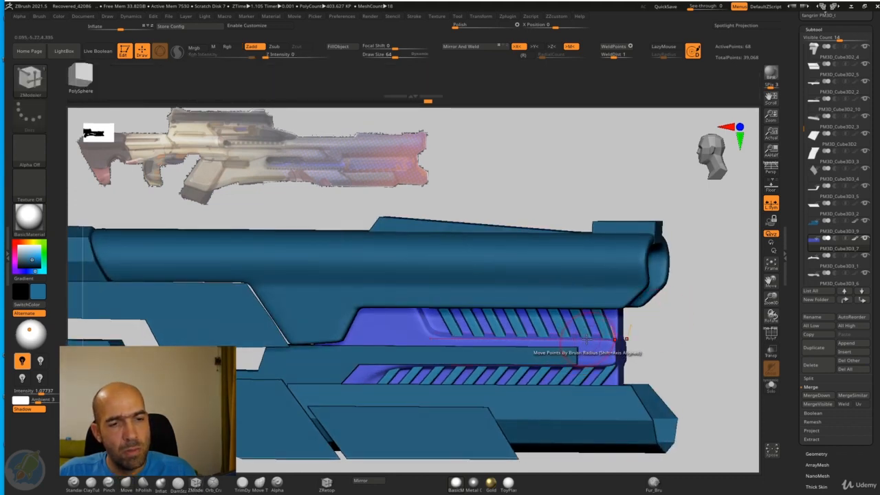
{"action": "key", "text": "space"}
{"action": "left_click", "coordinate": [578, 266]}
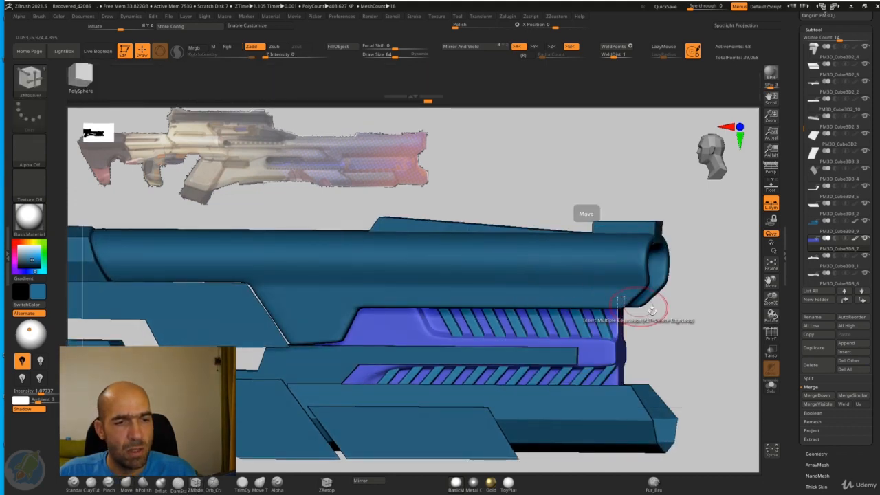
{"action": "key", "text": "space"}
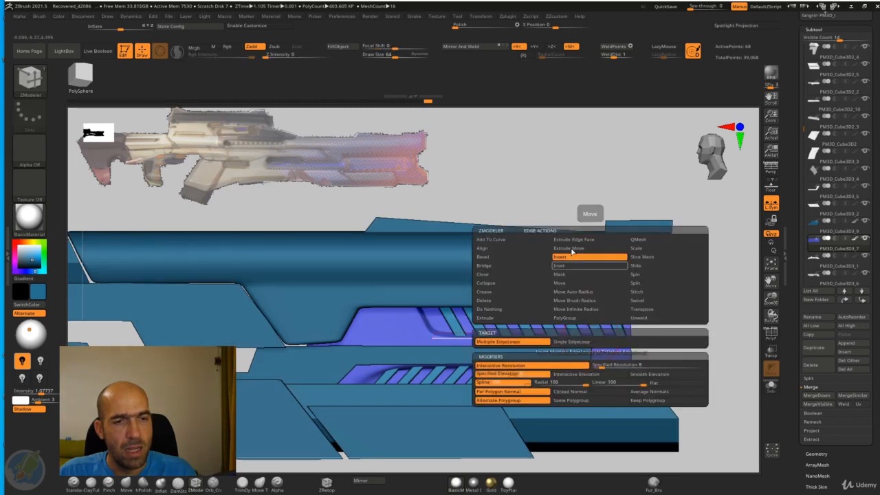
{"action": "left_click", "coordinate": [586, 342]}
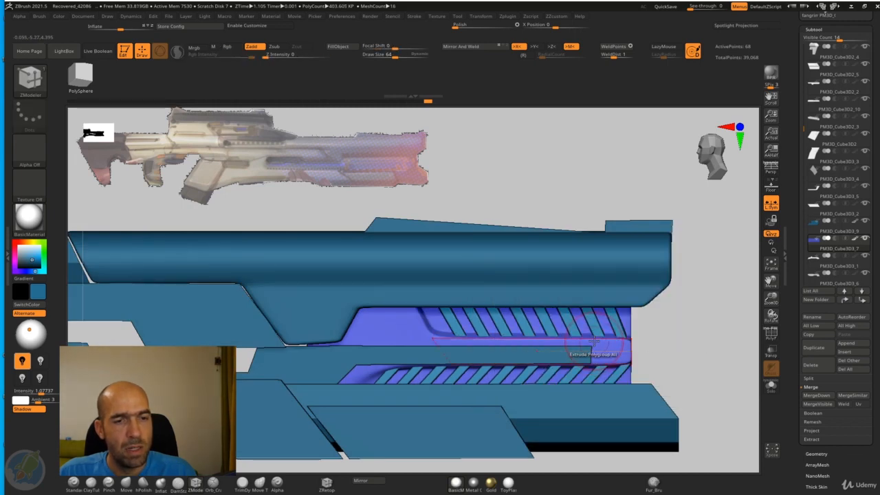
{"action": "left_click", "coordinate": [616, 338]}
{"action": "left_click_drag", "start_coordinate": [657, 335], "coordinate": [687, 329]}
{"action": "left_click", "coordinate": [768, 334]}
{"action": "key", "text": "ctrl+z"}
{"action": "key", "text": "shift+d"}
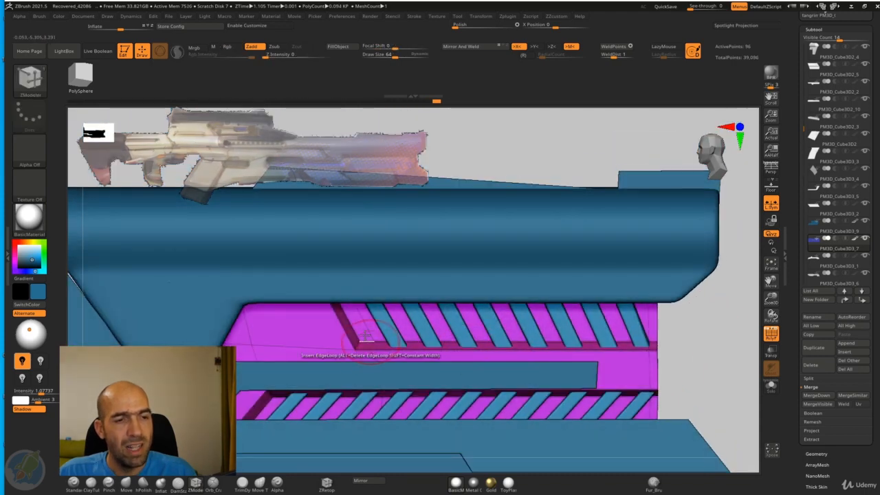
Step: Restore dynamic subdivision on the recess panel, isolate it, and crease its edges to sharpen the lower recess corner
{"action": "key", "text": "d"}
{"action": "left_click_drag", "start_coordinate": [692, 326], "coordinate": [716, 301], "text": "alt"}
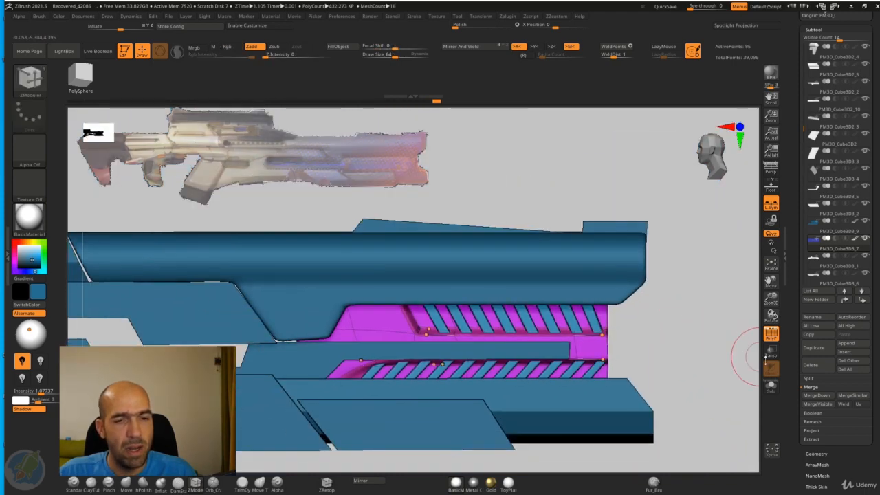
{"action": "left_click", "coordinate": [771, 386]}
{"action": "left_click_drag", "start_coordinate": [500, 447], "coordinate": [364, 445], "text": "alt"}
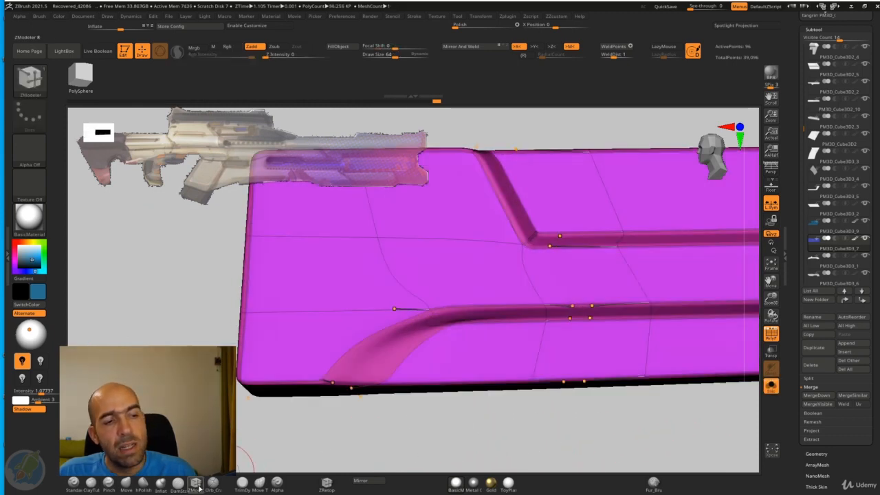
{"action": "left_click", "coordinate": [196, 485]}
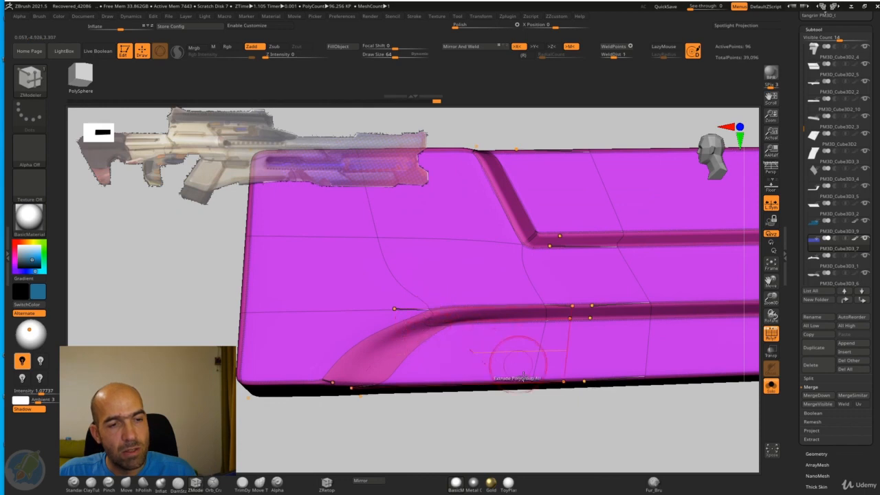
{"action": "left_click_drag", "start_coordinate": [517, 427], "coordinate": [515, 447]}
{"action": "key", "text": "ctrl+space"}
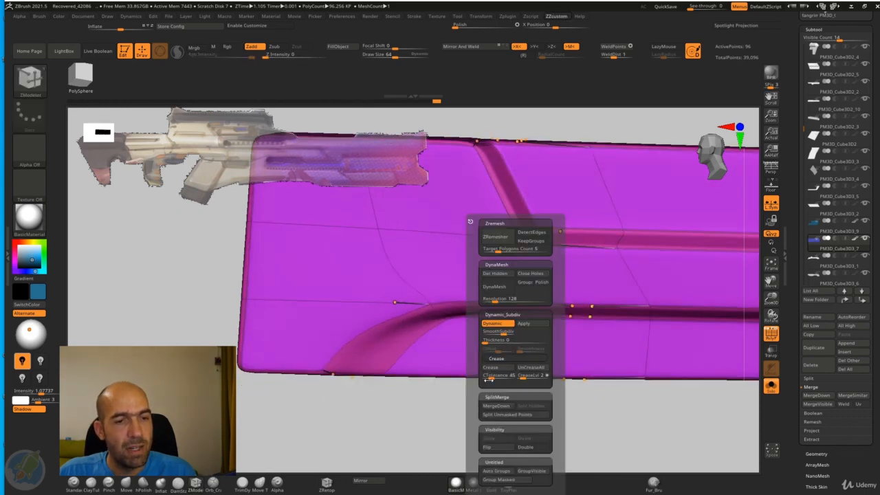
{"action": "left_click", "coordinate": [502, 370]}
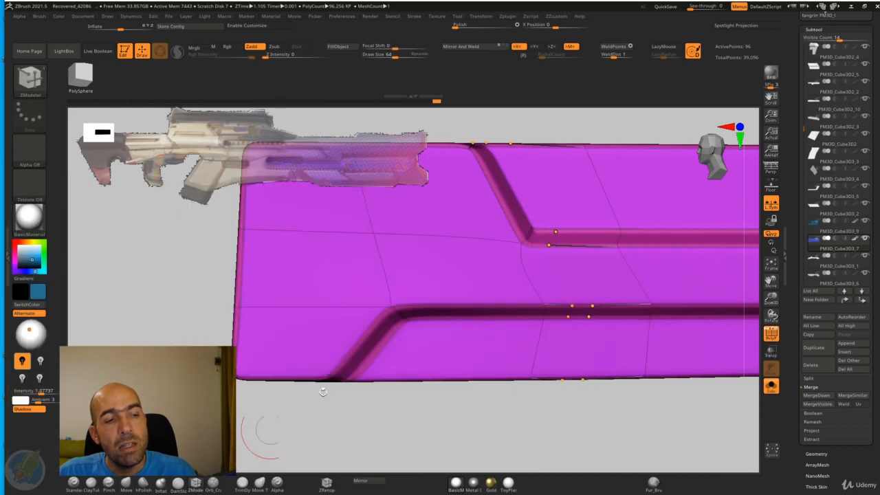
Step: Insert more edge loops around the slanted corners of the lower and upper recesses on the isolated panel
{"action": "left_click", "coordinate": [434, 303]}
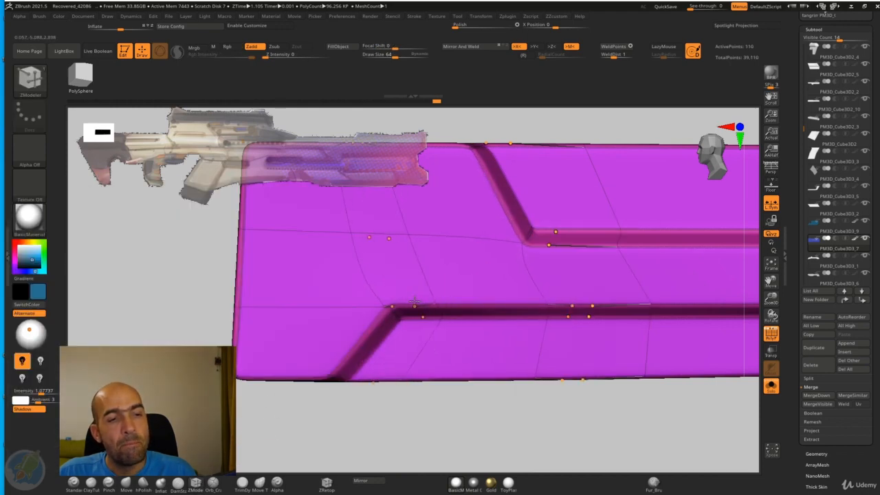
{"action": "left_click", "coordinate": [351, 349]}
{"action": "left_click_drag", "start_coordinate": [362, 406], "coordinate": [211, 408], "text": "alt"}
{"action": "left_click", "coordinate": [410, 227]}
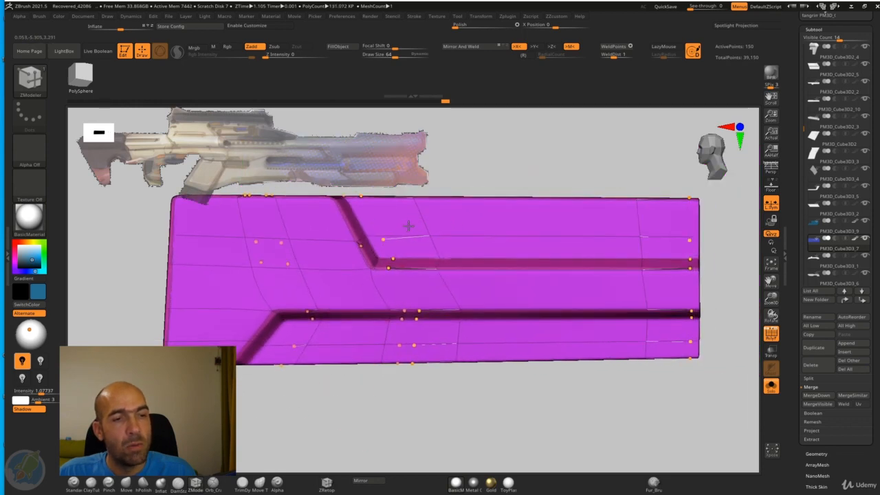
Step: Hide the wireframe, exit isolation, and examine the recess panel's front end in context with the barrel
{"action": "left_click", "coordinate": [772, 336]}
{"action": "left_click_drag", "start_coordinate": [703, 377], "coordinate": [691, 387], "text": "alt"}
{"action": "left_click_drag", "start_coordinate": [690, 386], "coordinate": [546, 287]}
{"action": "left_click", "coordinate": [773, 385]}
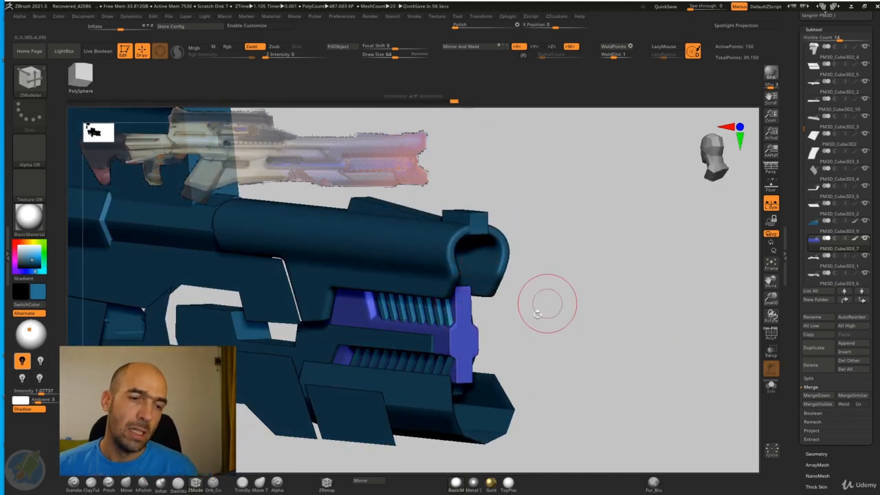
{"action": "left_click_drag", "start_coordinate": [544, 305], "coordinate": [709, 310], "text": "alt"}
Step: Show the wireframe and insert a horizontal edge loop across the middle of the widened part of the panel's front end
{"action": "left_click", "coordinate": [770, 335]}
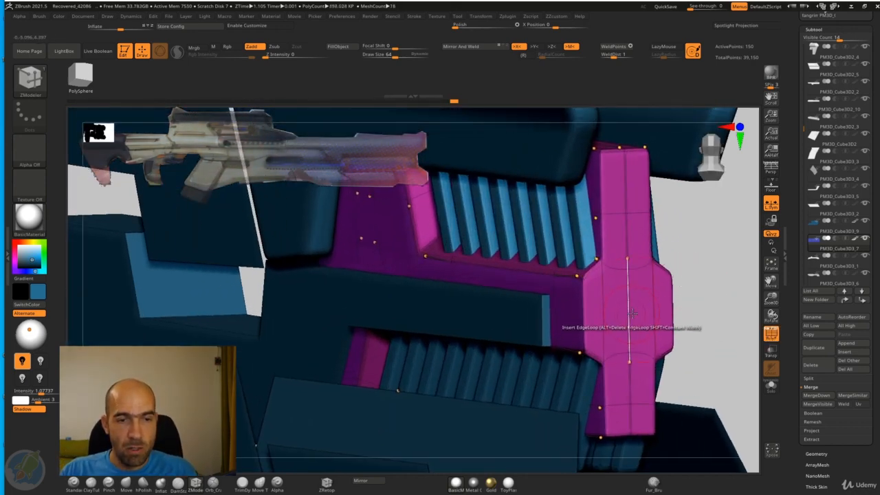
{"action": "left_click_drag", "start_coordinate": [748, 331], "coordinate": [596, 282]}
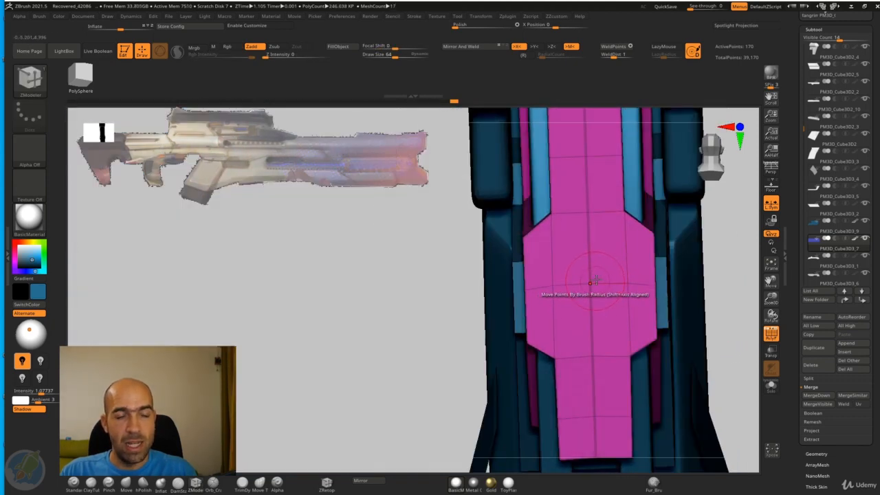
{"action": "left_click_drag", "start_coordinate": [725, 261], "coordinate": [748, 264]}
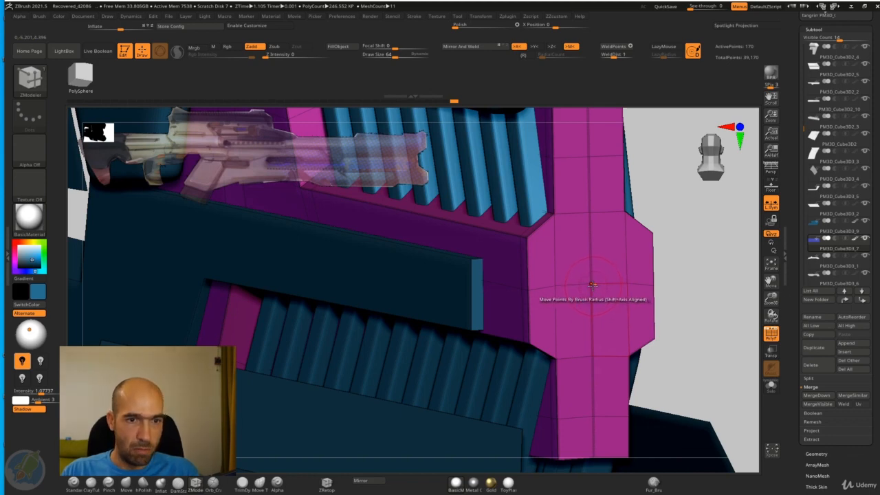
Step: Split the centre point of the recess panel's front end into an octagonal face with the ZModeler Split point action
{"action": "key", "text": "space"}
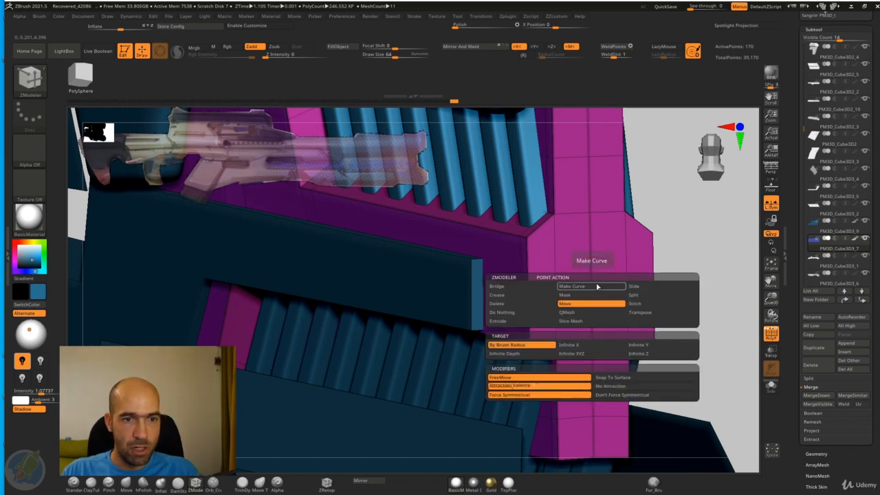
{"action": "left_click", "coordinate": [636, 295]}
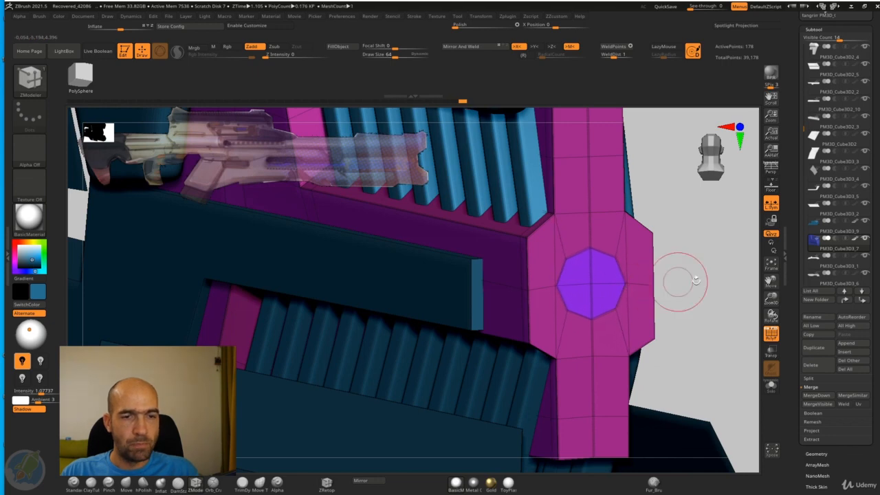
{"action": "mouse_move", "coordinate": [678, 283]}
{"action": "left_mouse_down", "text": "shift"}
{"action": "mouse_move", "coordinate": [725, 279]}
{"action": "mouse_move", "coordinate": [726, 289]}
{"action": "left_mouse_up", "text": "shift"}
{"action": "key", "text": "b"}
{"action": "key", "text": "m"}
{"action": "key", "text": "v"}
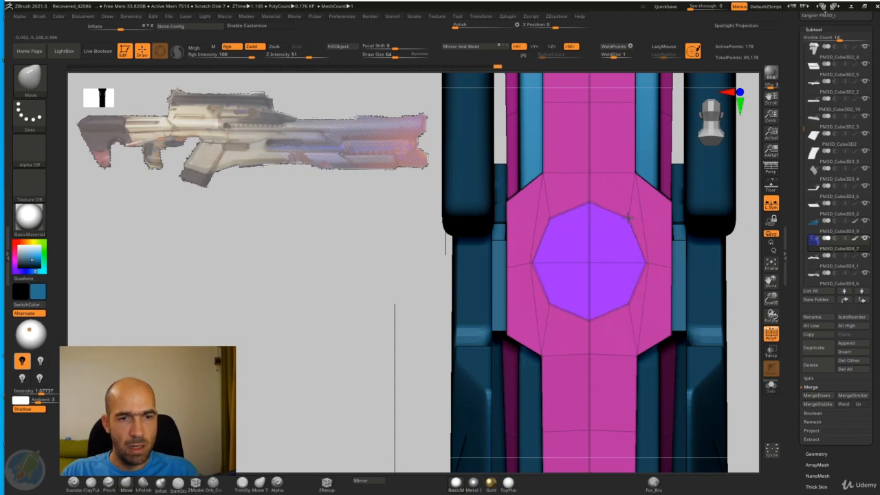
{"action": "left_click_drag", "start_coordinate": [751, 259], "coordinate": [744, 262]}
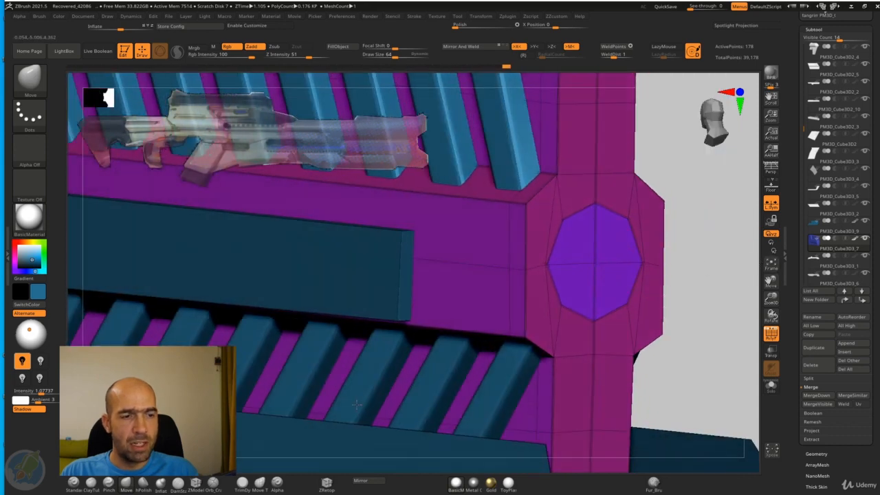
Step: Push the octagonal face inward to form a recessed hole, and hide the wireframe to check its smoothed shape
{"action": "left_click", "coordinate": [196, 482]}
{"action": "key", "text": "space"}
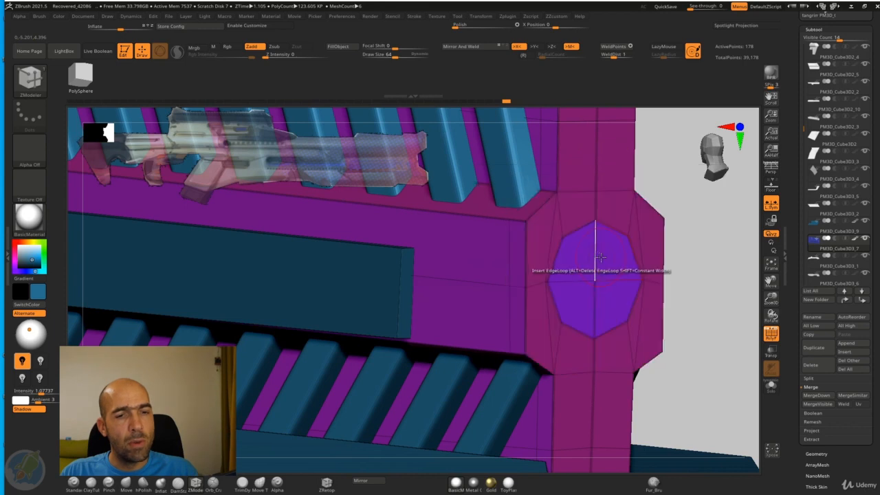
{"action": "left_click_drag", "start_coordinate": [595, 271], "coordinate": [550, 261]}
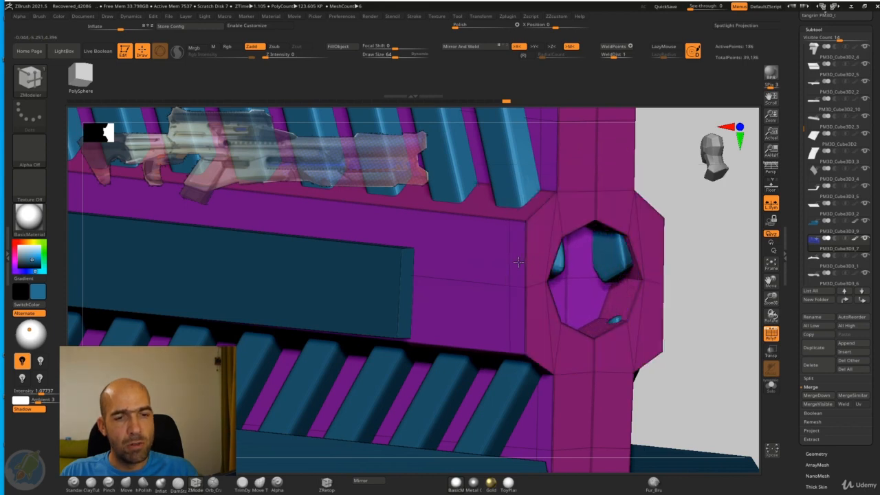
{"action": "mouse_move", "coordinate": [690, 235]}
{"action": "left_mouse_down", "text": "alt"}
{"action": "mouse_move", "coordinate": [676, 226]}
{"action": "mouse_move", "coordinate": [693, 234]}
{"action": "left_mouse_up", "text": "alt"}
{"action": "key", "text": "w"}
{"action": "left_click", "coordinate": [766, 333]}
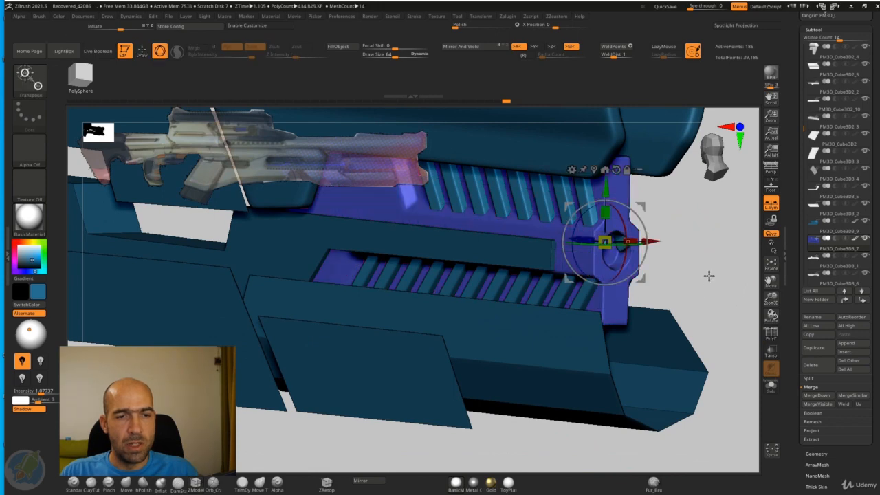
{"action": "key", "text": "q"}
{"action": "mouse_move", "coordinate": [709, 275]}
{"action": "left_mouse_down"}
{"action": "mouse_move", "coordinate": [706, 254]}
{"action": "mouse_move", "coordinate": [723, 260]}
{"action": "mouse_move", "coordinate": [702, 250]}
{"action": "mouse_move", "coordinate": [702, 288]}
{"action": "left_mouse_up"}
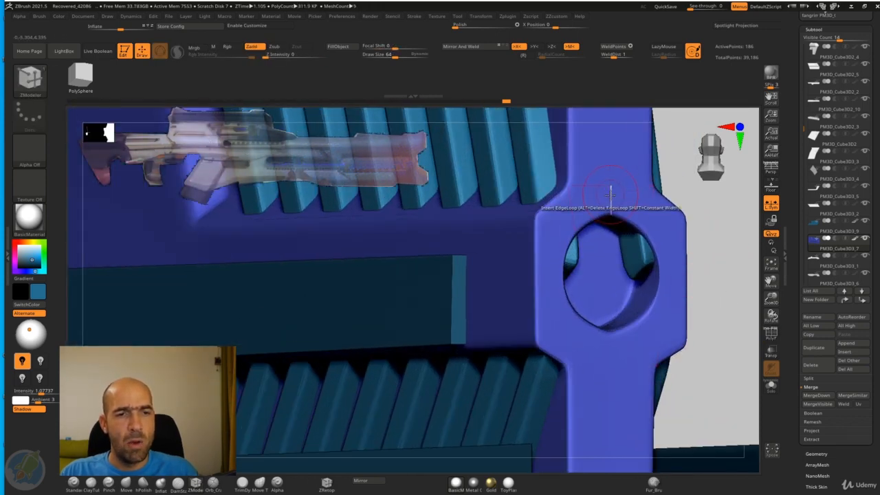
Step: Apply the Crease edge action with EdgeLoop Complete to the vertical centre loop crossing the hole to make its outline rounder
{"action": "key", "text": "space"}
{"action": "left_click", "coordinate": [522, 250]}
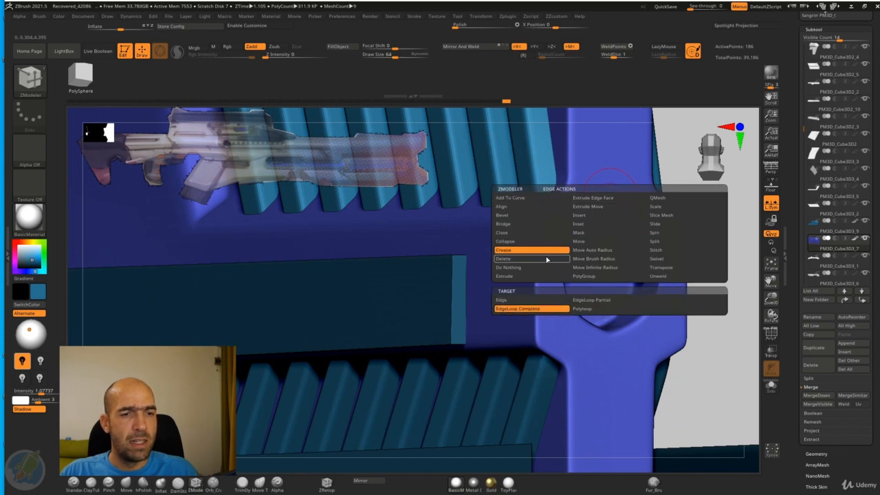
{"action": "left_click", "coordinate": [516, 305]}
{"action": "left_click", "coordinate": [663, 206]}
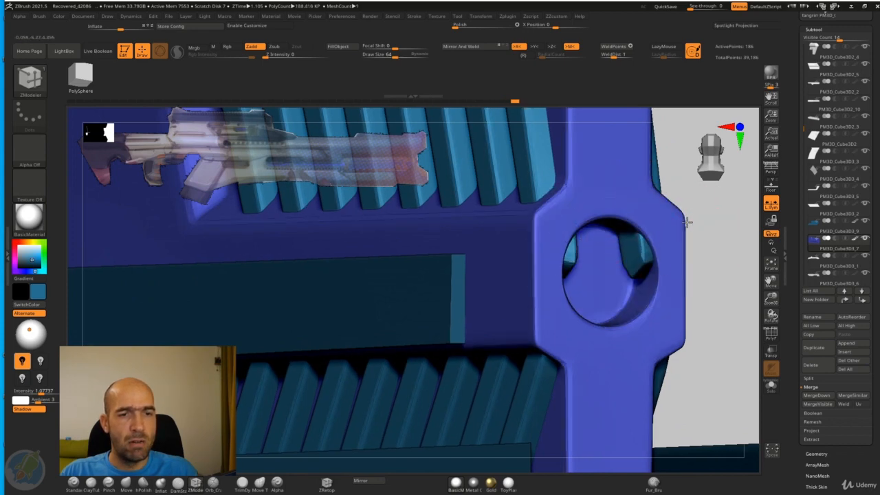
Step: Isolate the recess panel, turn off its dynamic subdivision, and show the wireframe around the hole from the front
{"action": "mouse_move", "coordinate": [713, 263]}
{"action": "left_mouse_down", "text": "alt"}
{"action": "mouse_move", "coordinate": [711, 248]}
{"action": "mouse_move", "coordinate": [670, 259]}
{"action": "mouse_move", "coordinate": [670, 283]}
{"action": "mouse_move", "coordinate": [722, 282]}
{"action": "mouse_move", "coordinate": [705, 276]}
{"action": "mouse_move", "coordinate": [707, 323]}
{"action": "left_mouse_up", "text": "alt"}
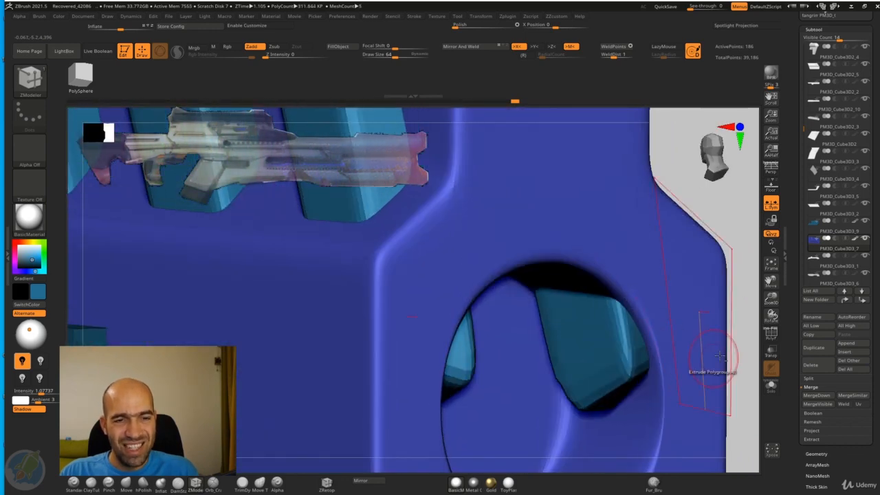
{"action": "left_click_drag", "start_coordinate": [751, 354], "coordinate": [707, 215]}
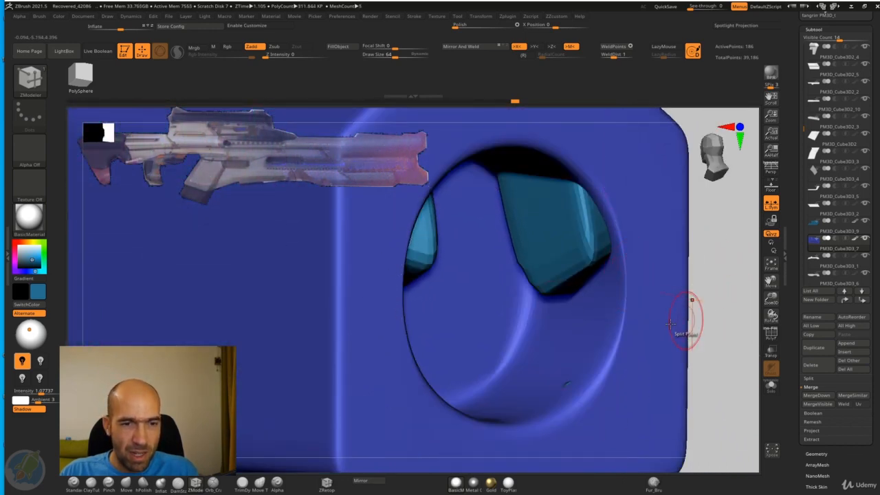
{"action": "left_click", "coordinate": [776, 392]}
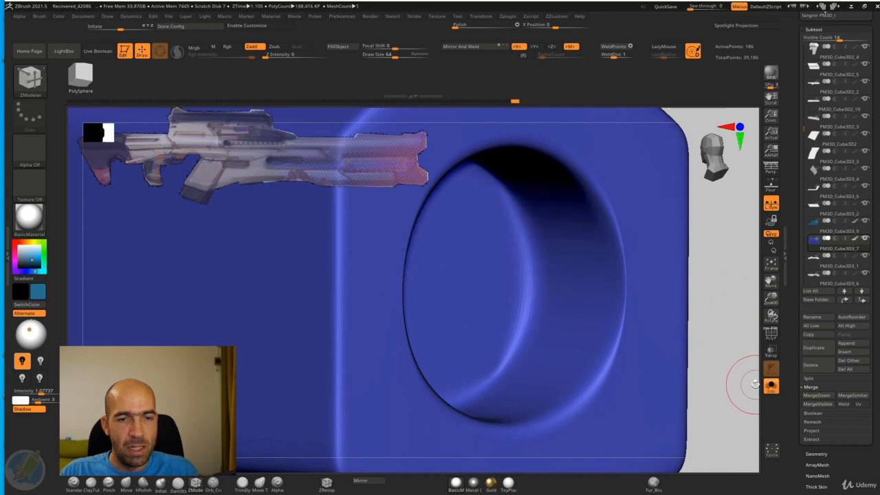
{"action": "key", "text": "shift+d"}
{"action": "left_click", "coordinate": [778, 338]}
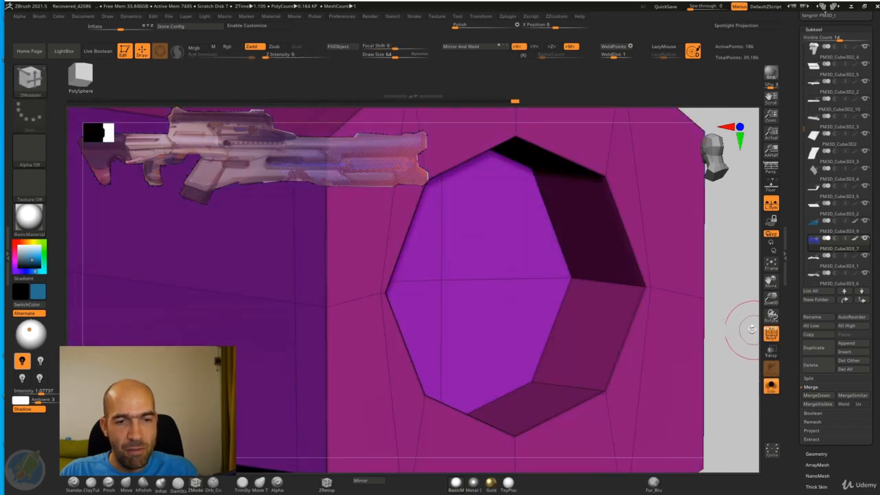
{"action": "left_click_drag", "start_coordinate": [750, 329], "coordinate": [671, 291], "text": "shift"}
{"action": "mouse_move", "coordinate": [750, 290]}
{"action": "left_mouse_down", "text": "alt"}
{"action": "mouse_move", "coordinate": [695, 272]}
{"action": "mouse_move", "coordinate": [722, 279]}
{"action": "mouse_move", "coordinate": [697, 259]}
{"action": "mouse_move", "coordinate": [714, 301]}
{"action": "mouse_move", "coordinate": [700, 246]}
{"action": "mouse_move", "coordinate": [652, 248]}
{"action": "mouse_move", "coordinate": [650, 264]}
{"action": "left_mouse_up", "text": "alt"}
Step: Shift the edge points beside the hole outward using the Move brush at size 24, and restore the smoothed preview without wireframe
{"action": "key", "text": "b"}
{"action": "key", "text": "m"}
{"action": "key", "text": "v"}
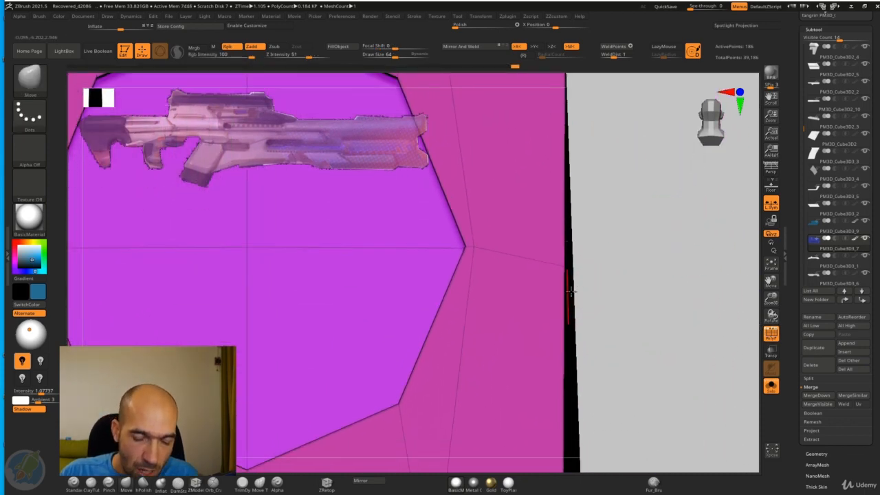
{"action": "left_click_drag", "start_coordinate": [590, 257], "coordinate": [583, 288], "text": "alt"}
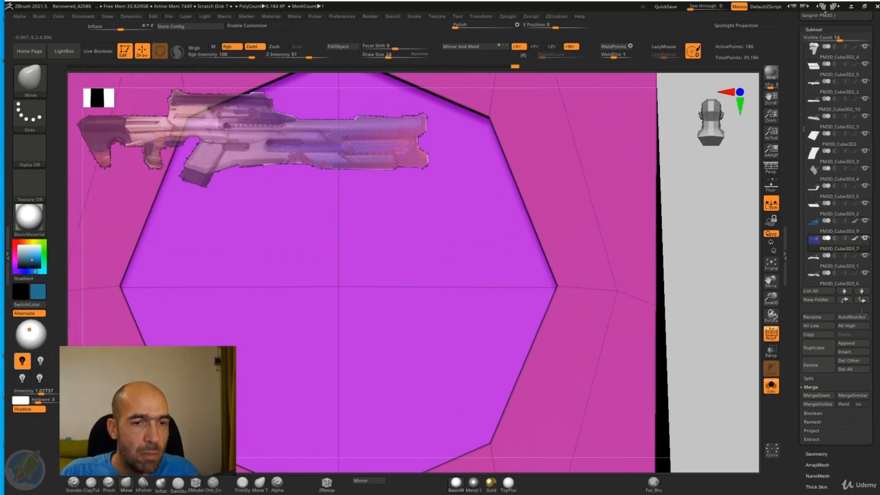
{"action": "left_click_drag", "start_coordinate": [686, 273], "coordinate": [790, 335], "text": "alt"}
{"action": "key", "text": "d"}
{"action": "left_click", "coordinate": [771, 333]}
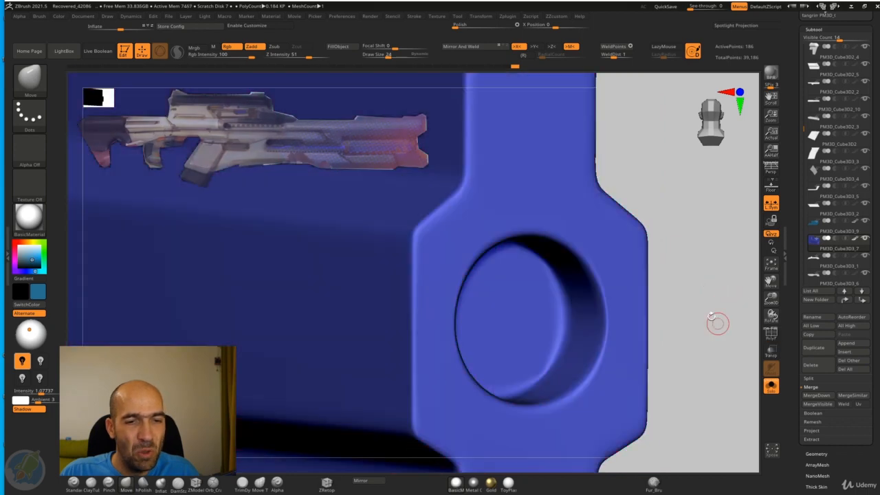
{"action": "left_click_drag", "start_coordinate": [640, 287], "coordinate": [698, 294]}
{"action": "left_click_drag", "start_coordinate": [712, 307], "coordinate": [690, 303], "text": "alt"}
Step: Exit isolation, select the vent slats, and move the slat ends out of the round hole using the Move brush with X symmetry
{"action": "left_click", "coordinate": [772, 387]}
{"action": "left_click", "coordinate": [604, 307], "text": "alt"}
{"action": "key", "text": "ctrl+shift+d"}
{"action": "mouse_move", "coordinate": [612, 310]}
{"action": "left_mouse_down"}
{"action": "mouse_move", "coordinate": [670, 295]}
{"action": "mouse_move", "coordinate": [654, 301]}
{"action": "mouse_move", "coordinate": [688, 307]}
{"action": "mouse_move", "coordinate": [673, 282]}
{"action": "mouse_move", "coordinate": [605, 295]}
{"action": "left_mouse_up"}
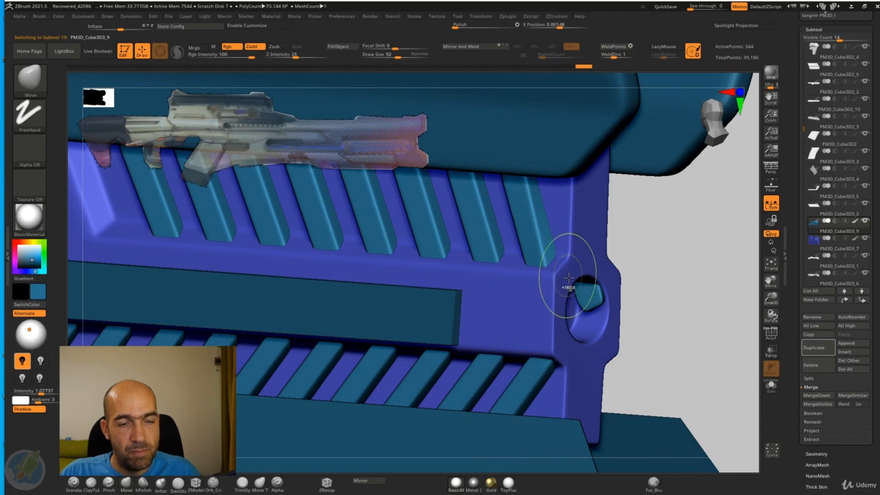
{"action": "left_click_drag", "start_coordinate": [569, 289], "coordinate": [561, 279], "text": "shift"}
{"action": "key", "text": "x"}
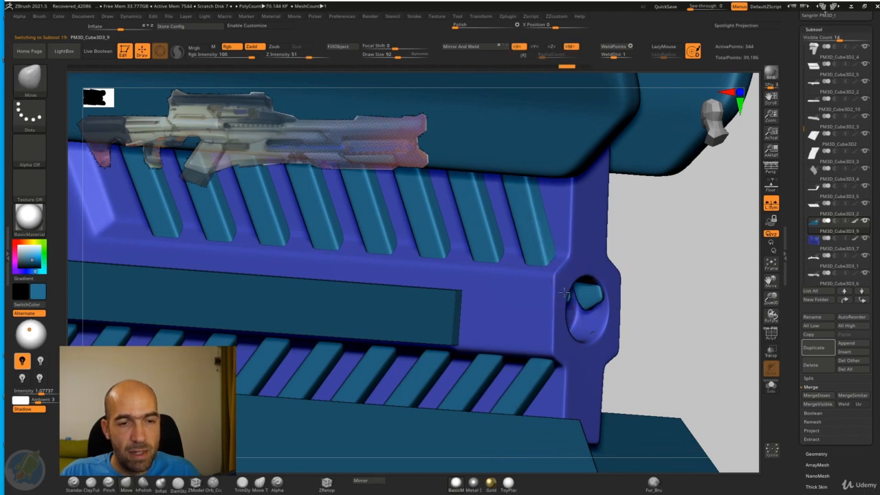
{"action": "left_click_drag", "start_coordinate": [660, 289], "coordinate": [647, 300], "text": "shift"}
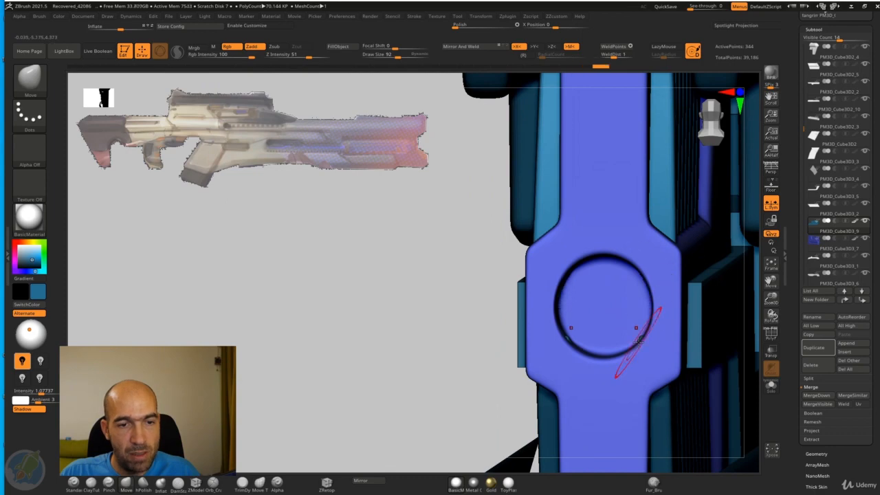
{"action": "left_click_drag", "start_coordinate": [423, 346], "coordinate": [660, 331]}
Step: Try to scale up the vent slats with the gizmo in side view
{"action": "left_click_drag", "start_coordinate": [719, 298], "coordinate": [698, 286], "text": "alt"}
{"action": "left_click_drag", "start_coordinate": [705, 296], "coordinate": [696, 321]}
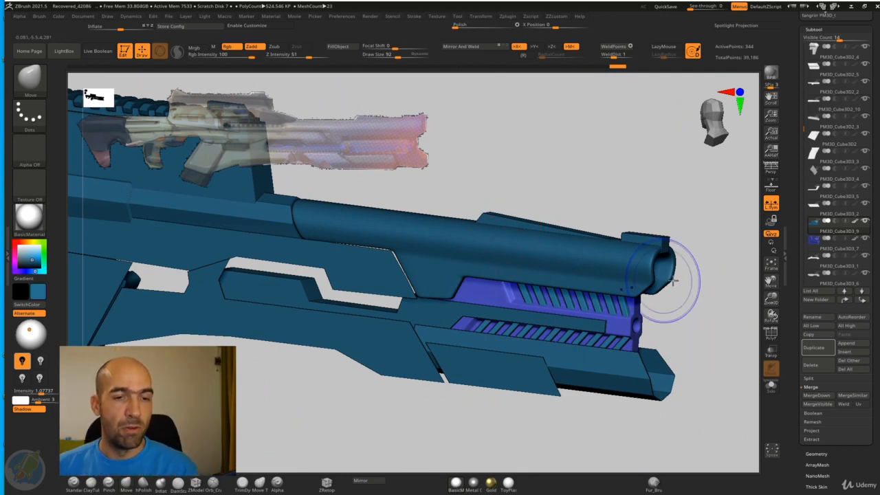
{"action": "mouse_move", "coordinate": [671, 279]}
{"action": "left_mouse_down", "text": "shift"}
{"action": "mouse_move", "coordinate": [678, 289]}
{"action": "mouse_move", "coordinate": [654, 234]}
{"action": "left_mouse_up", "text": "shift"}
{"action": "left_click_drag", "start_coordinate": [678, 261], "coordinate": [363, 351], "text": "ctrl"}
{"action": "key", "text": "w"}
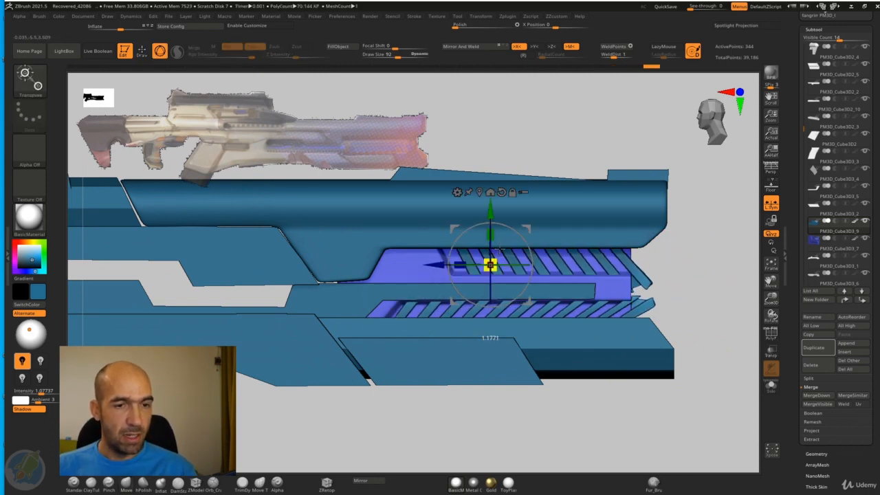
Step: Select the recess panel, use a rectangular mask along its middle band, and scale the middle portion wider with the gizmo
{"action": "left_click", "coordinate": [629, 284], "text": "alt"}
{"action": "key", "text": "ctrl"}
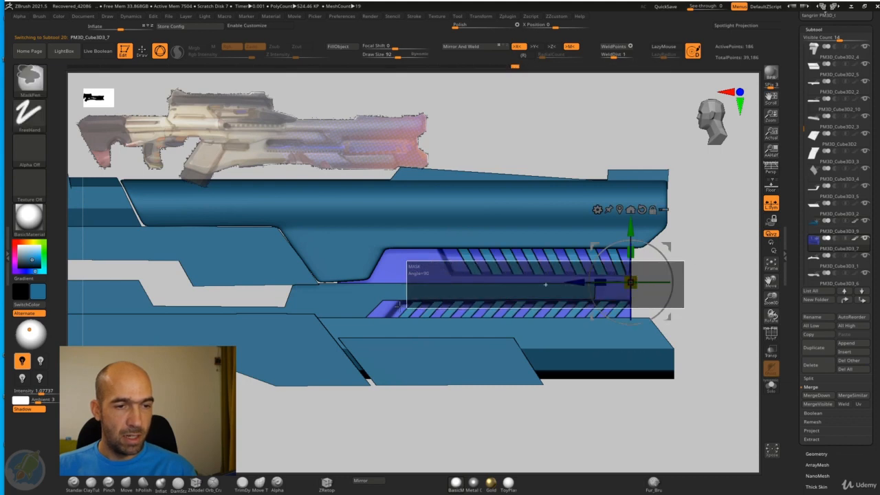
{"action": "left_click_drag", "start_coordinate": [399, 306], "coordinate": [375, 310], "text": "ctrl"}
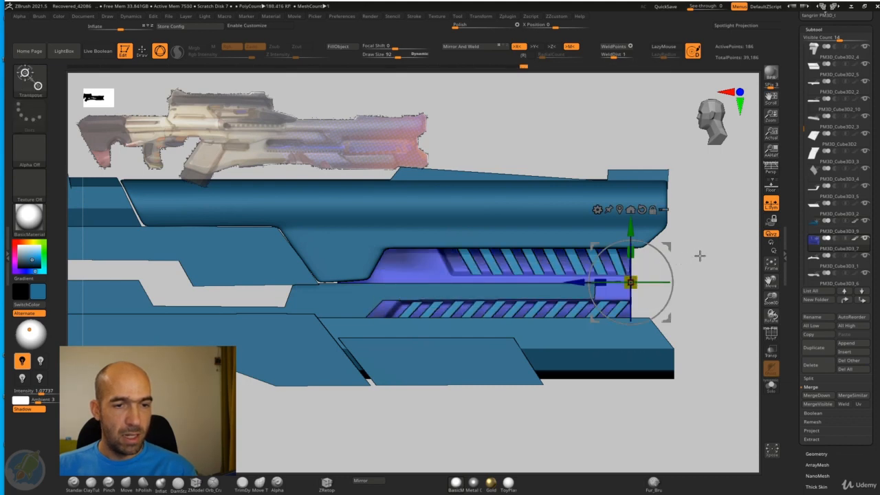
{"action": "mouse_move", "coordinate": [699, 256]}
{"action": "left_mouse_down"}
{"action": "mouse_move", "coordinate": [658, 279]}
{"action": "mouse_move", "coordinate": [641, 268]}
{"action": "left_mouse_up"}
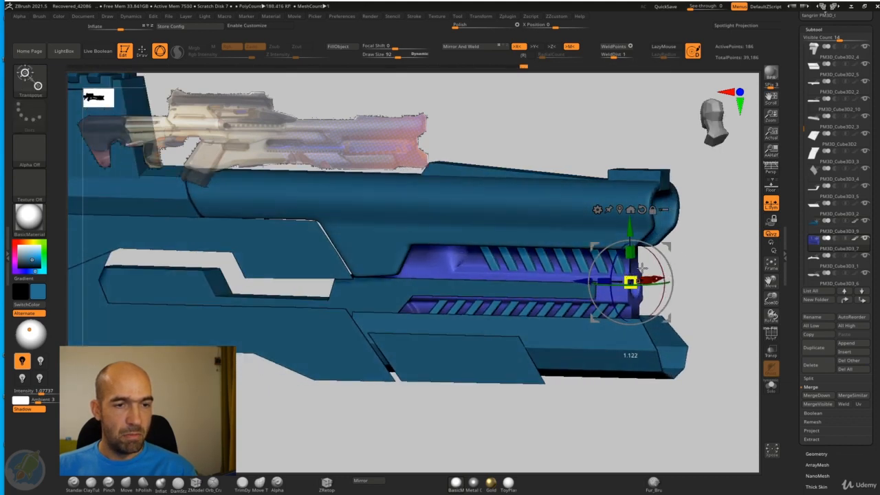
{"action": "mouse_move", "coordinate": [706, 249]}
{"action": "left_mouse_down"}
{"action": "mouse_move", "coordinate": [689, 250]}
{"action": "mouse_move", "coordinate": [703, 252]}
{"action": "left_mouse_up"}
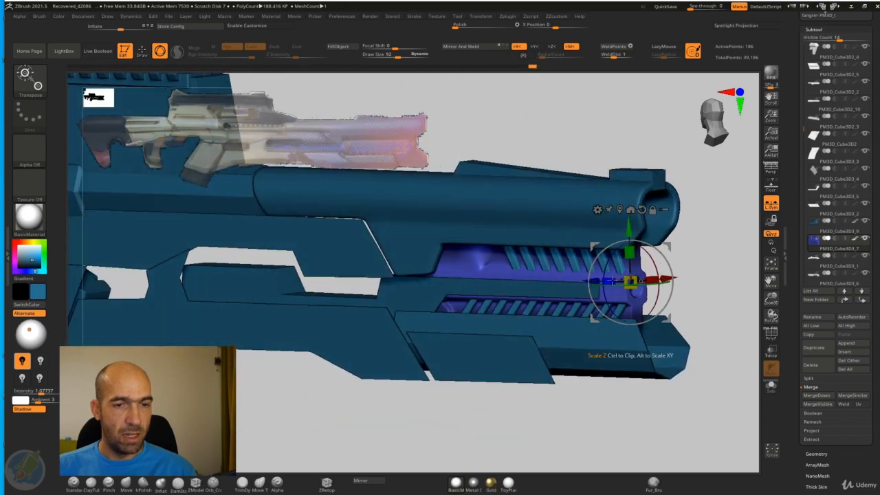
{"action": "left_click_drag", "start_coordinate": [653, 268], "coordinate": [655, 268]}
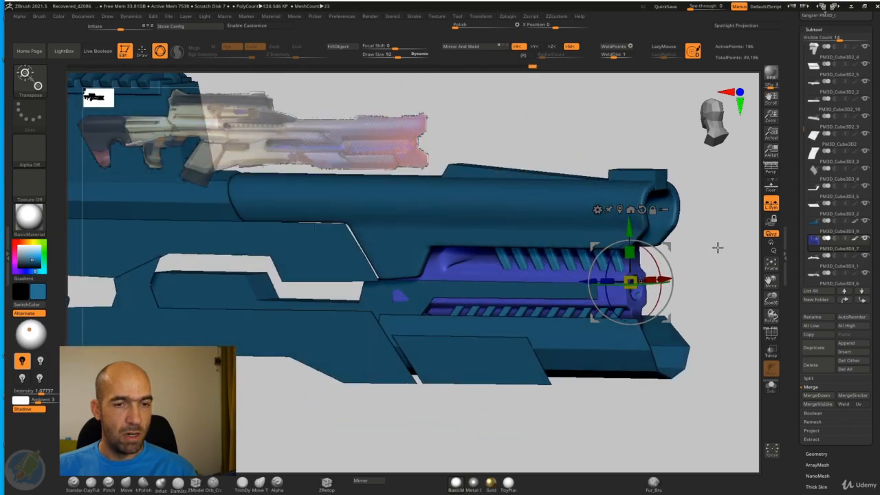
{"action": "mouse_move", "coordinate": [717, 248]}
{"action": "left_mouse_down", "text": "shift"}
{"action": "mouse_move", "coordinate": [718, 255]}
{"action": "mouse_move", "coordinate": [716, 248]}
{"action": "mouse_move", "coordinate": [652, 257]}
{"action": "mouse_move", "coordinate": [670, 252]}
{"action": "left_mouse_up", "text": "shift"}
Step: Isolate the recess panel and scale its middle portion vertically by about 1.45 to make the front hole round
{"action": "key", "text": "q"}
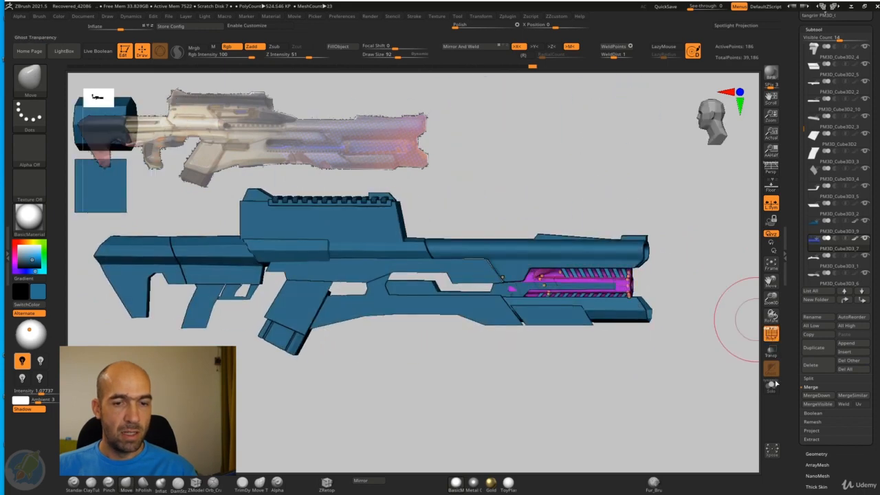
{"action": "left_click", "coordinate": [772, 385]}
{"action": "mouse_move", "coordinate": [709, 337]}
{"action": "left_mouse_down"}
{"action": "mouse_move", "coordinate": [701, 395]}
{"action": "mouse_move", "coordinate": [663, 379]}
{"action": "mouse_move", "coordinate": [645, 356]}
{"action": "mouse_move", "coordinate": [685, 341]}
{"action": "mouse_move", "coordinate": [707, 373]}
{"action": "left_mouse_up"}
{"action": "key", "text": "w"}
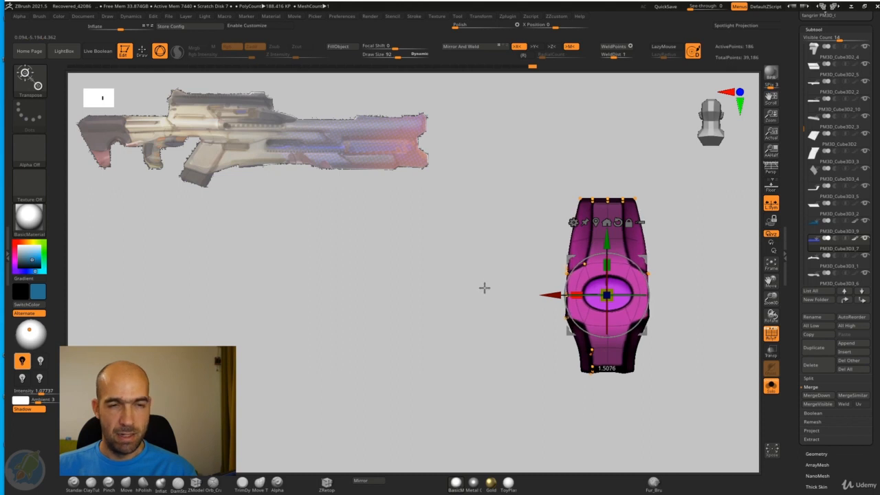
{"action": "key", "text": "q"}
{"action": "mouse_move", "coordinate": [708, 253]}
{"action": "left_mouse_down", "text": "alt"}
{"action": "mouse_move", "coordinate": [658, 259]}
{"action": "mouse_move", "coordinate": [655, 295]}
{"action": "left_mouse_up", "text": "alt"}
{"action": "key", "text": "w"}
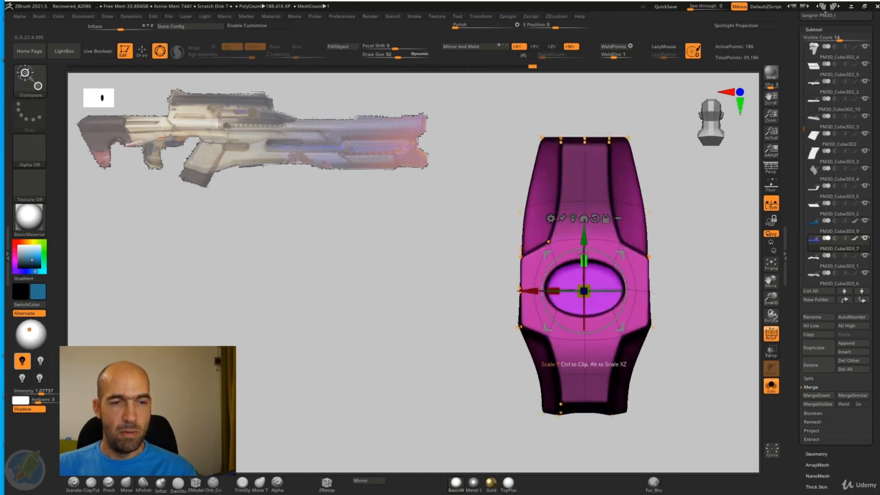
{"action": "left_click_drag", "start_coordinate": [584, 260], "coordinate": [584, 160]}
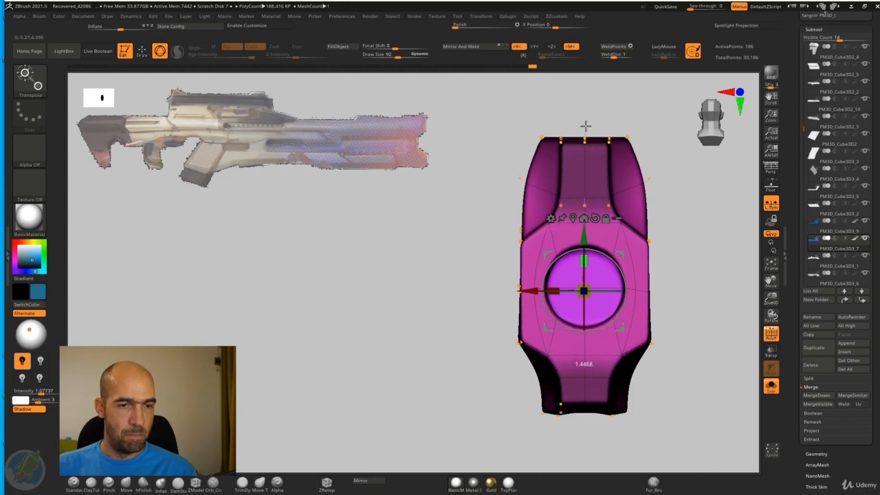
{"action": "key", "text": "q"}
{"action": "left_click_drag", "start_coordinate": [700, 223], "coordinate": [725, 261]}
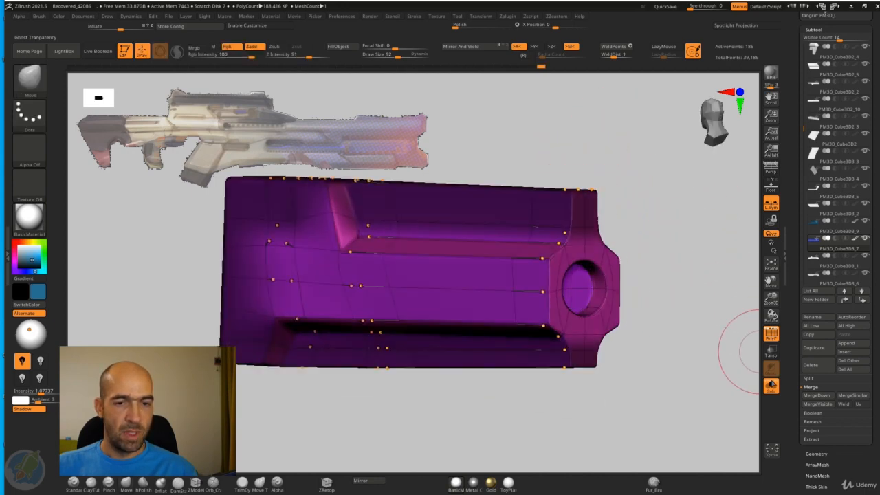
Step: Exit isolation, hide the wireframe, and choose a more muted blue as the current color while viewing the whole rifle
{"action": "left_click", "coordinate": [772, 386]}
{"action": "left_click_drag", "start_coordinate": [720, 334], "coordinate": [393, 329]}
{"action": "left_click", "coordinate": [773, 337]}
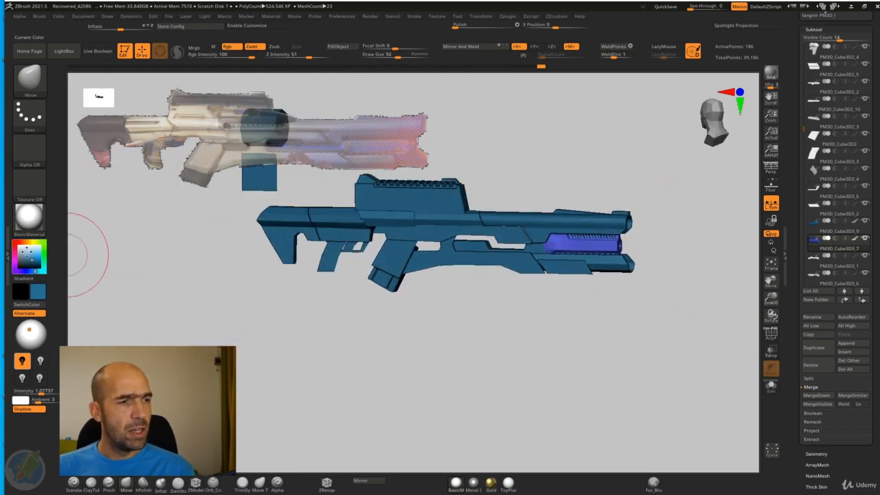
{"action": "left_click_drag", "start_coordinate": [522, 358], "coordinate": [562, 370]}
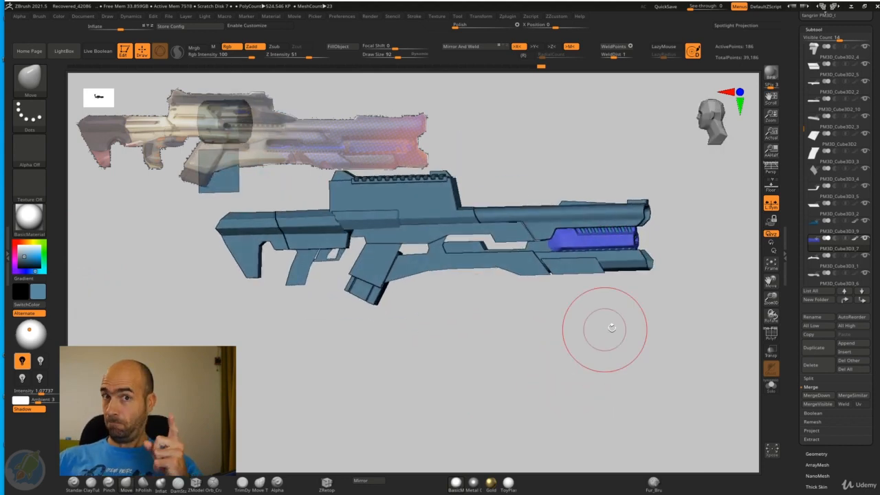